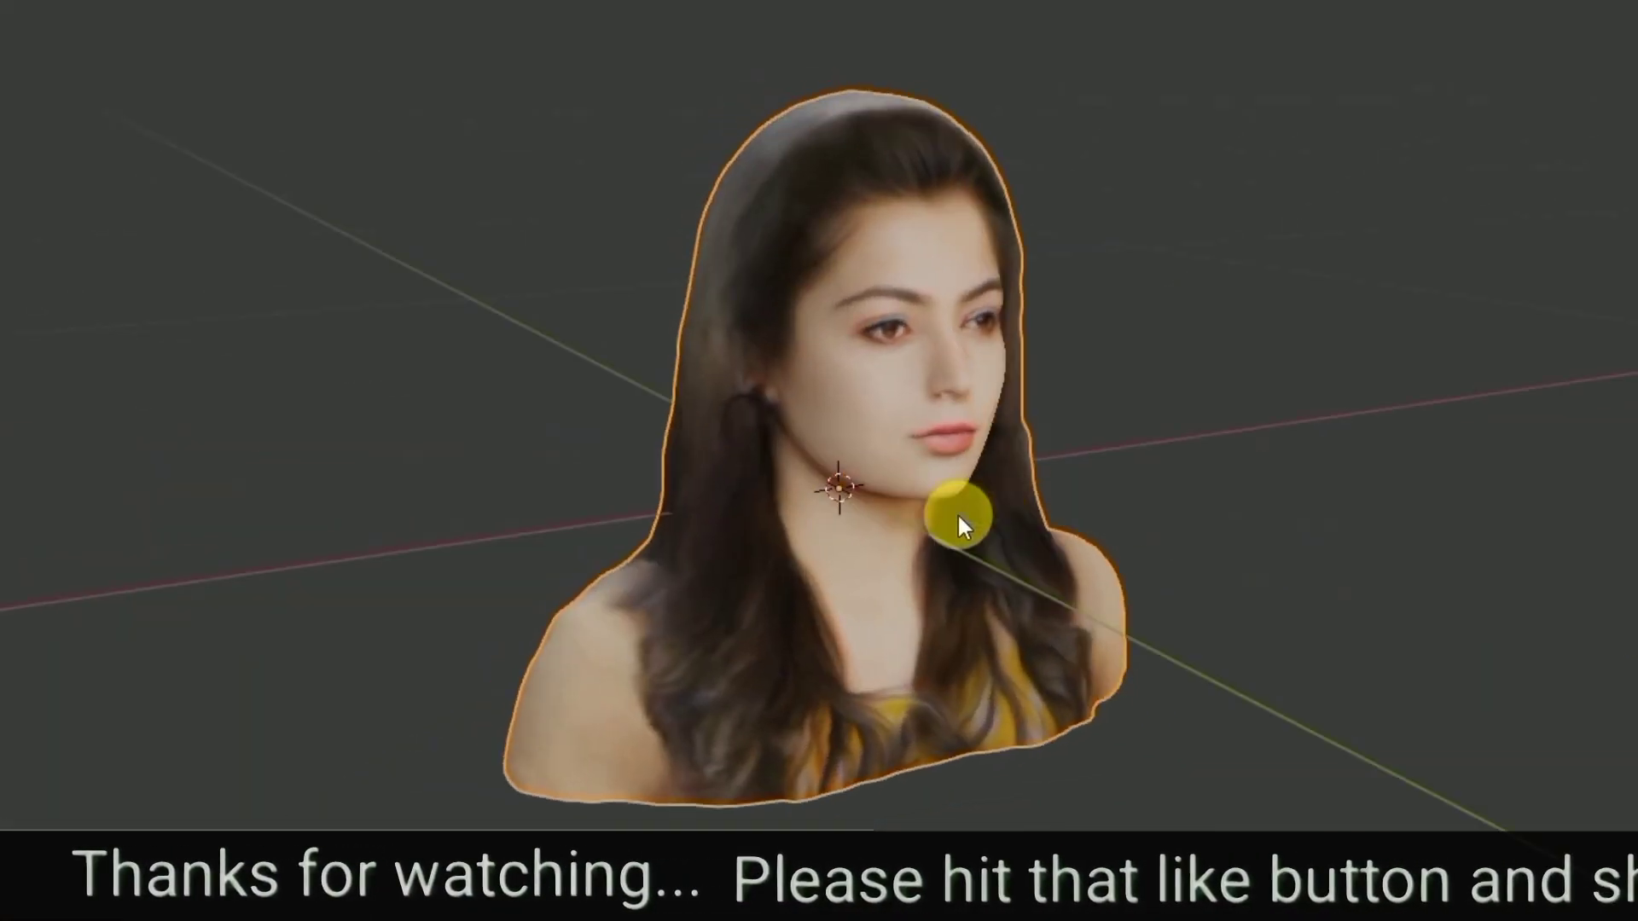
Orbit the imported bust to view its front and back, then zoom in on the mouth and chin.
{"action": "middle_click_drag", "start_coordinate": [957, 513], "coordinate": [903, 502]}
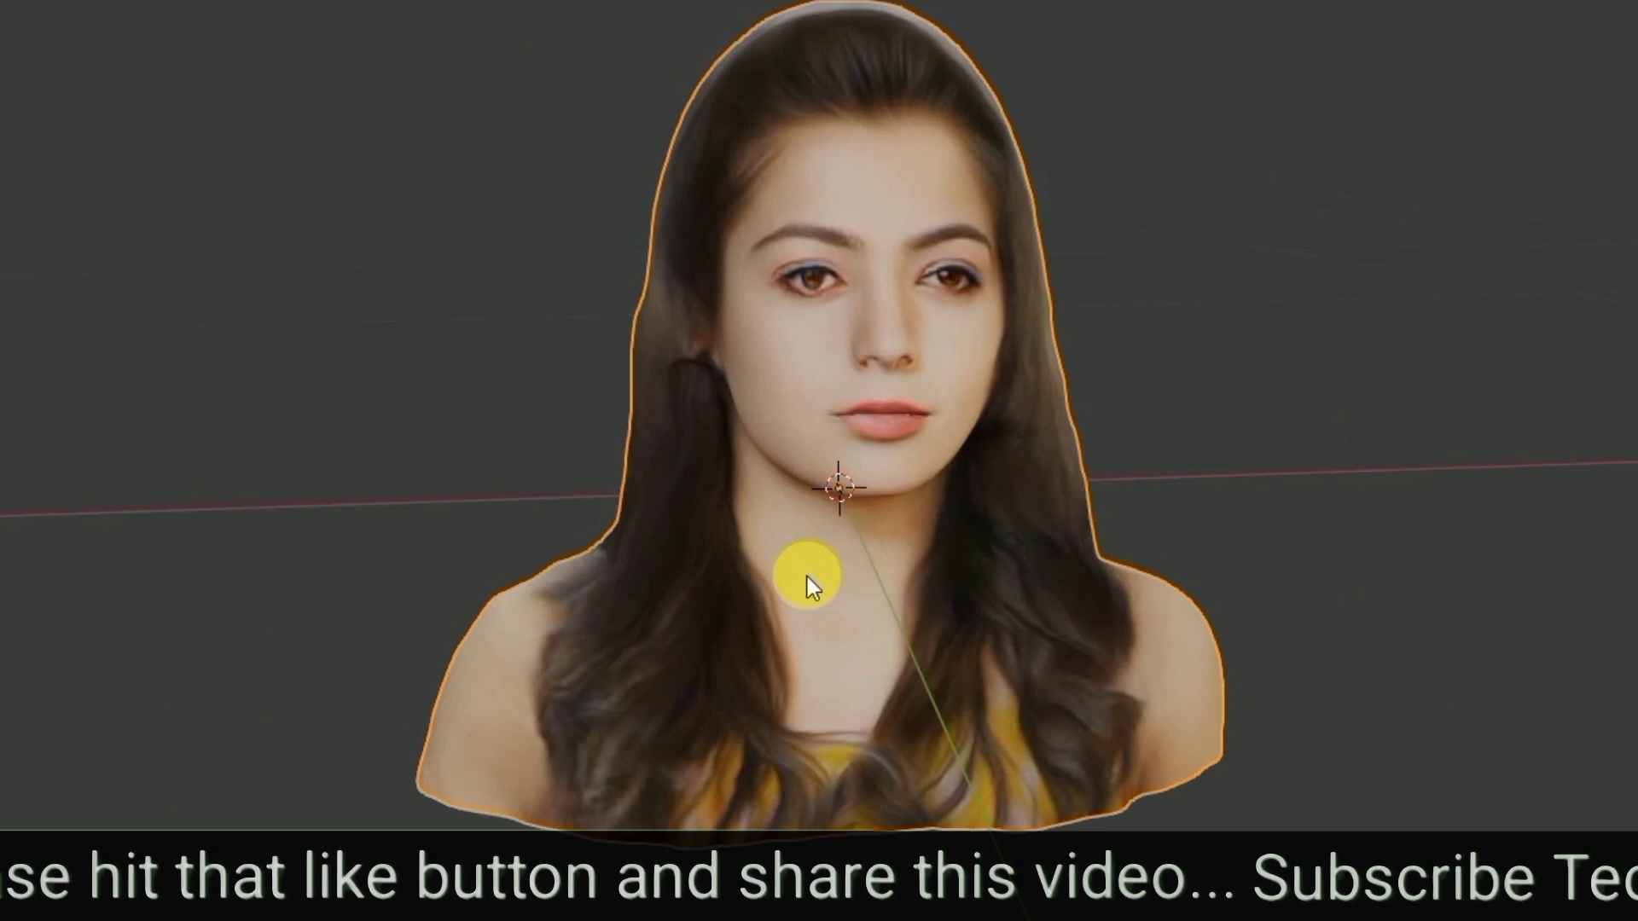
{"action": "mouse_move", "coordinate": [807, 578]}
{"action": "middle_mouse_down"}
{"action": "mouse_move", "coordinate": [538, 761]}
{"action": "mouse_move", "coordinate": [917, 480]}
{"action": "mouse_move", "coordinate": [1056, 541]}
{"action": "mouse_move", "coordinate": [1022, 556]}
{"action": "middle_mouse_up"}
{"action": "scroll", "coordinate": [1022, 555], "scroll_direction": "up", "scroll_amount": 7}
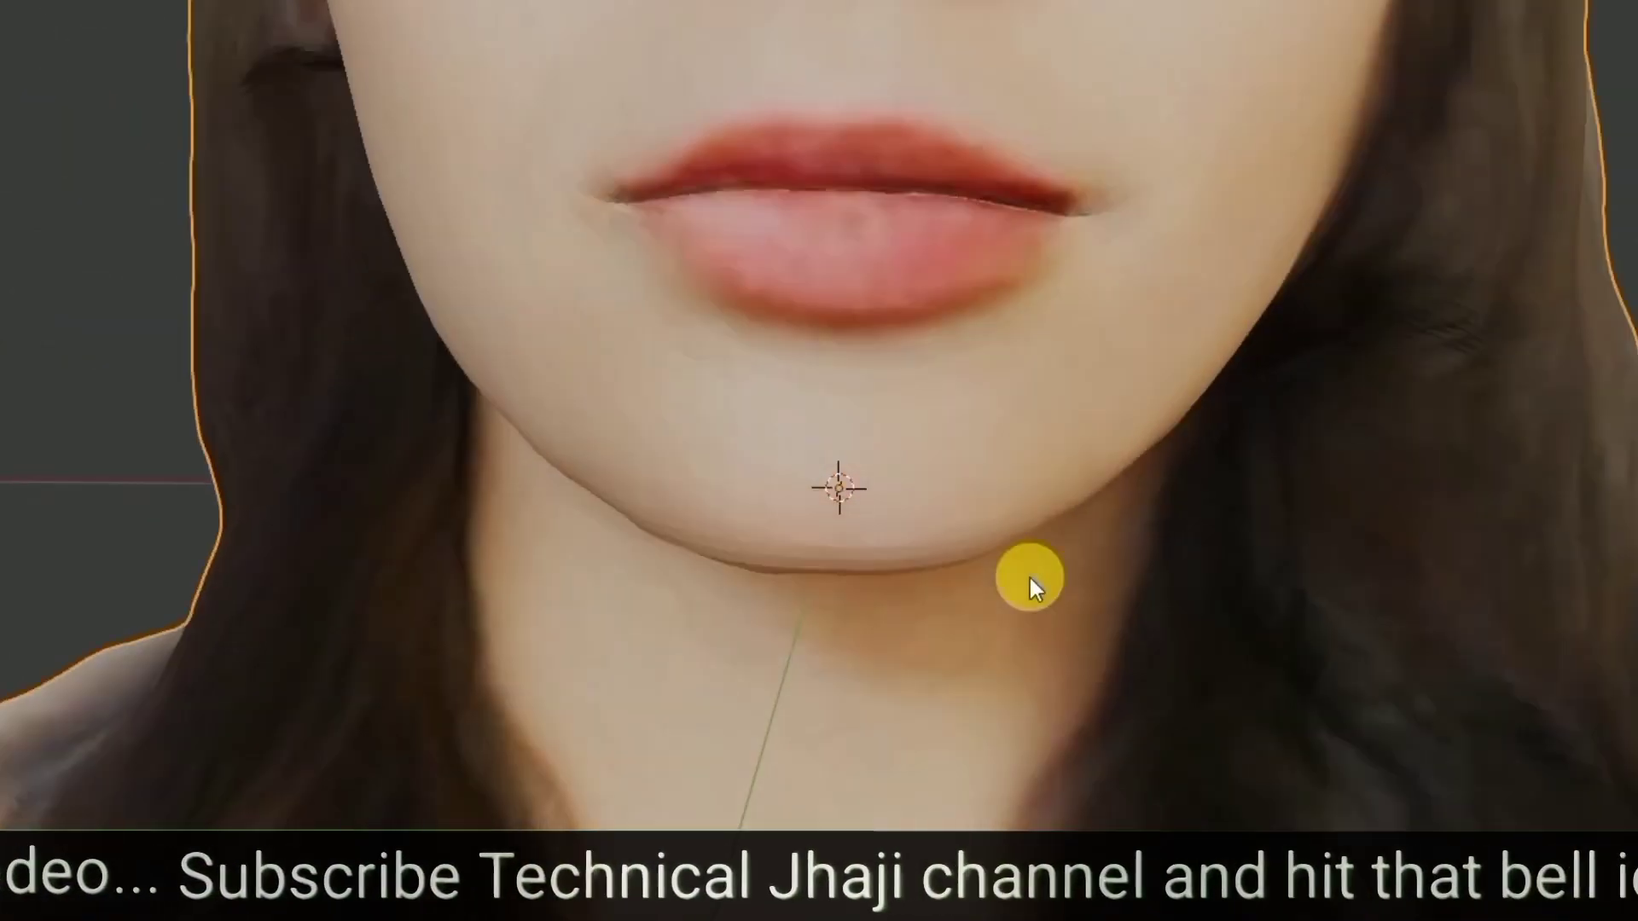
{"action": "scroll", "coordinate": [1029, 575], "scroll_direction": "up", "scroll_amount": 2}
{"action": "scroll", "coordinate": [1013, 559], "scroll_direction": "down", "scroll_amount": 2}
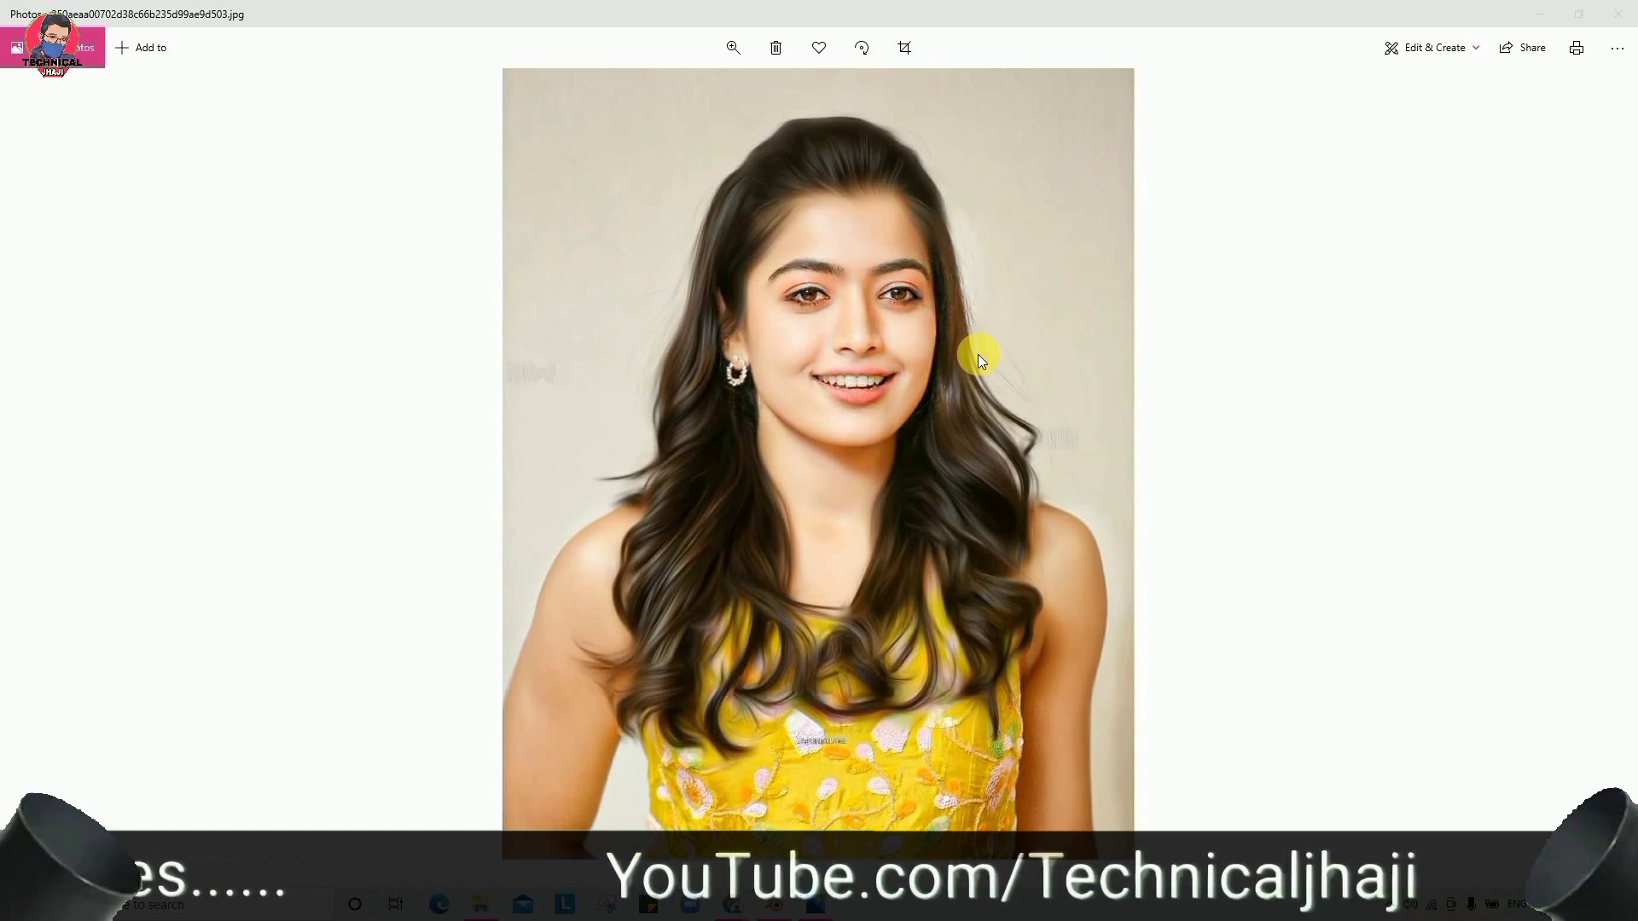
{"action": "mouse_move", "coordinate": [731, 905]}
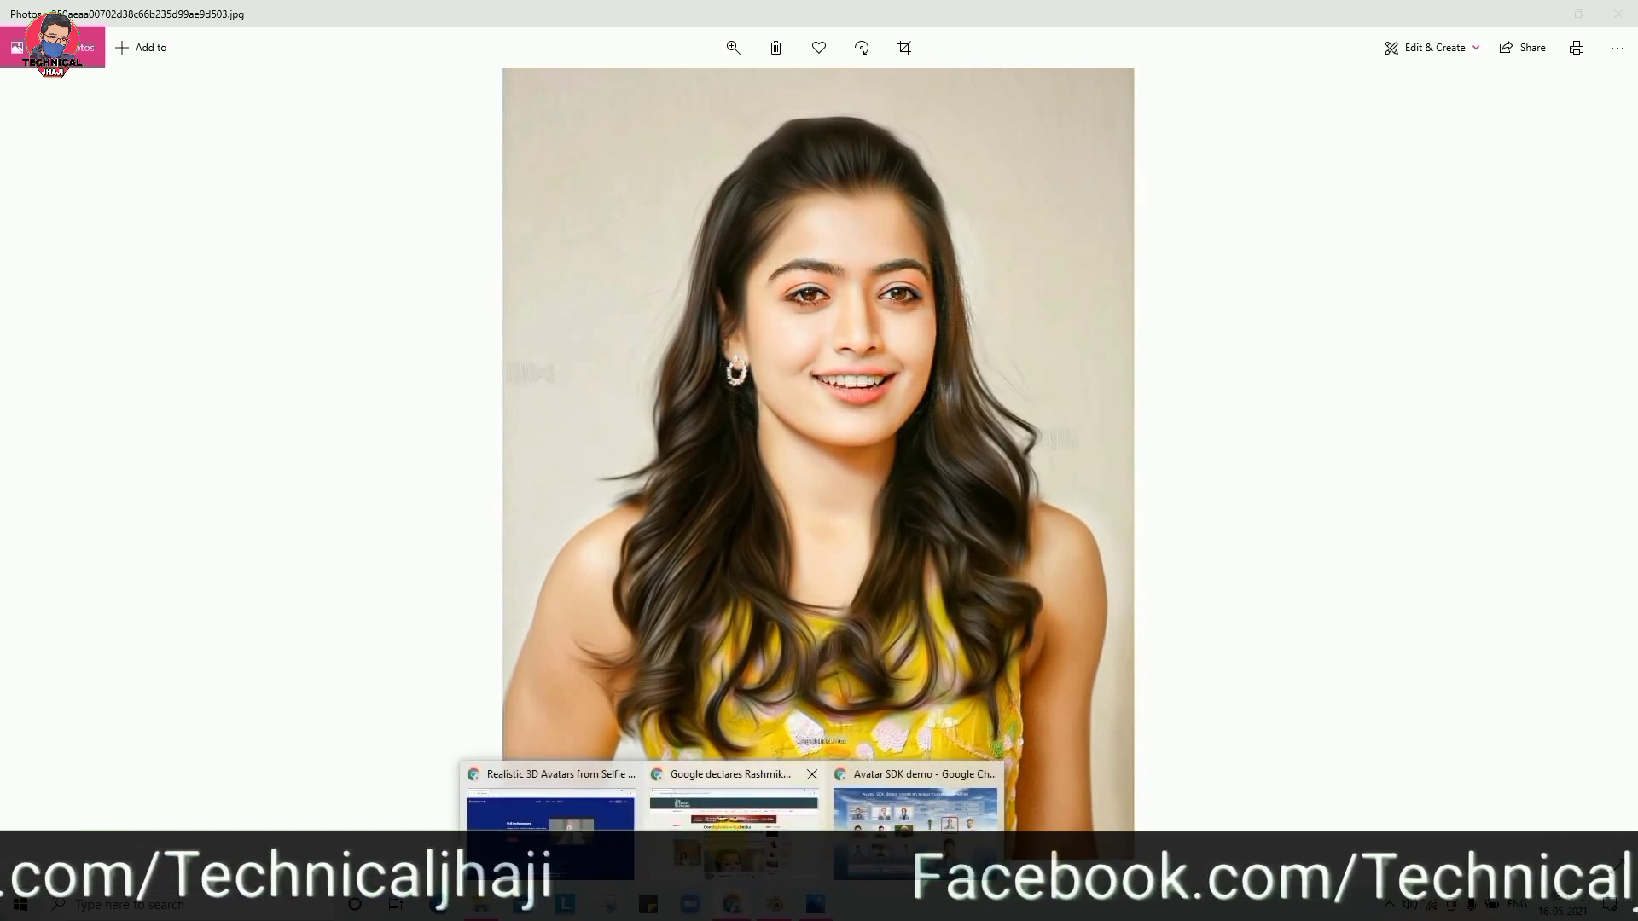
Glance over the news article open in Chrome.
{"action": "left_click", "coordinate": [736, 790]}
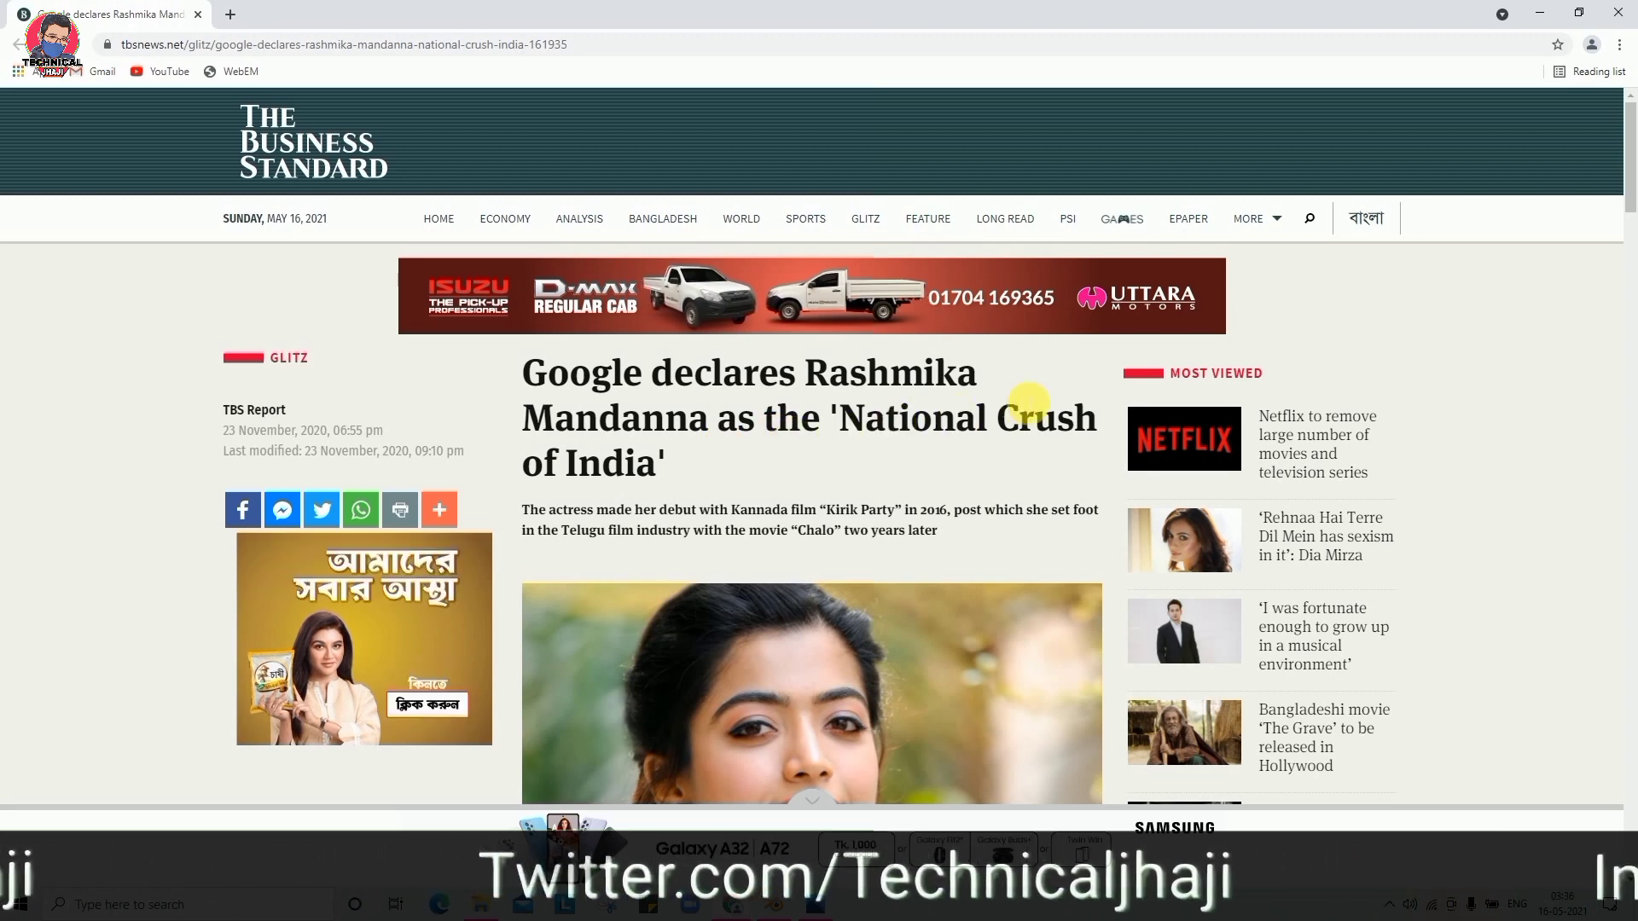
{"action": "scroll", "coordinate": [949, 537], "scroll_direction": "down", "scroll_amount": 5}
{"action": "scroll", "coordinate": [951, 544], "scroll_direction": "up", "scroll_amount": 5}
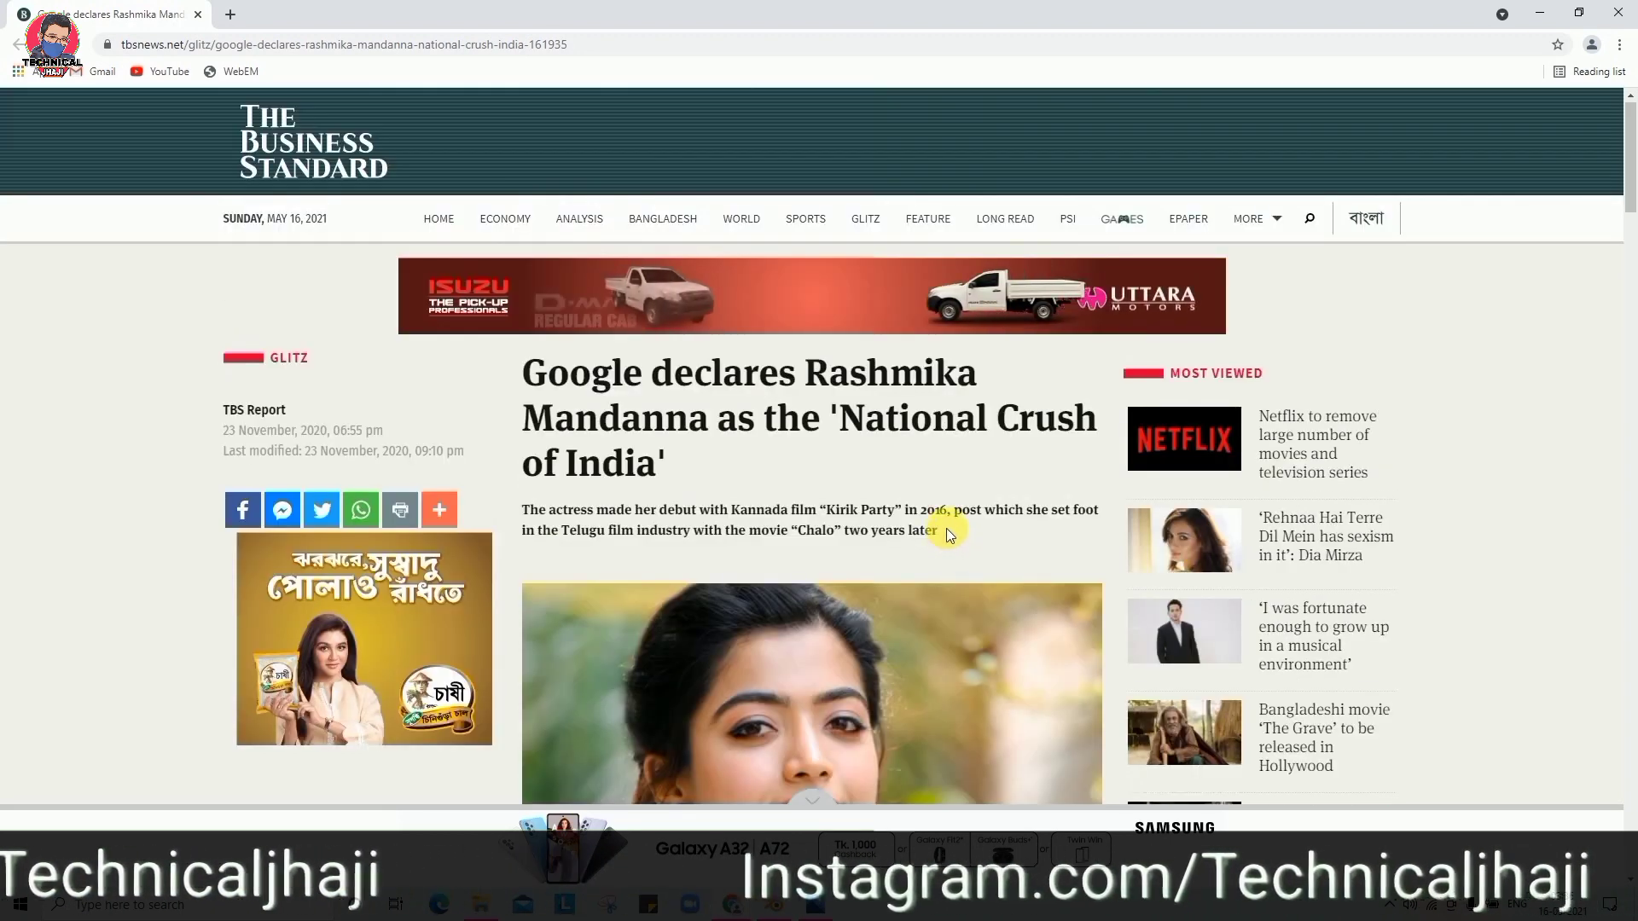
Back in Photos, advance to the close-up yellow-top photo and zoom in on it.
{"action": "key", "text": "alt+Tab"}
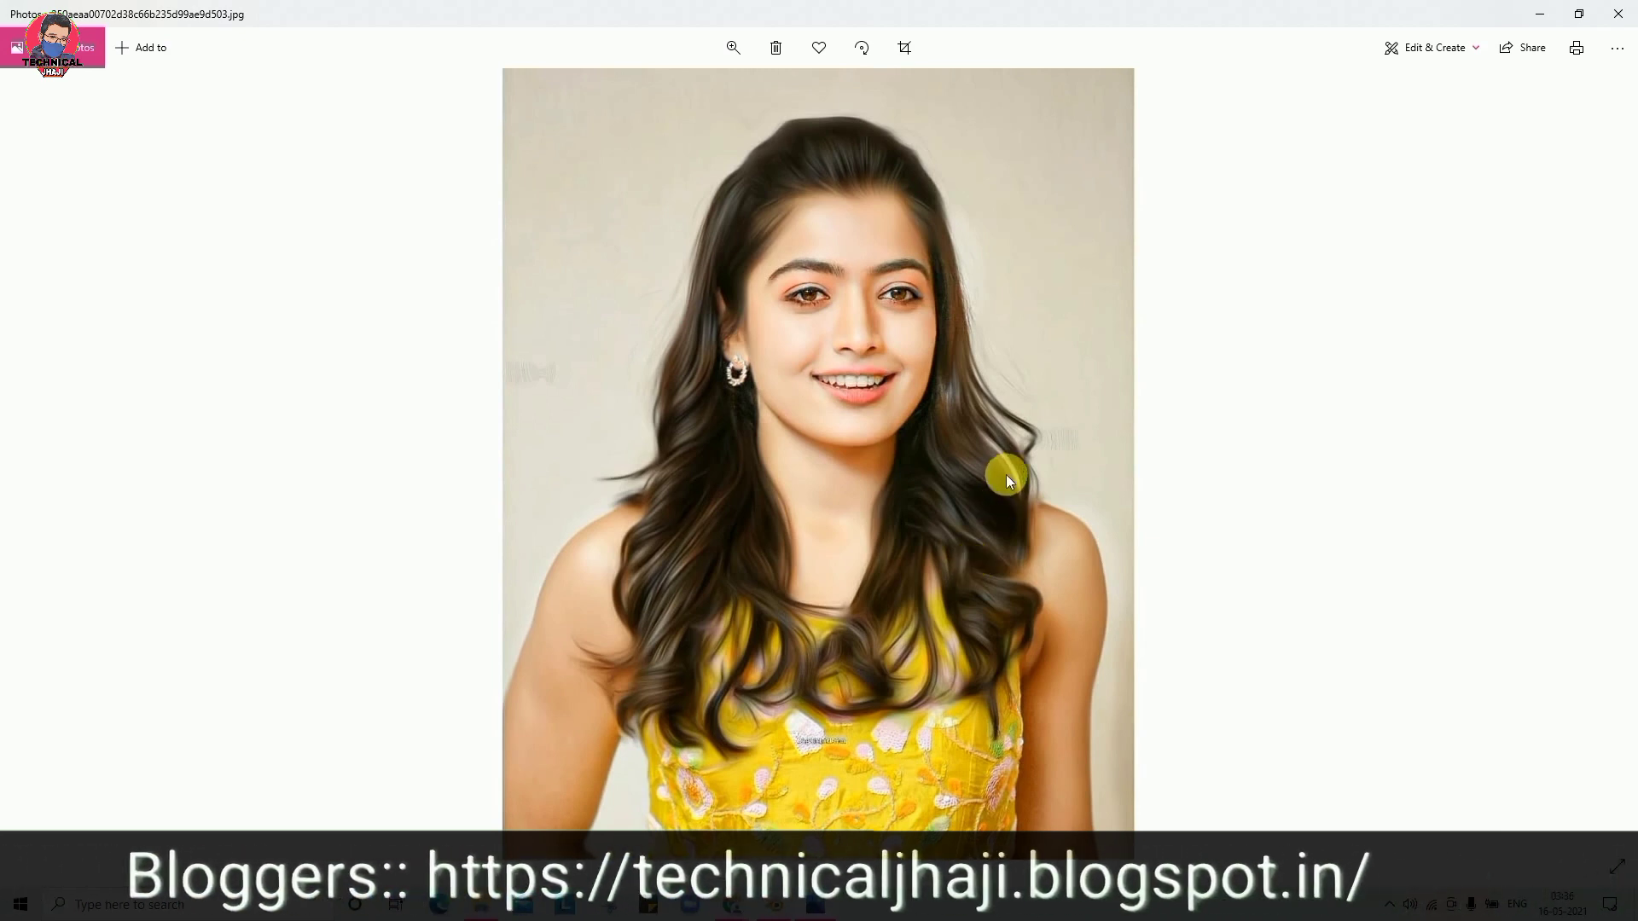
{"action": "key", "text": "Right"}
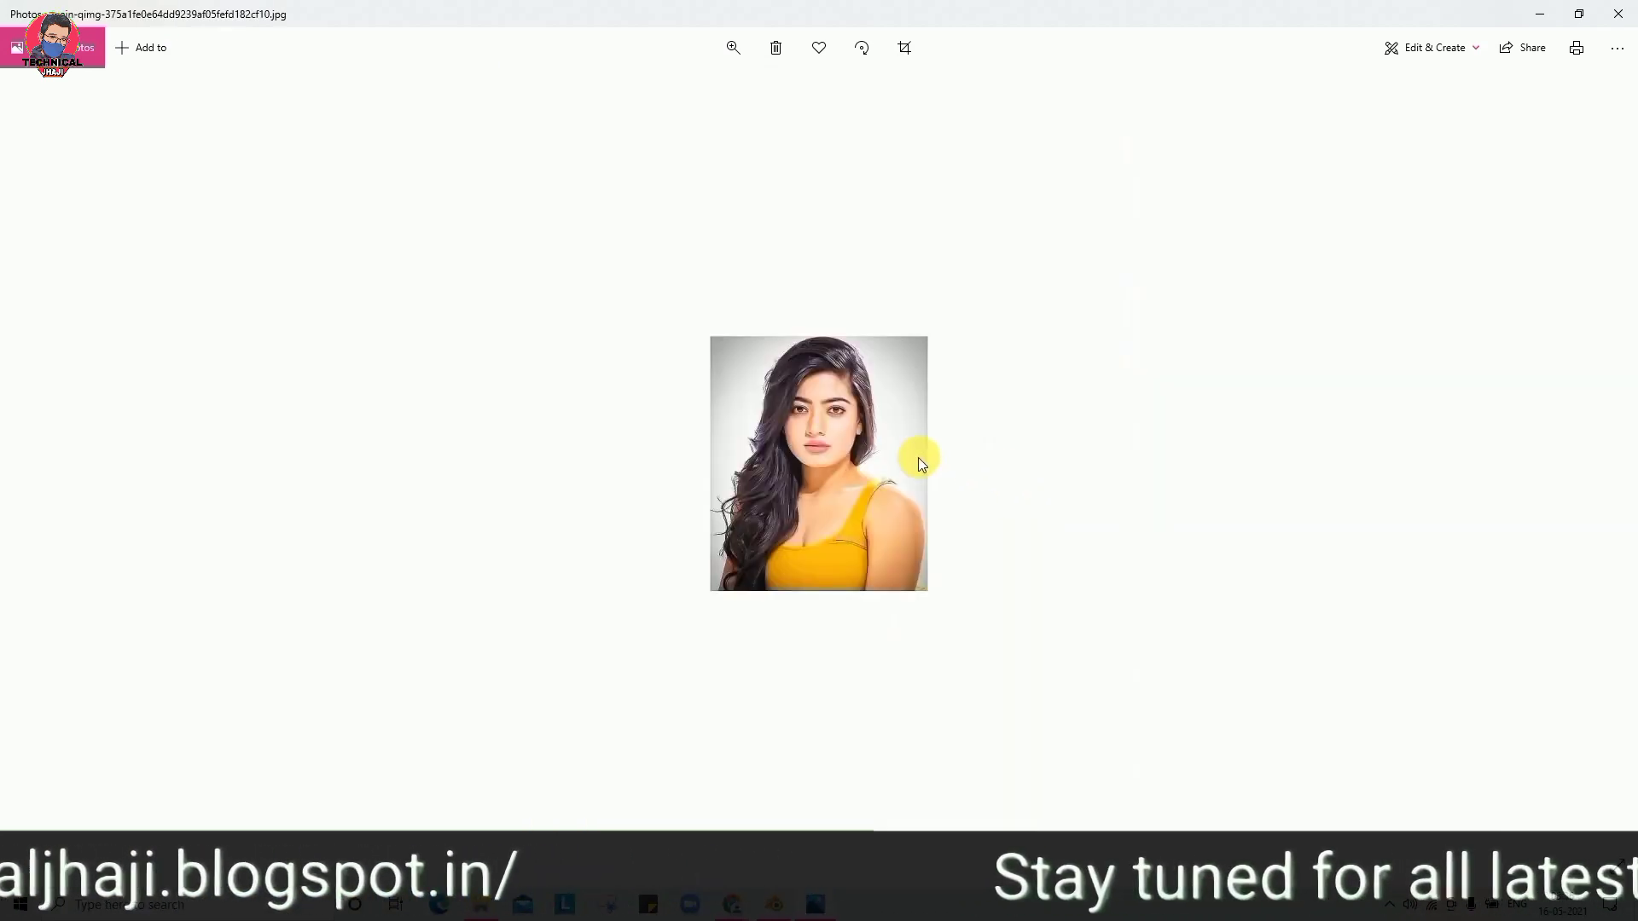
{"action": "scroll", "coordinate": [899, 441], "scroll_direction": "up", "scroll_amount": 1}
{"action": "scroll", "coordinate": [900, 441], "scroll_direction": "up", "scroll_amount": 2}
{"action": "scroll", "coordinate": [898, 442], "scroll_direction": "up", "scroll_amount": 2}
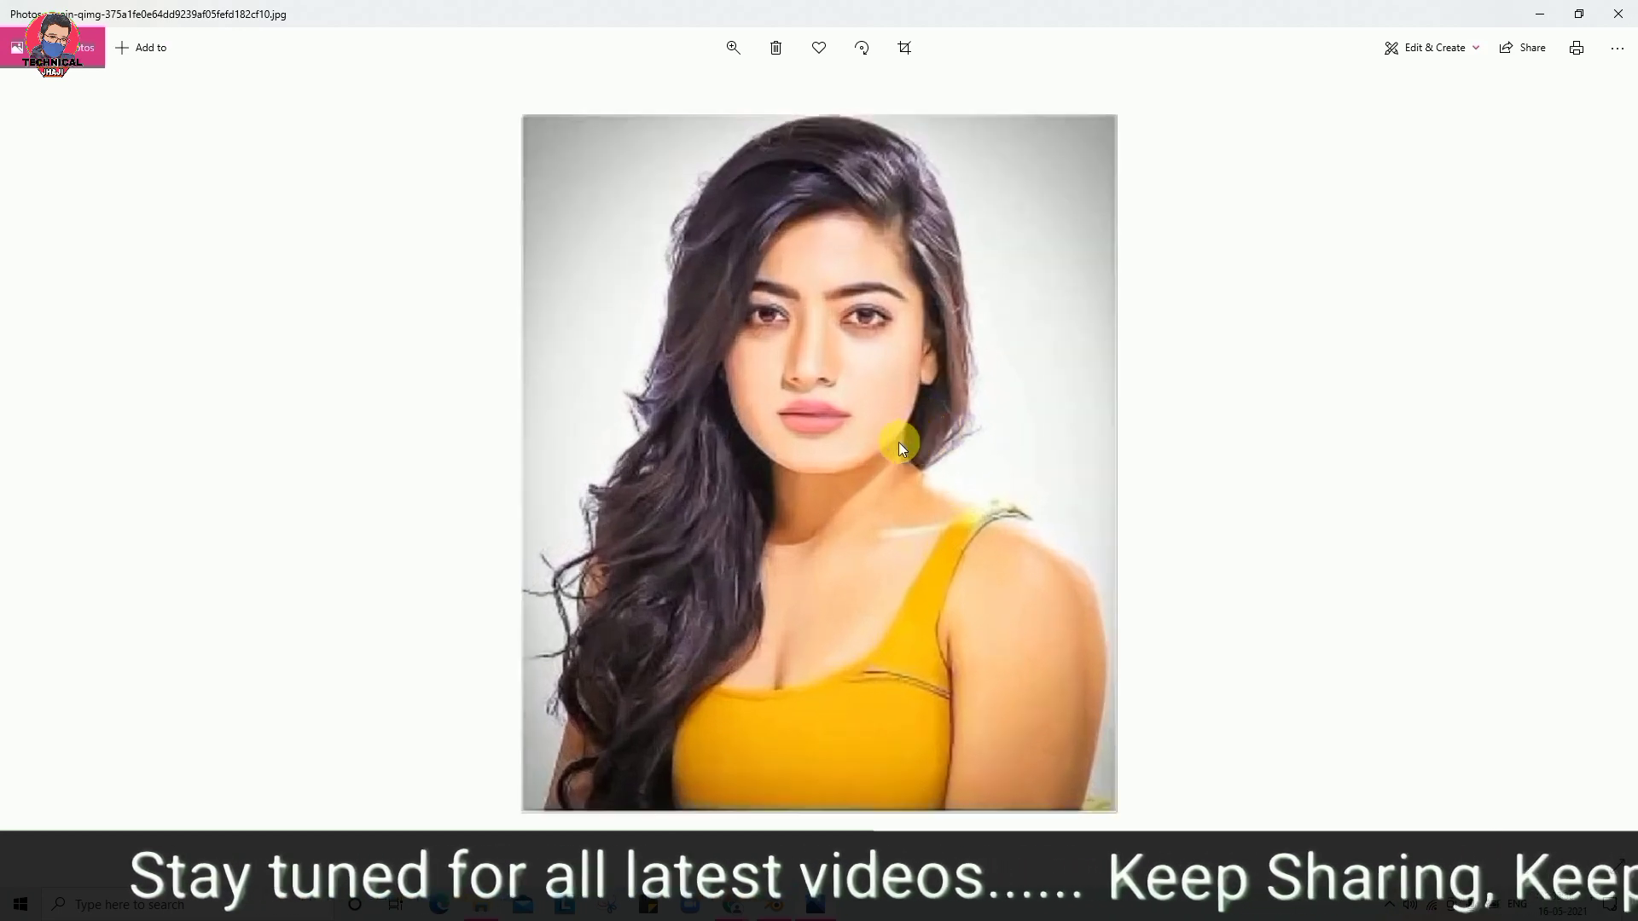
{"action": "scroll", "coordinate": [898, 441], "scroll_direction": "up", "scroll_amount": 1}
{"action": "scroll", "coordinate": [899, 441], "scroll_direction": "up", "scroll_amount": 1}
{"action": "scroll", "coordinate": [898, 442], "scroll_direction": "up", "scroll_amount": 2}
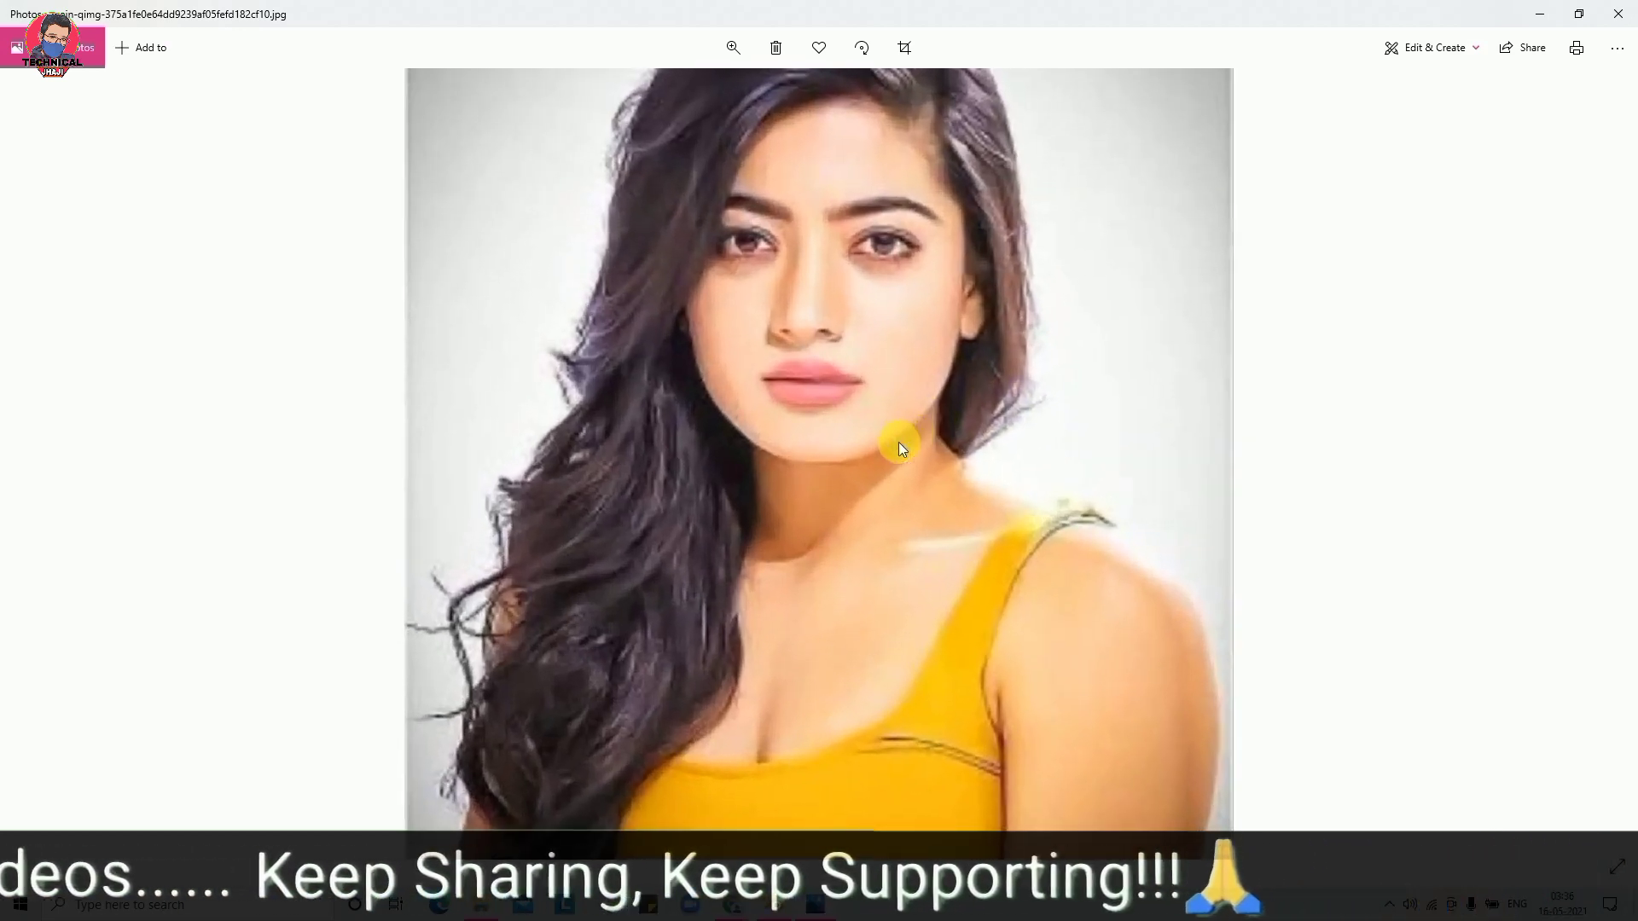
{"action": "scroll", "coordinate": [898, 442], "scroll_direction": "down", "scroll_amount": 3}
{"action": "scroll", "coordinate": [899, 442], "scroll_direction": "down", "scroll_amount": 2}
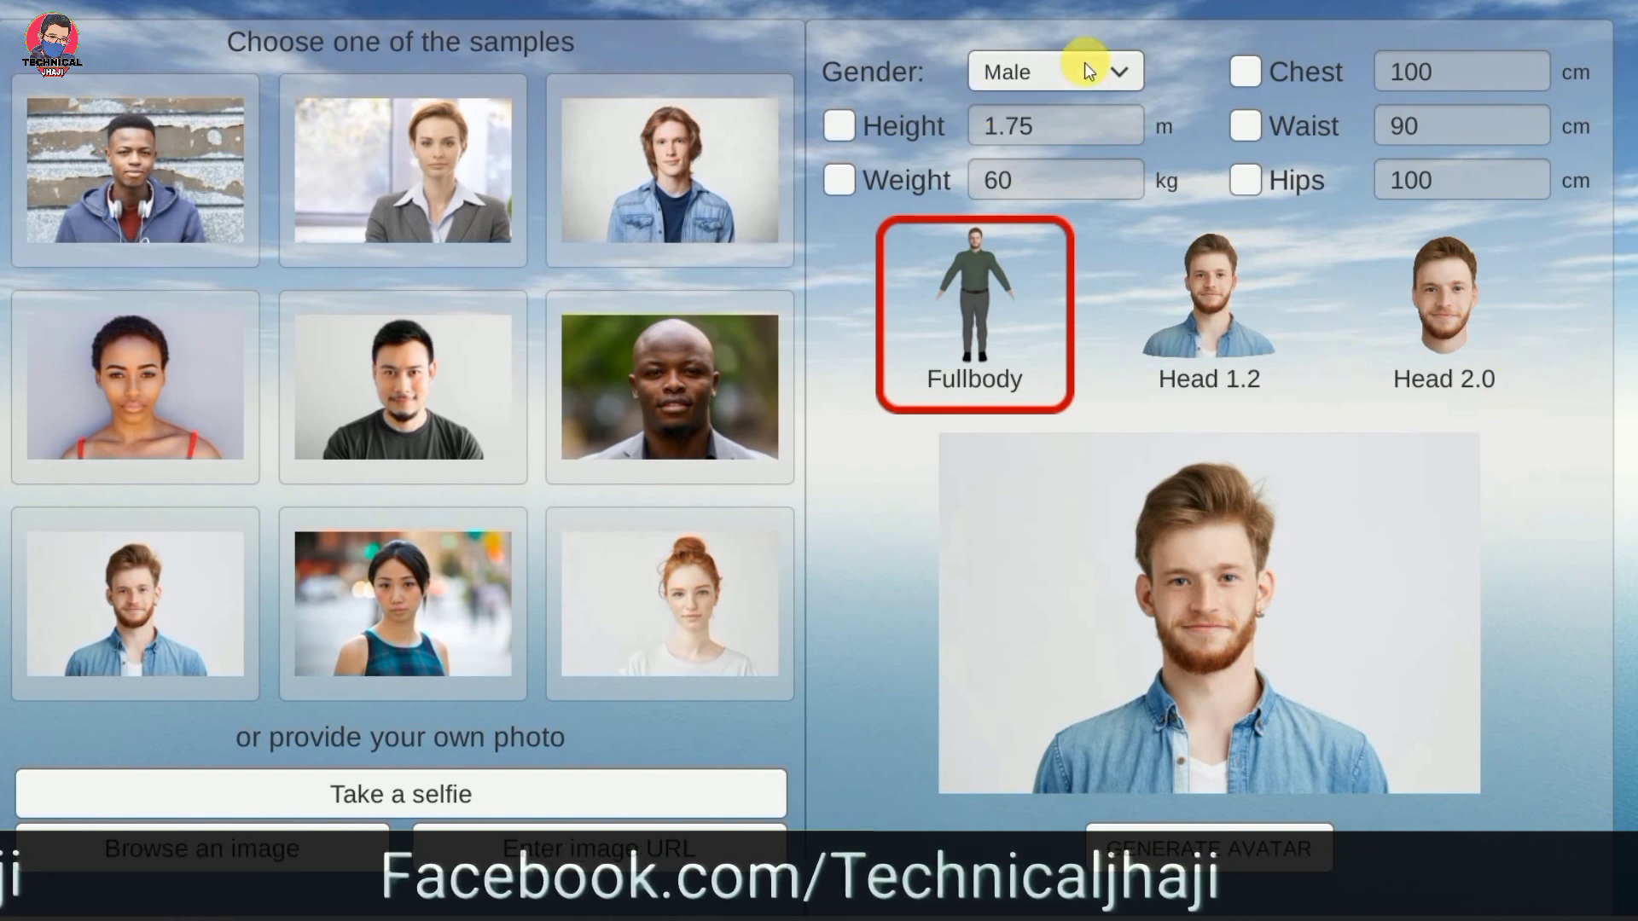
Set the gender to Female and the avatar type to Head 1.2.
{"action": "left_click", "coordinate": [1099, 87]}
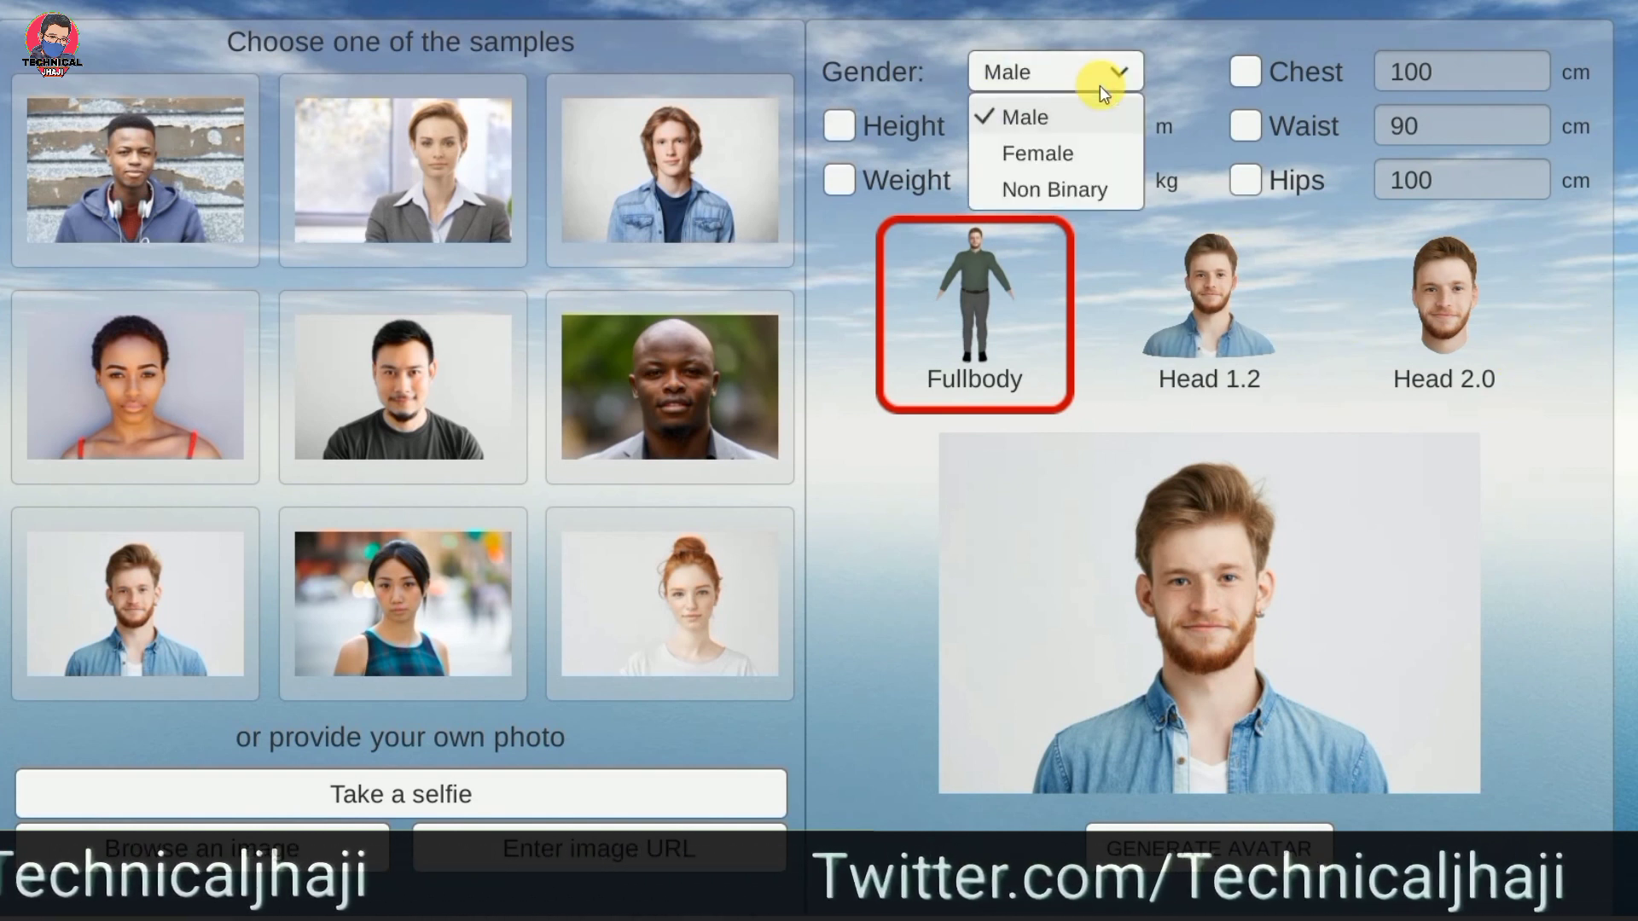
{"action": "left_click", "coordinate": [1056, 159]}
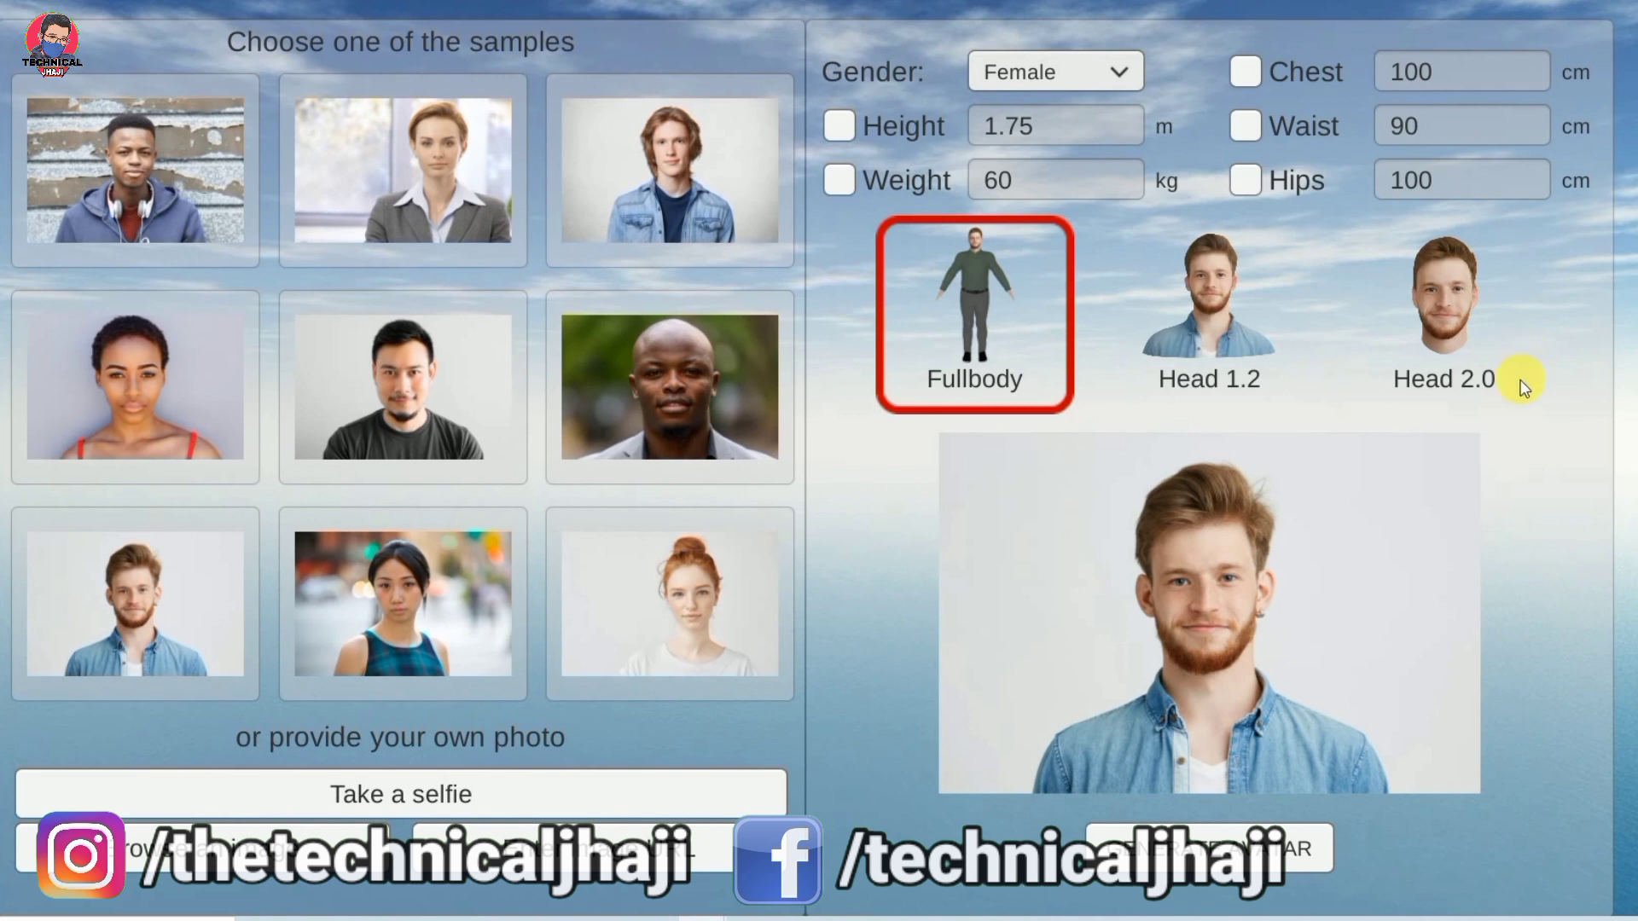
{"action": "left_click", "coordinate": [1230, 322]}
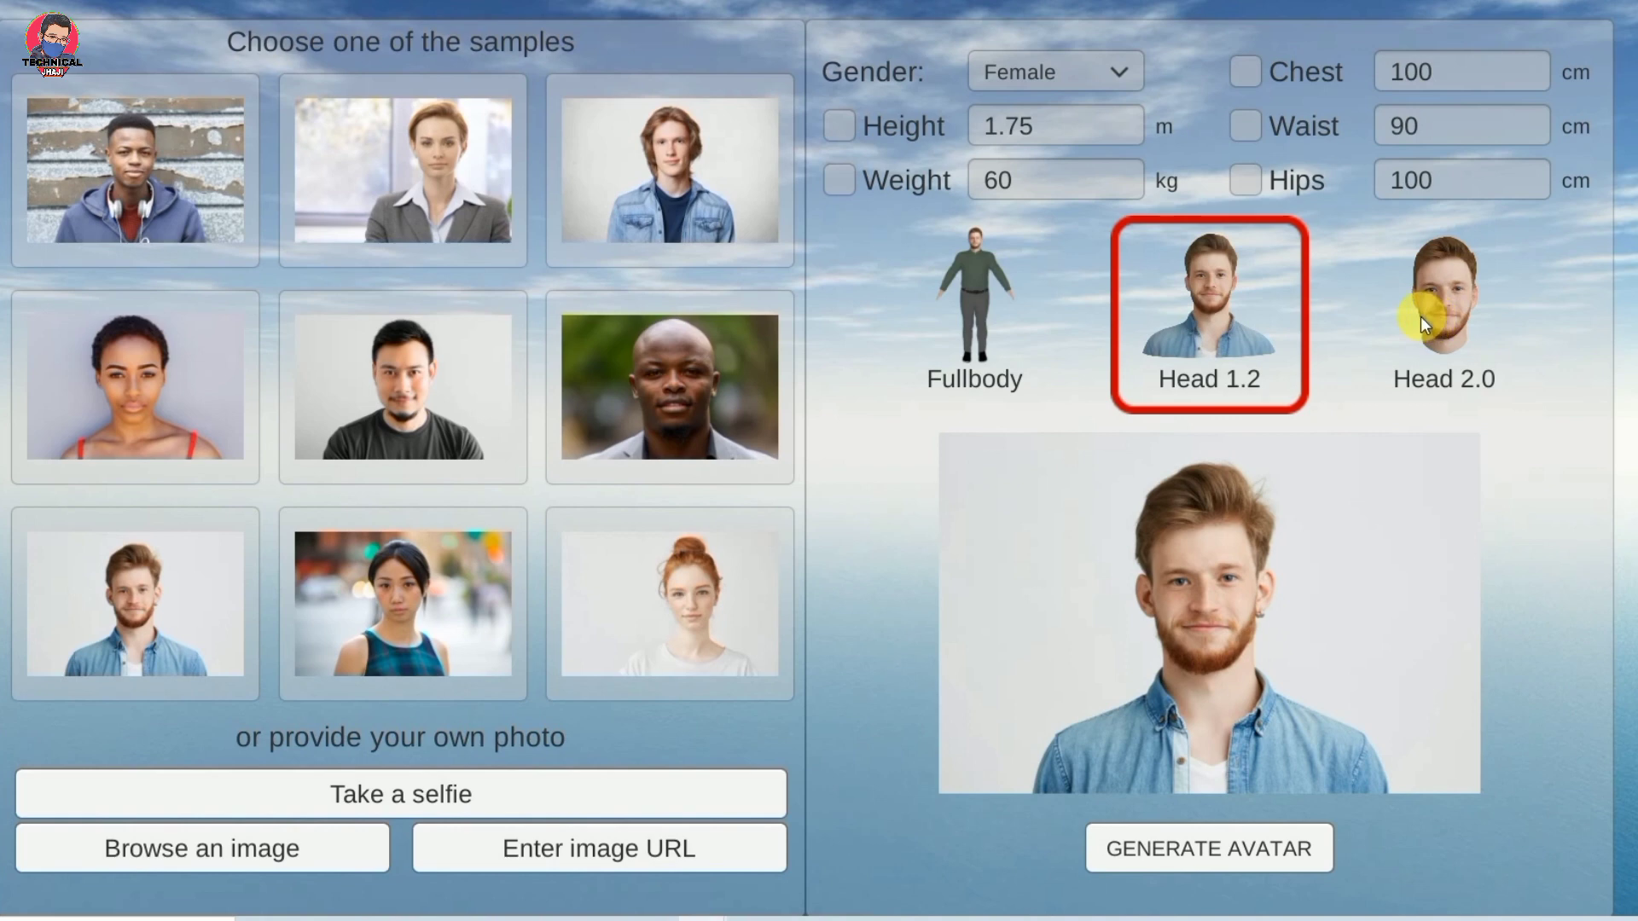
Load the woman's portrait from the Desktop and generate a Head 1.2 avatar from it.
{"action": "left_click", "coordinate": [160, 855]}
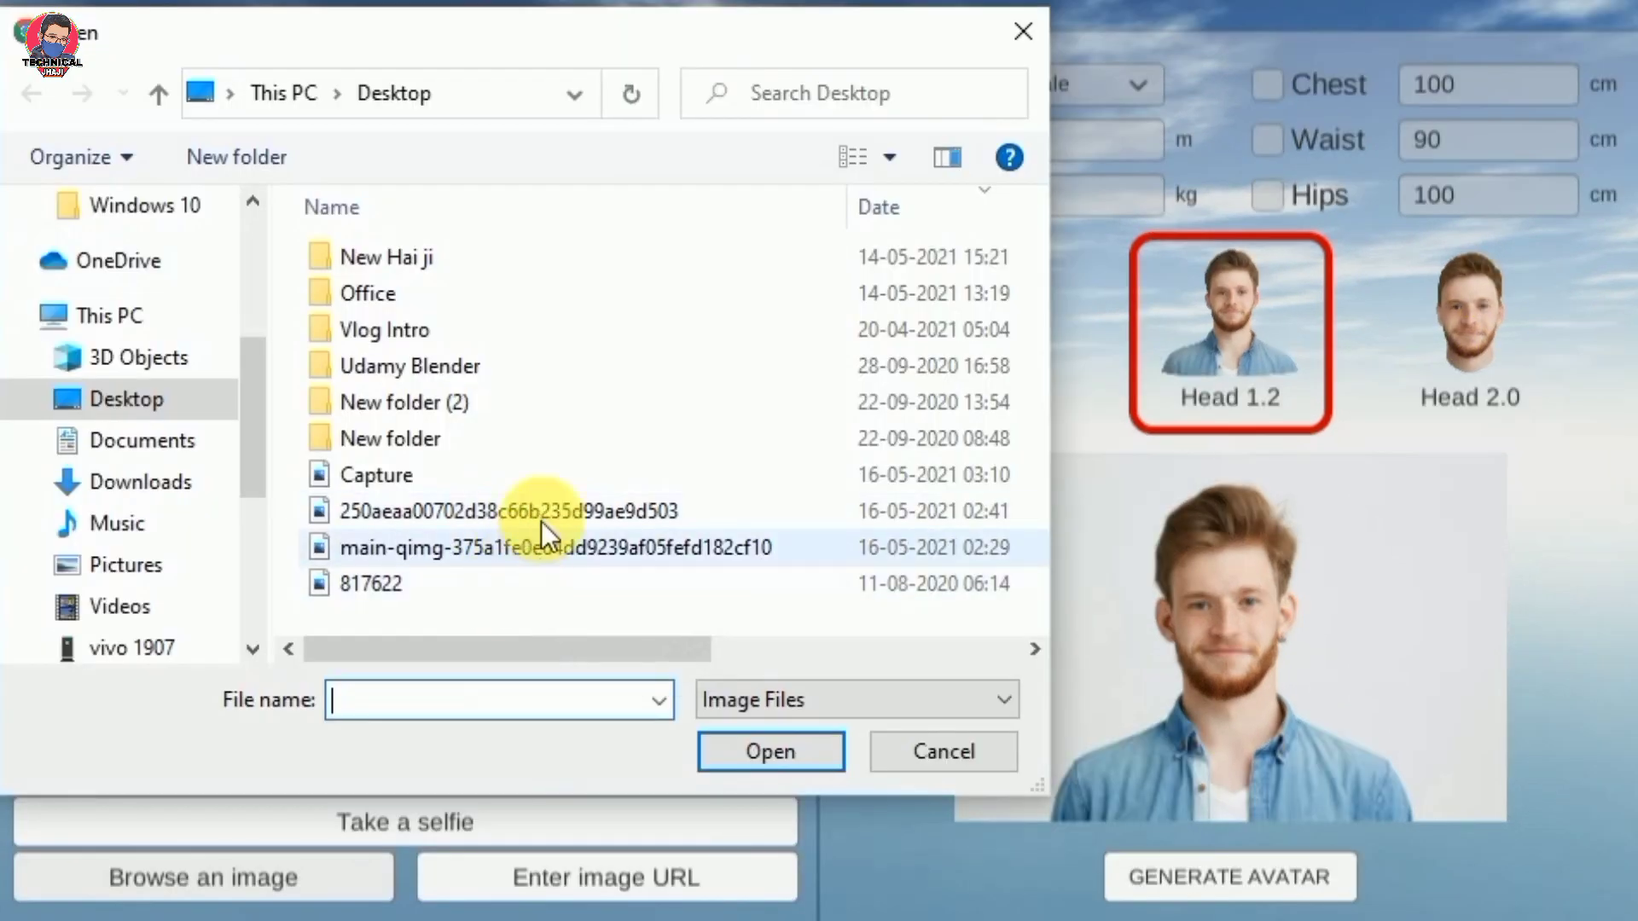
{"action": "left_click", "coordinate": [590, 516]}
{"action": "left_click", "coordinate": [764, 749]}
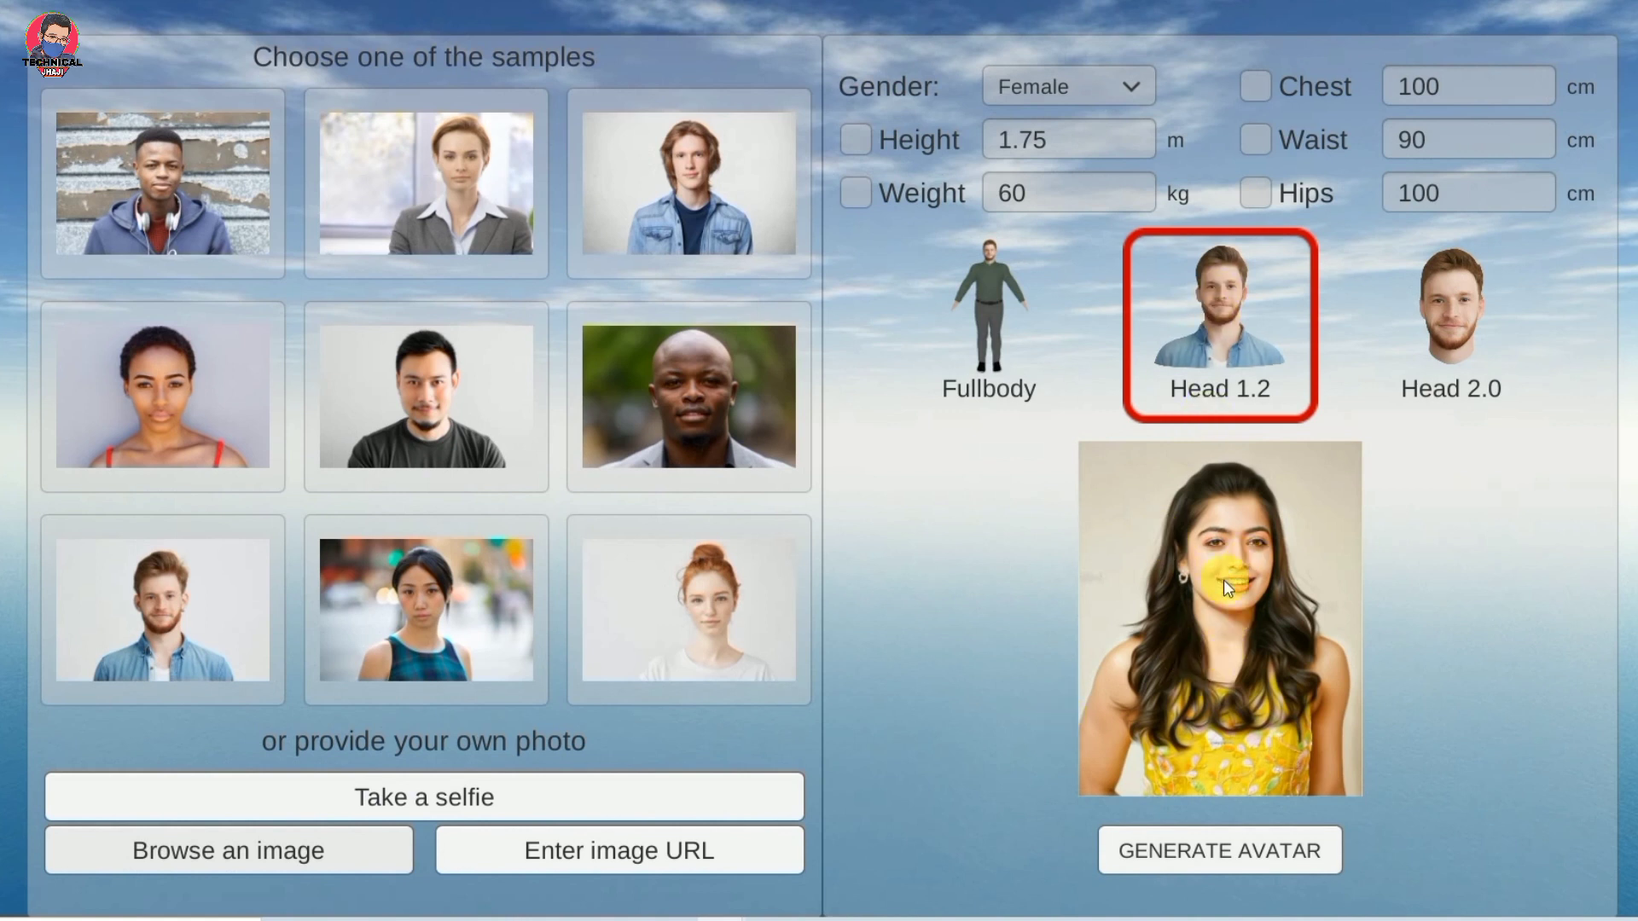
{"action": "left_click", "coordinate": [1191, 856]}
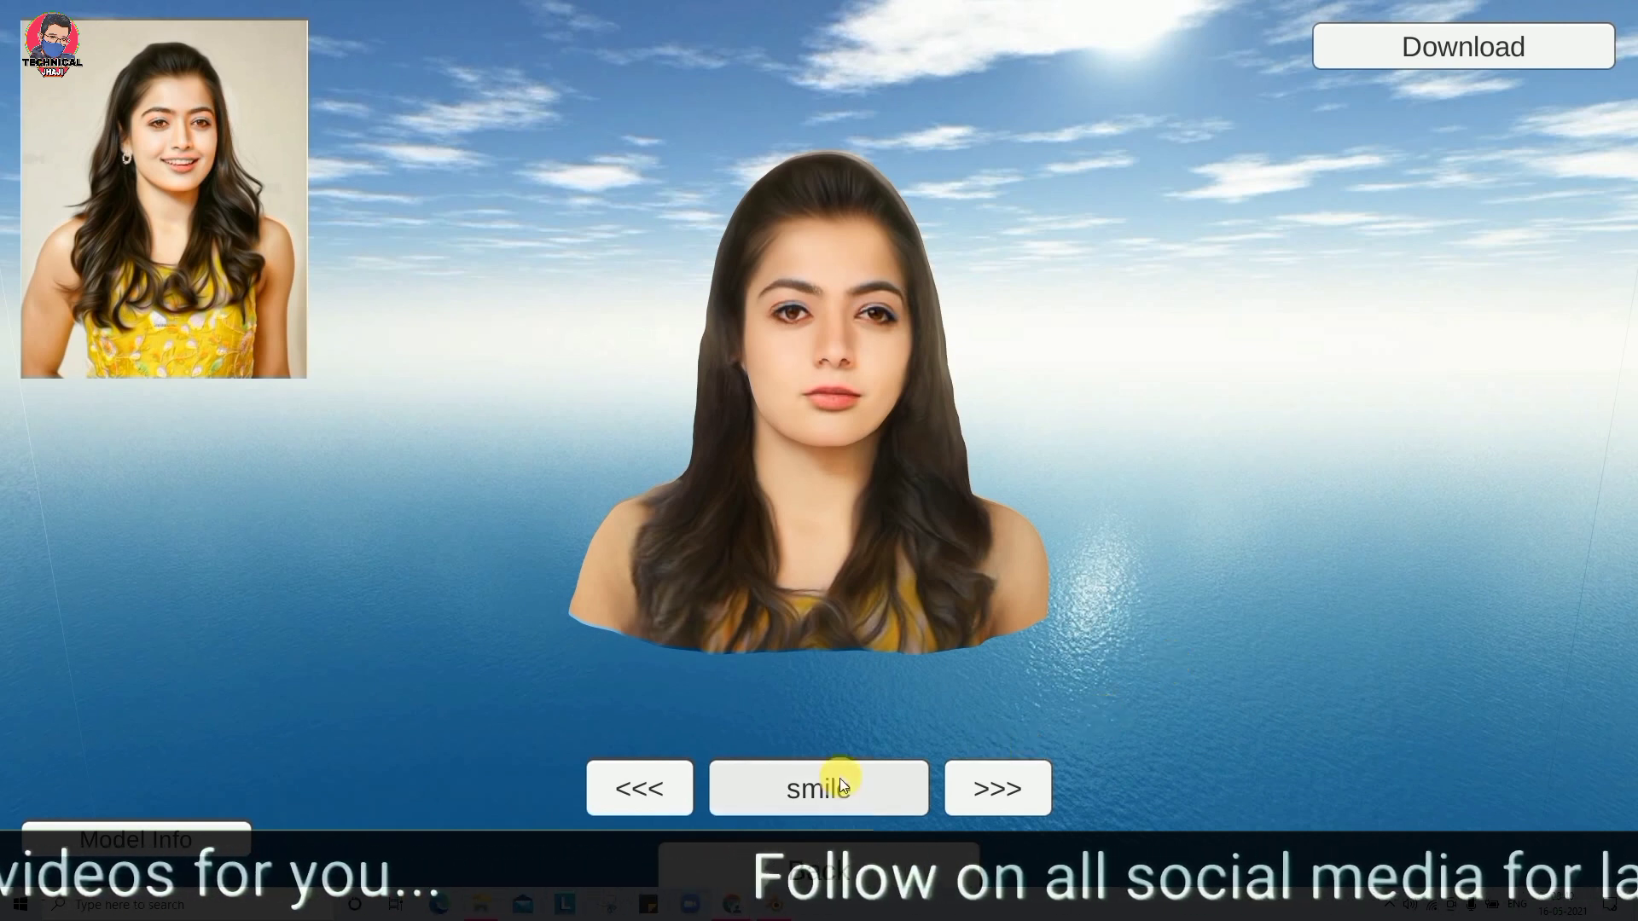
Cycle expressions blink, kiss, puff, yawning and fear back to smile, then show Model Info.
{"action": "left_click", "coordinate": [963, 780]}
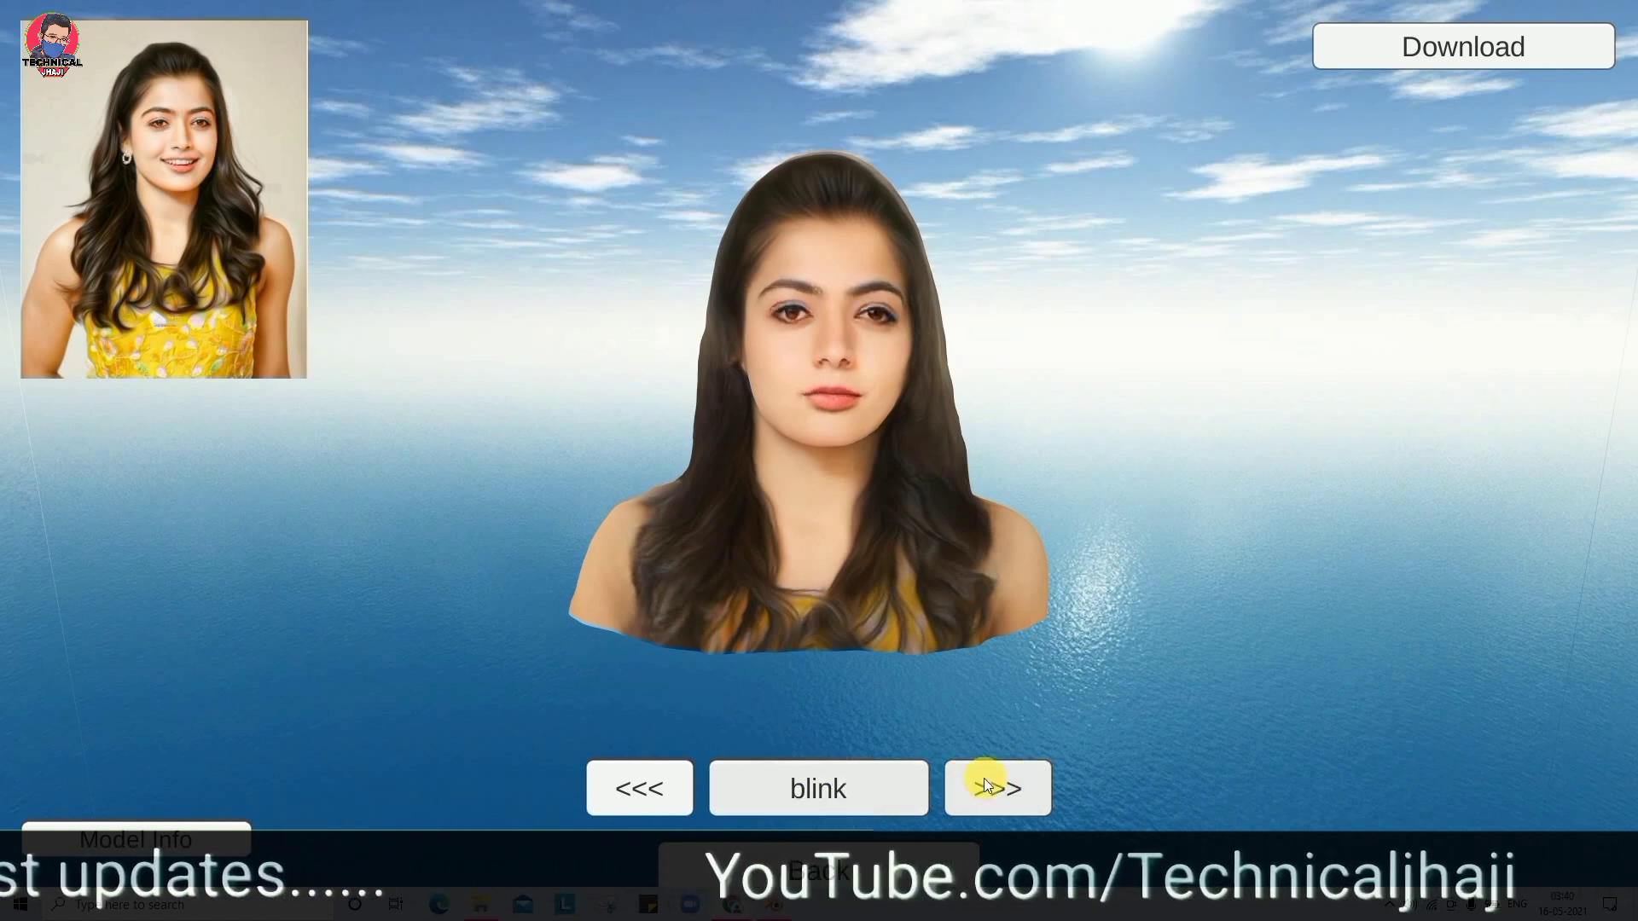
{"action": "left_click", "coordinate": [885, 797]}
{"action": "left_click", "coordinate": [882, 797]}
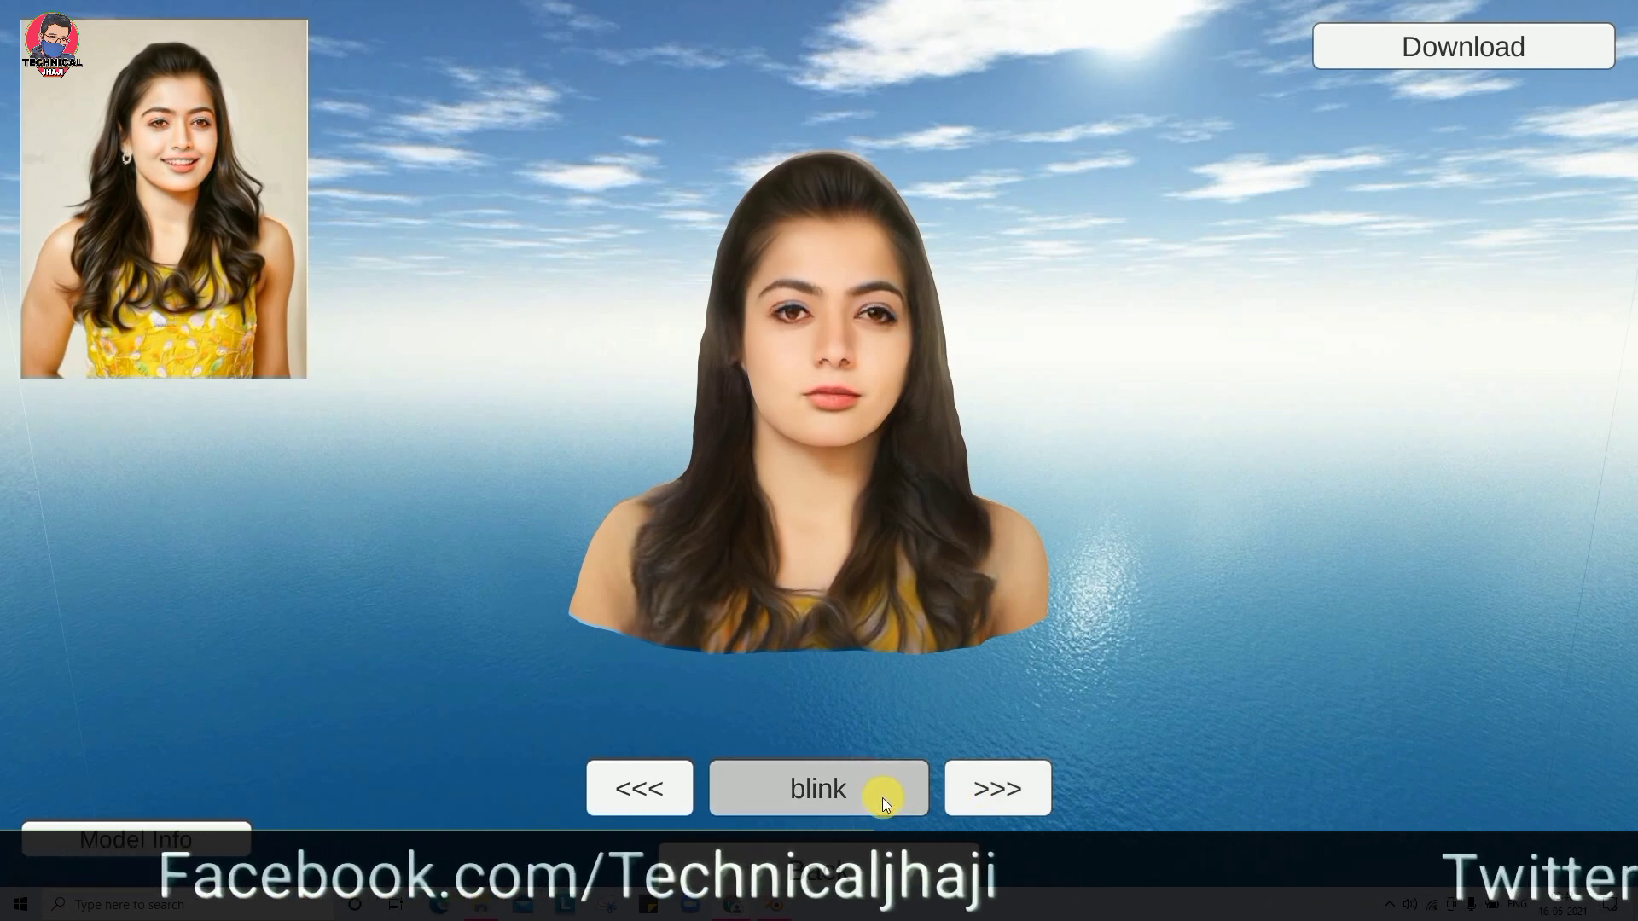
{"action": "left_click", "coordinate": [973, 790]}
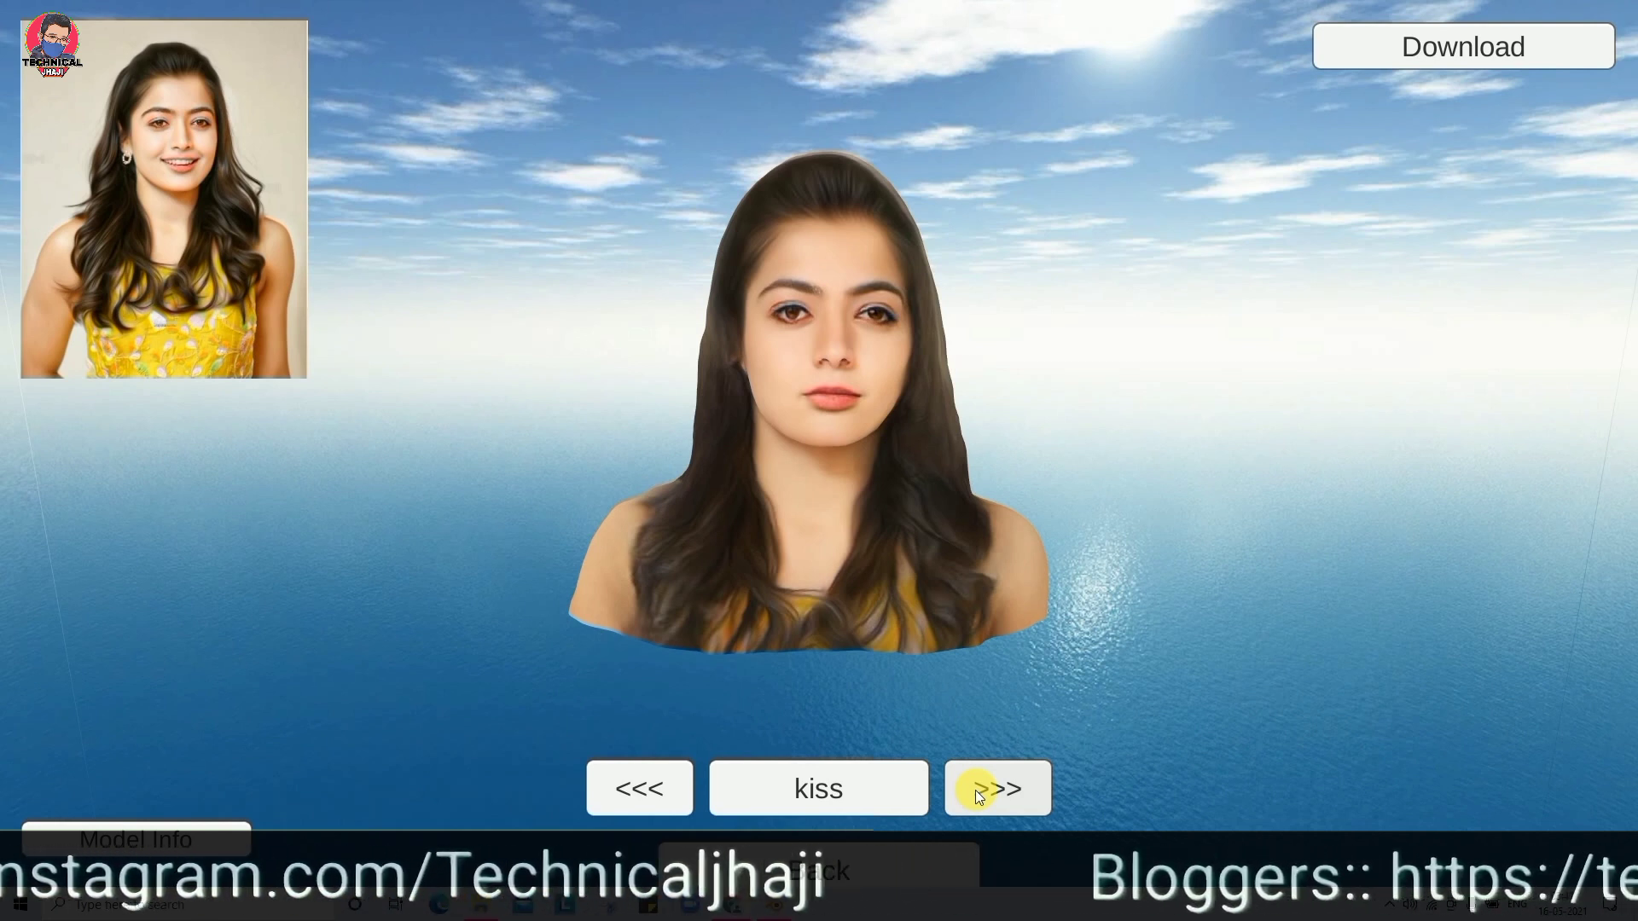
{"action": "left_click", "coordinate": [1008, 790]}
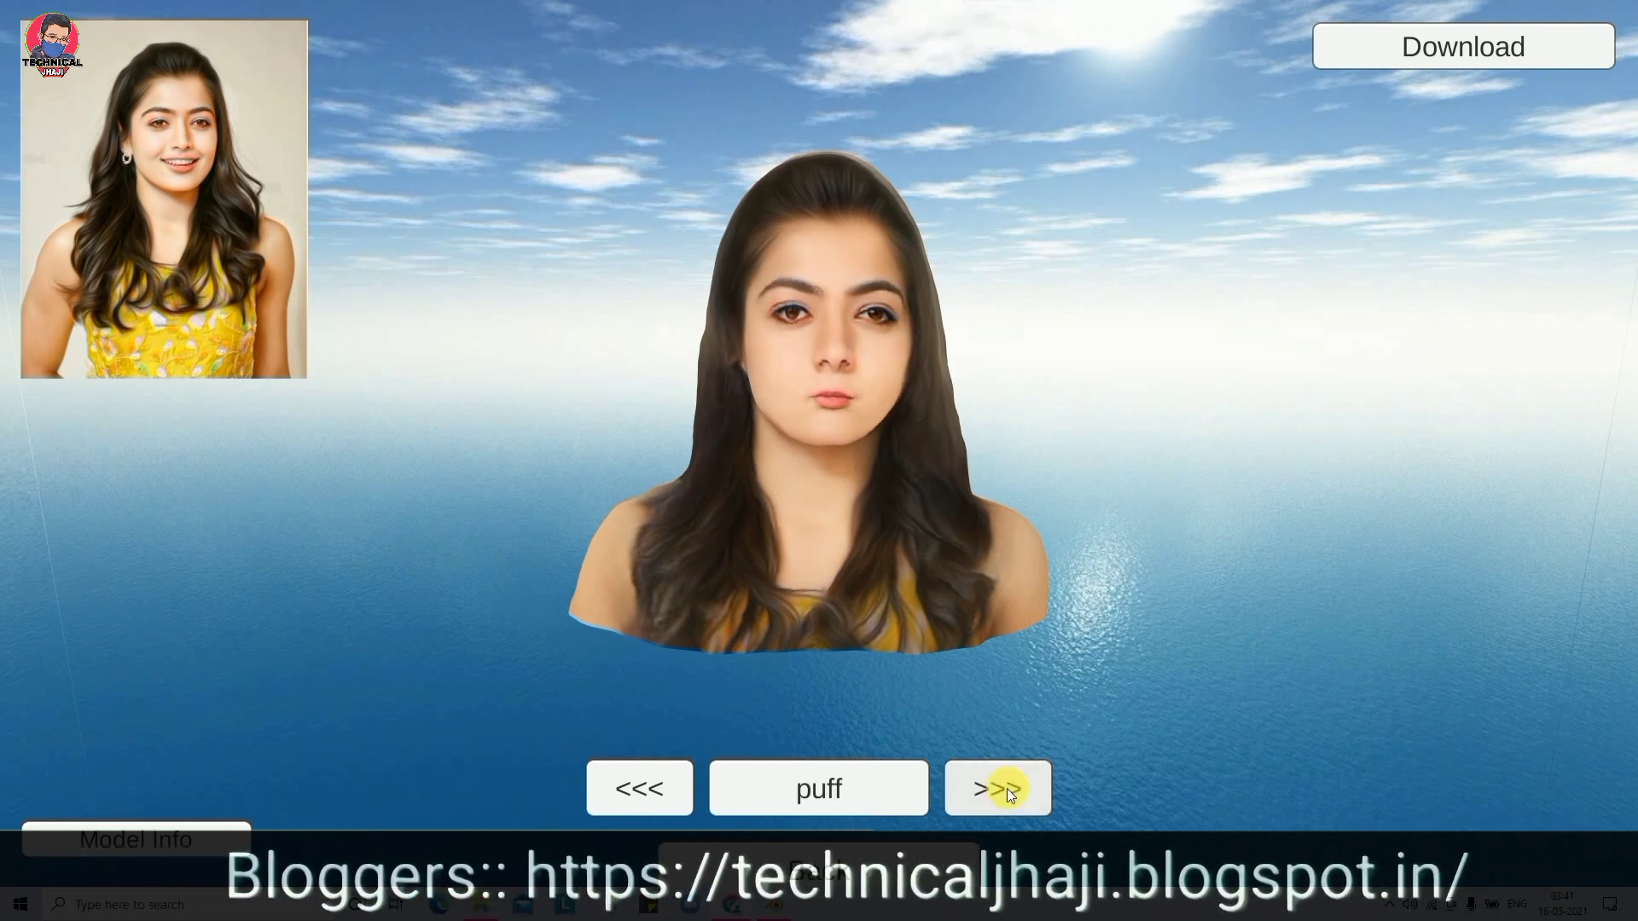
{"action": "left_click", "coordinate": [1007, 789]}
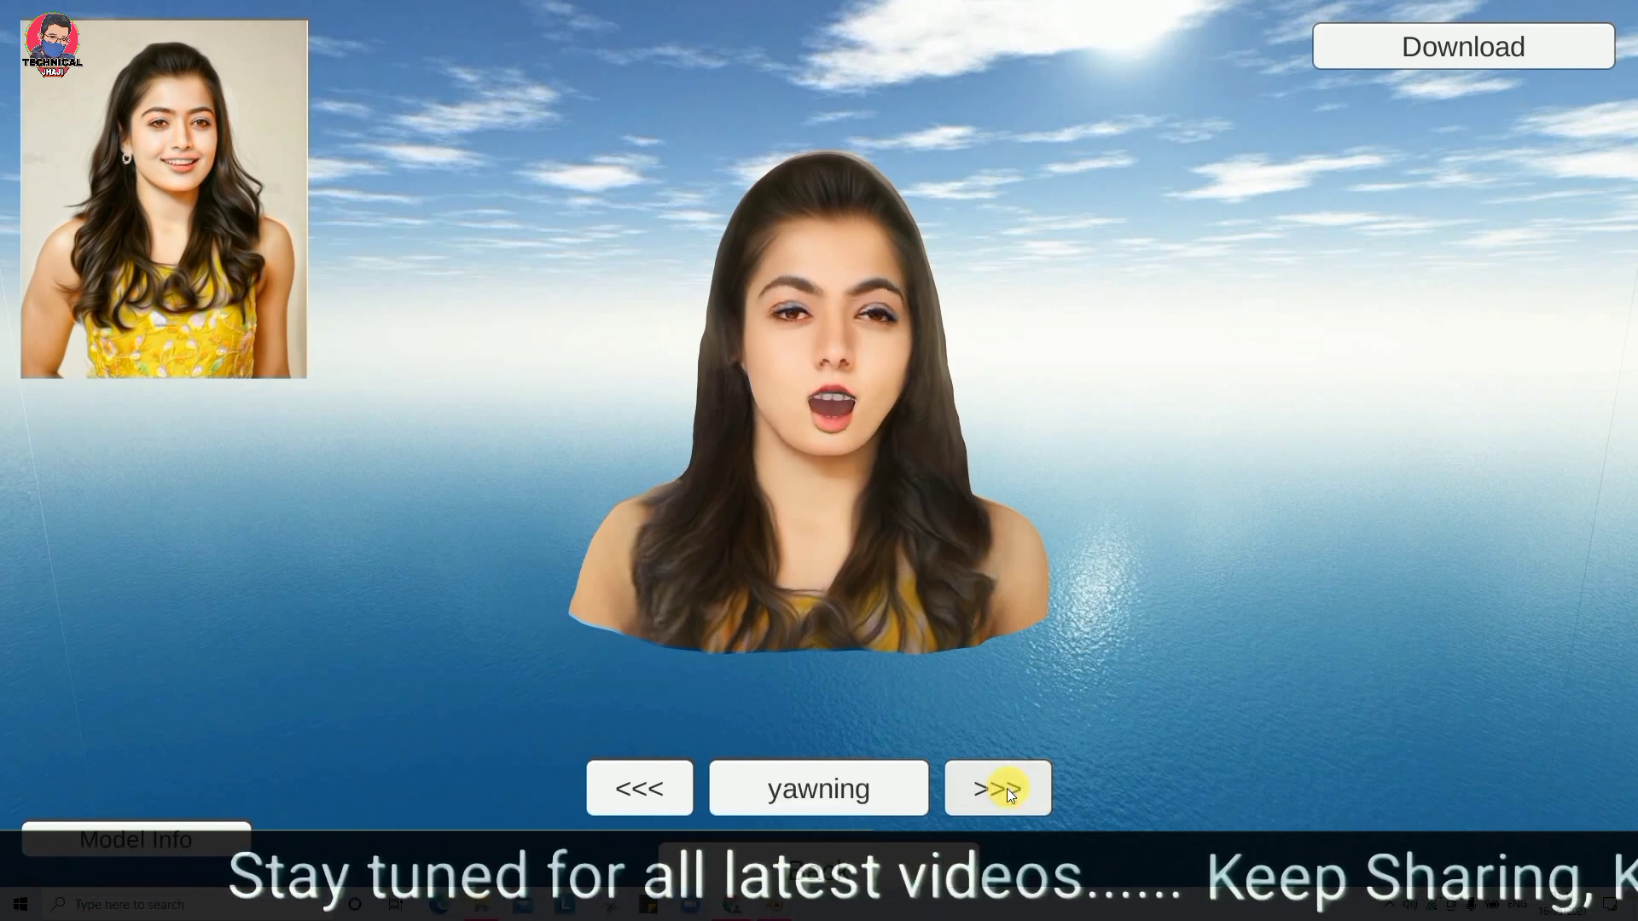
{"action": "left_click", "coordinate": [1008, 788]}
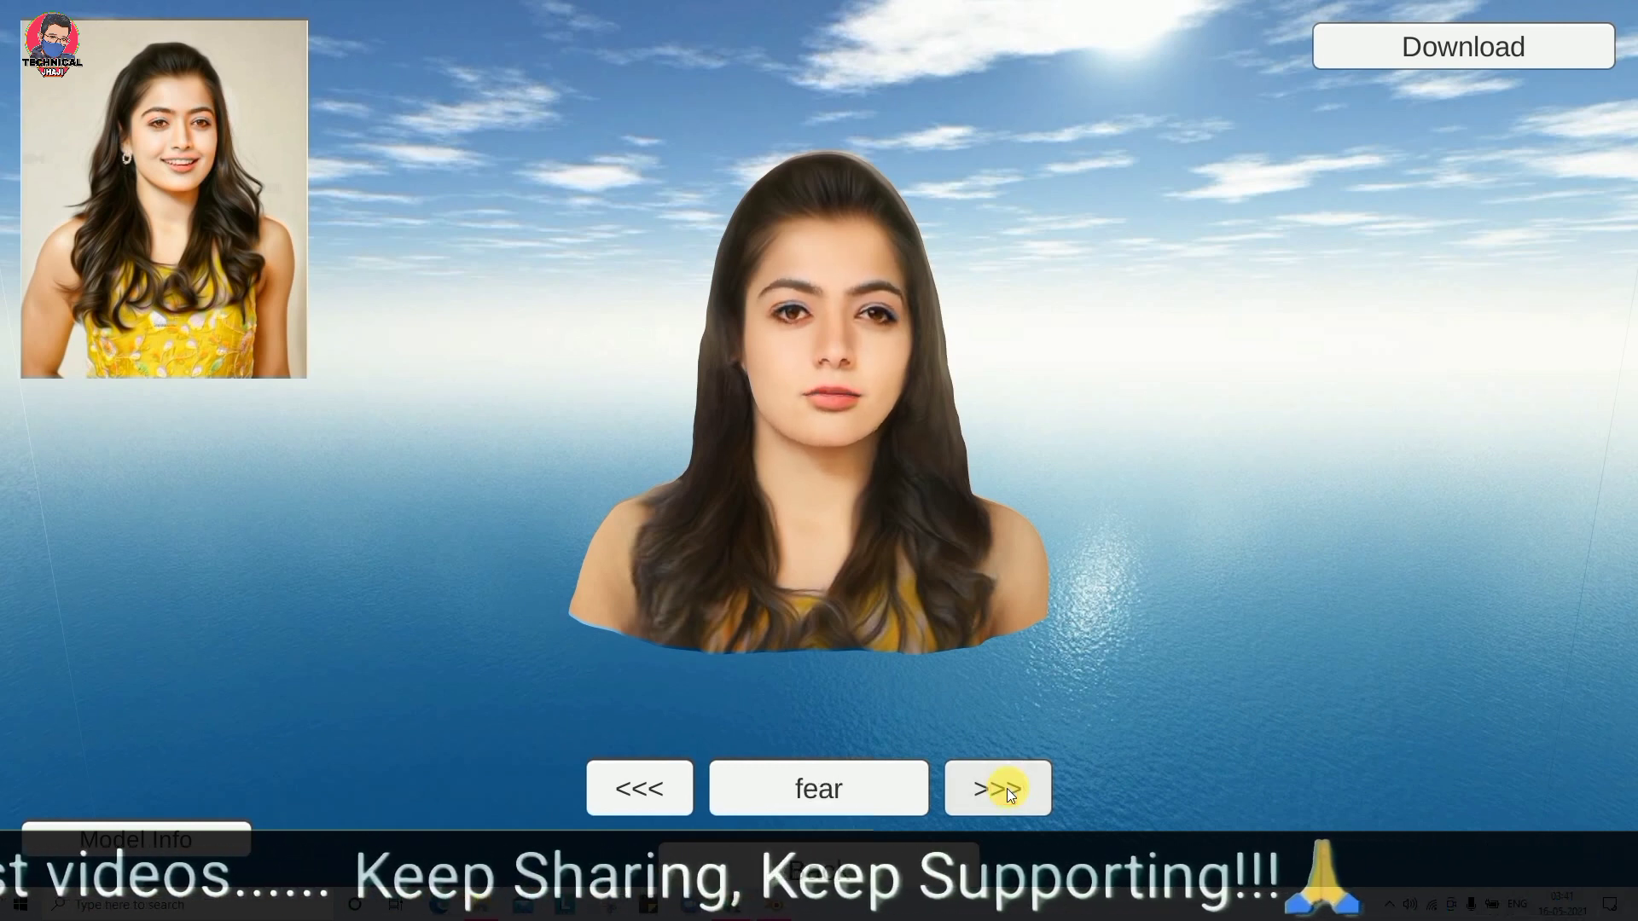
{"action": "left_click", "coordinate": [1007, 788]}
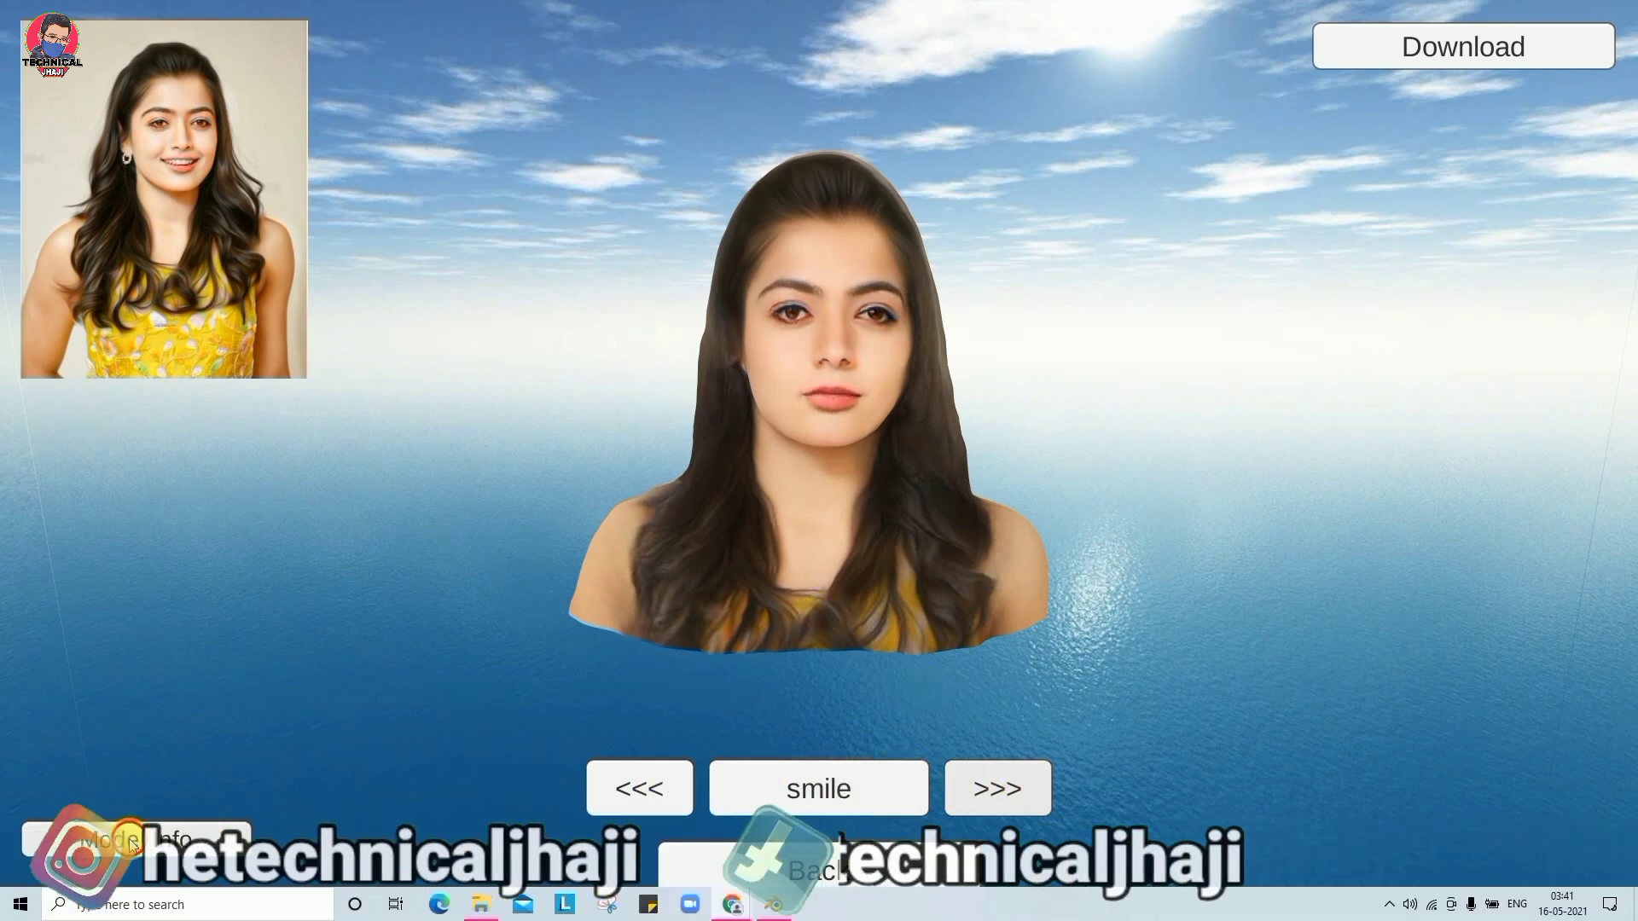
{"action": "left_click", "coordinate": [132, 841]}
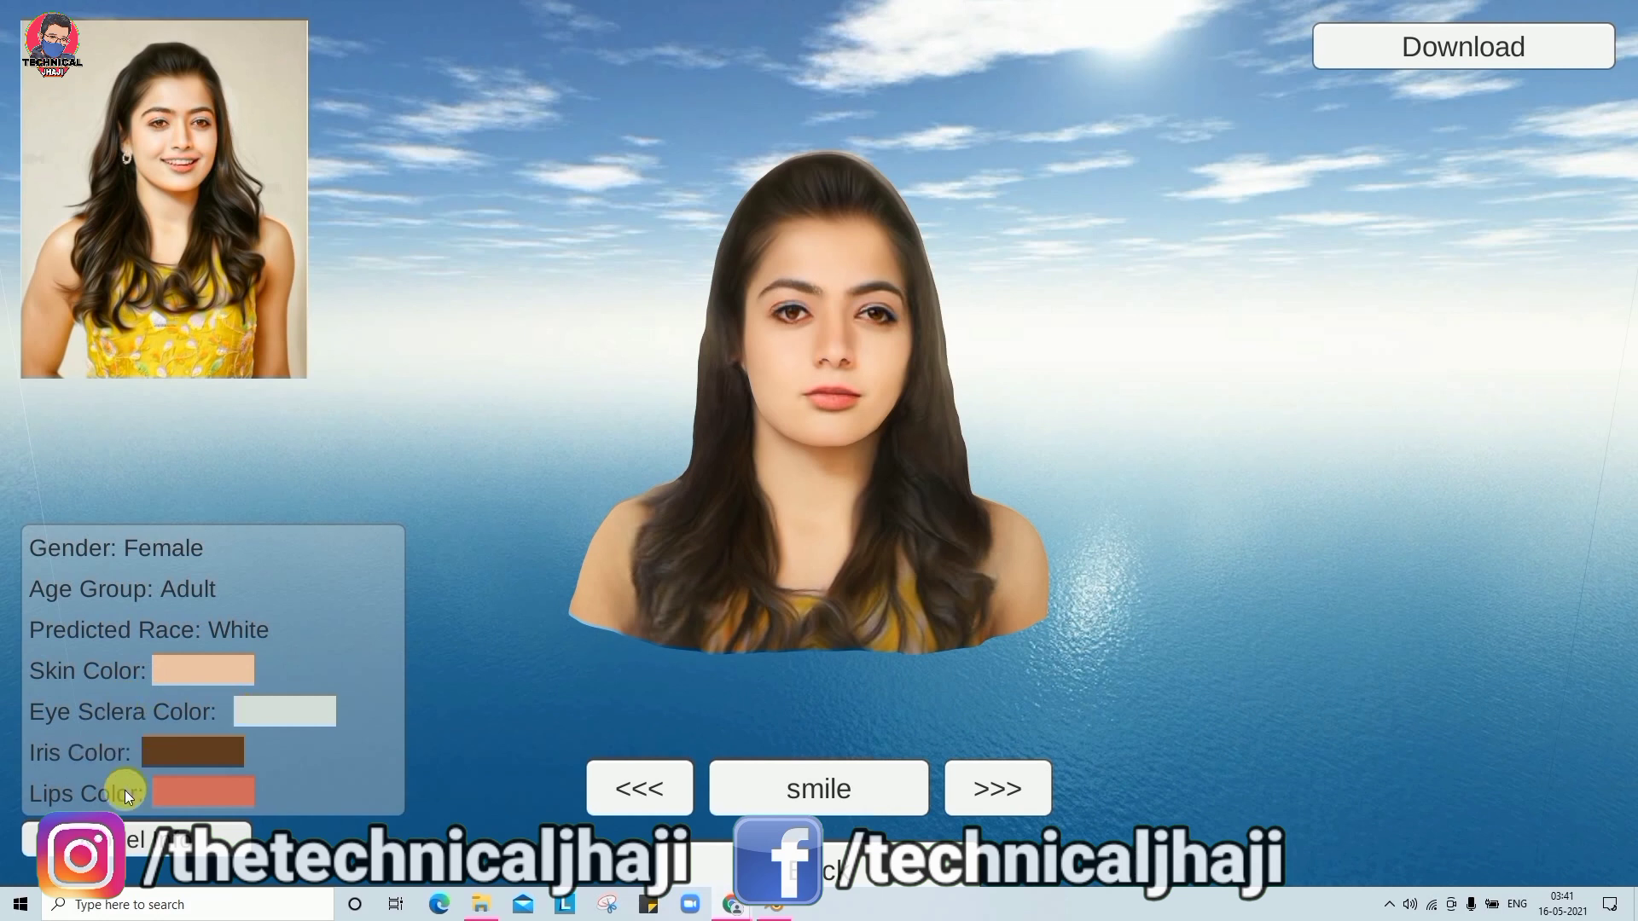
Close the Model Info panel and download the generated avatar model.
{"action": "left_click", "coordinate": [132, 841]}
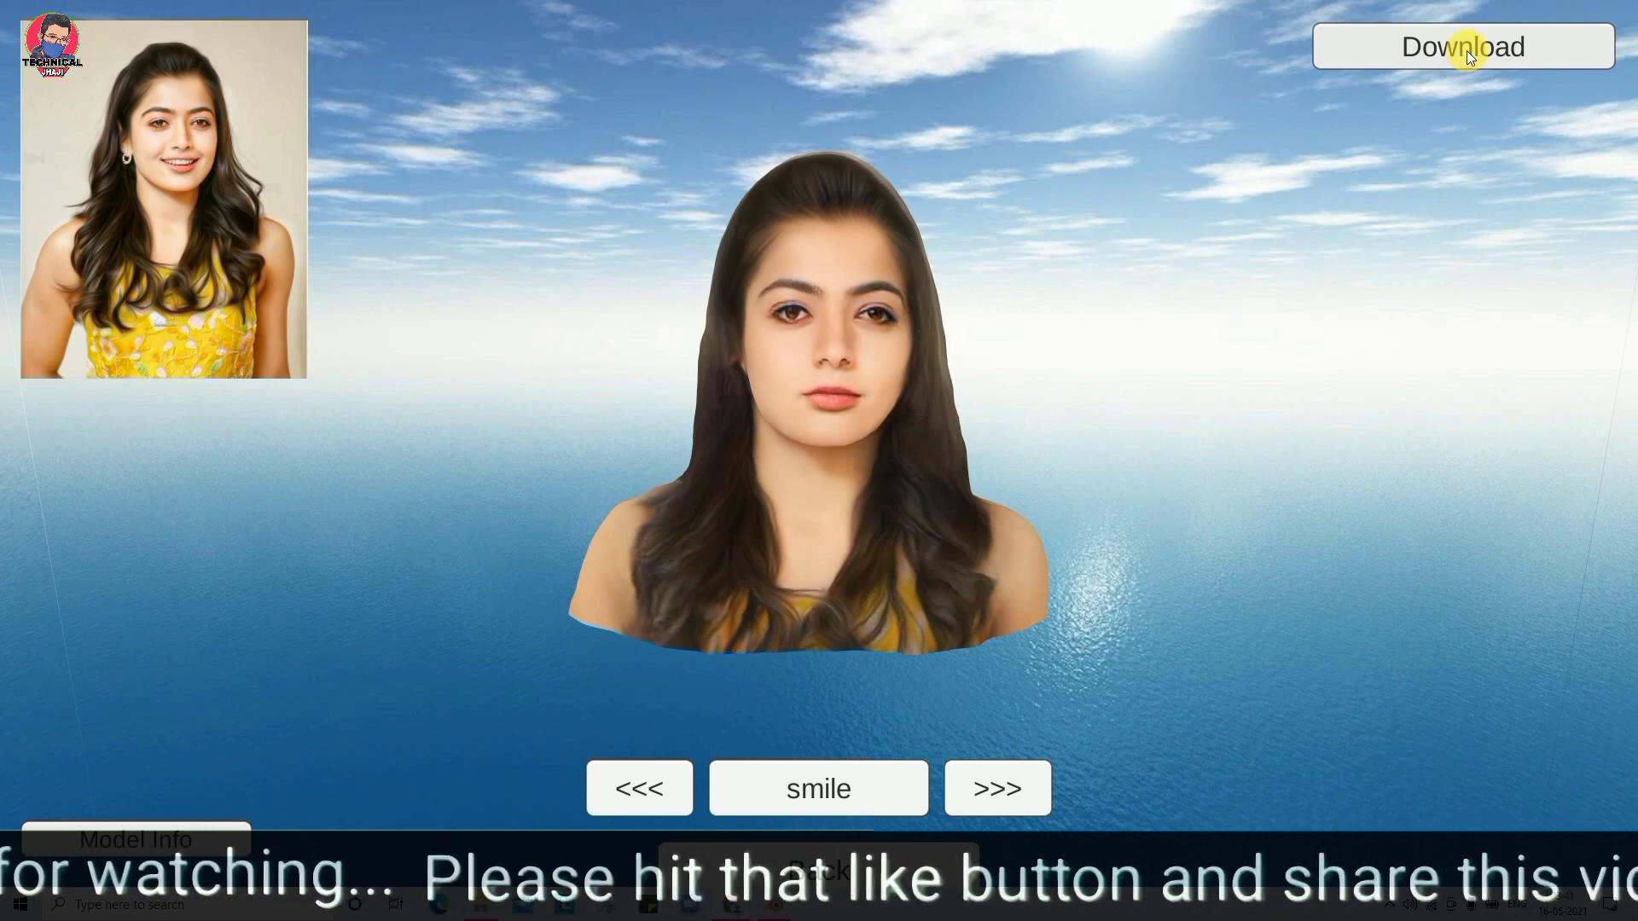
{"action": "left_click", "coordinate": [1466, 50]}
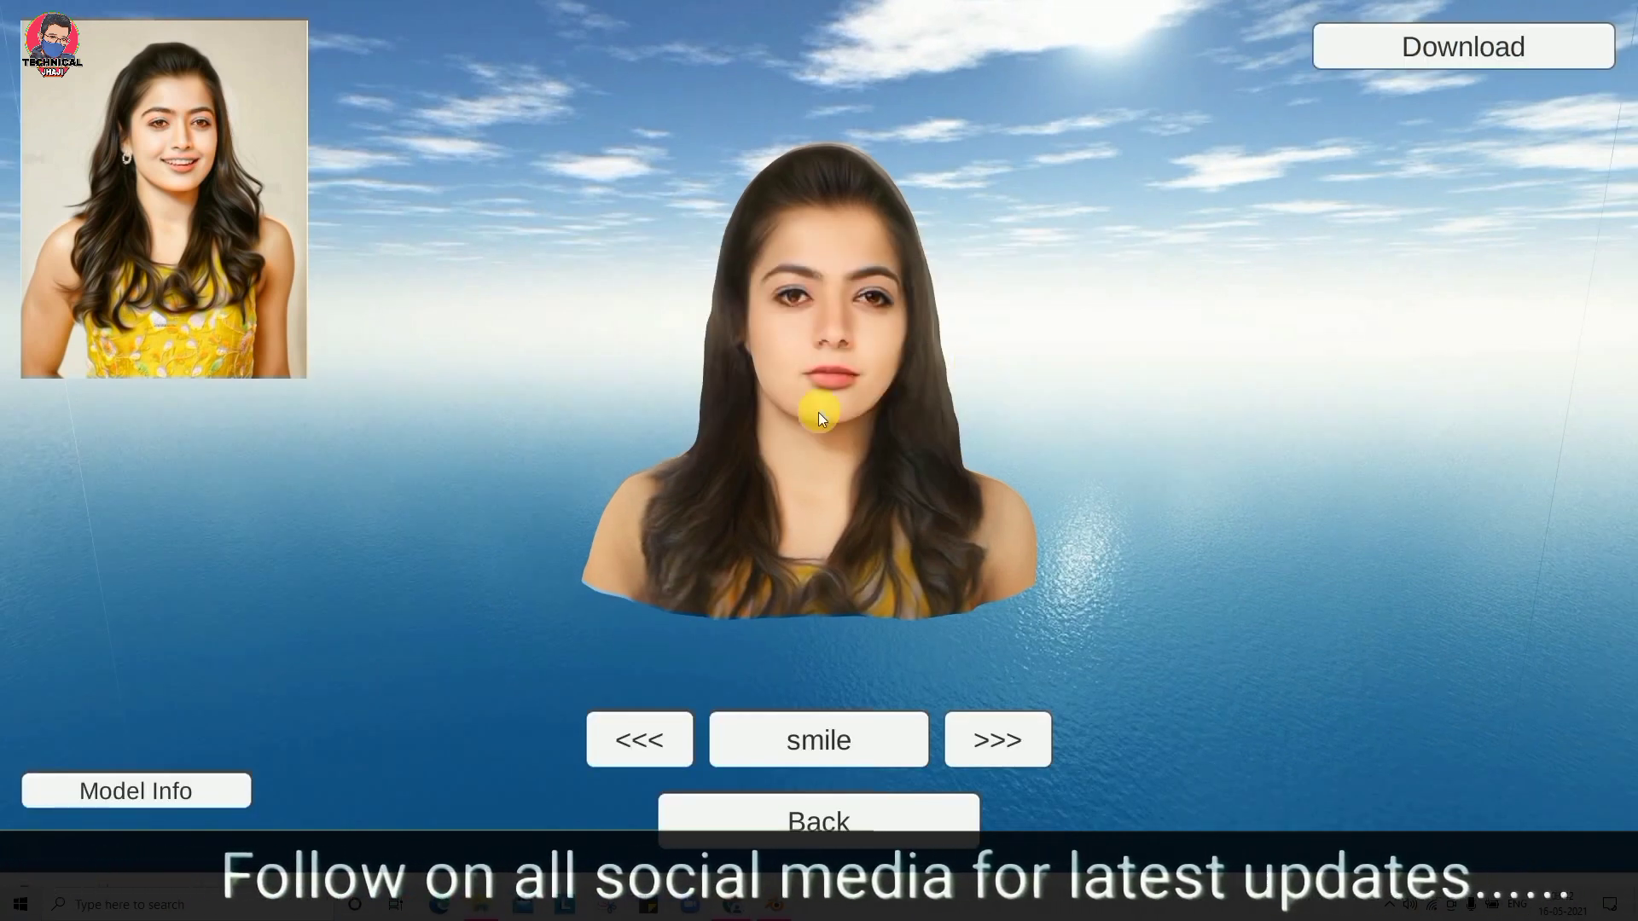
{"action": "left_click", "coordinate": [860, 822]}
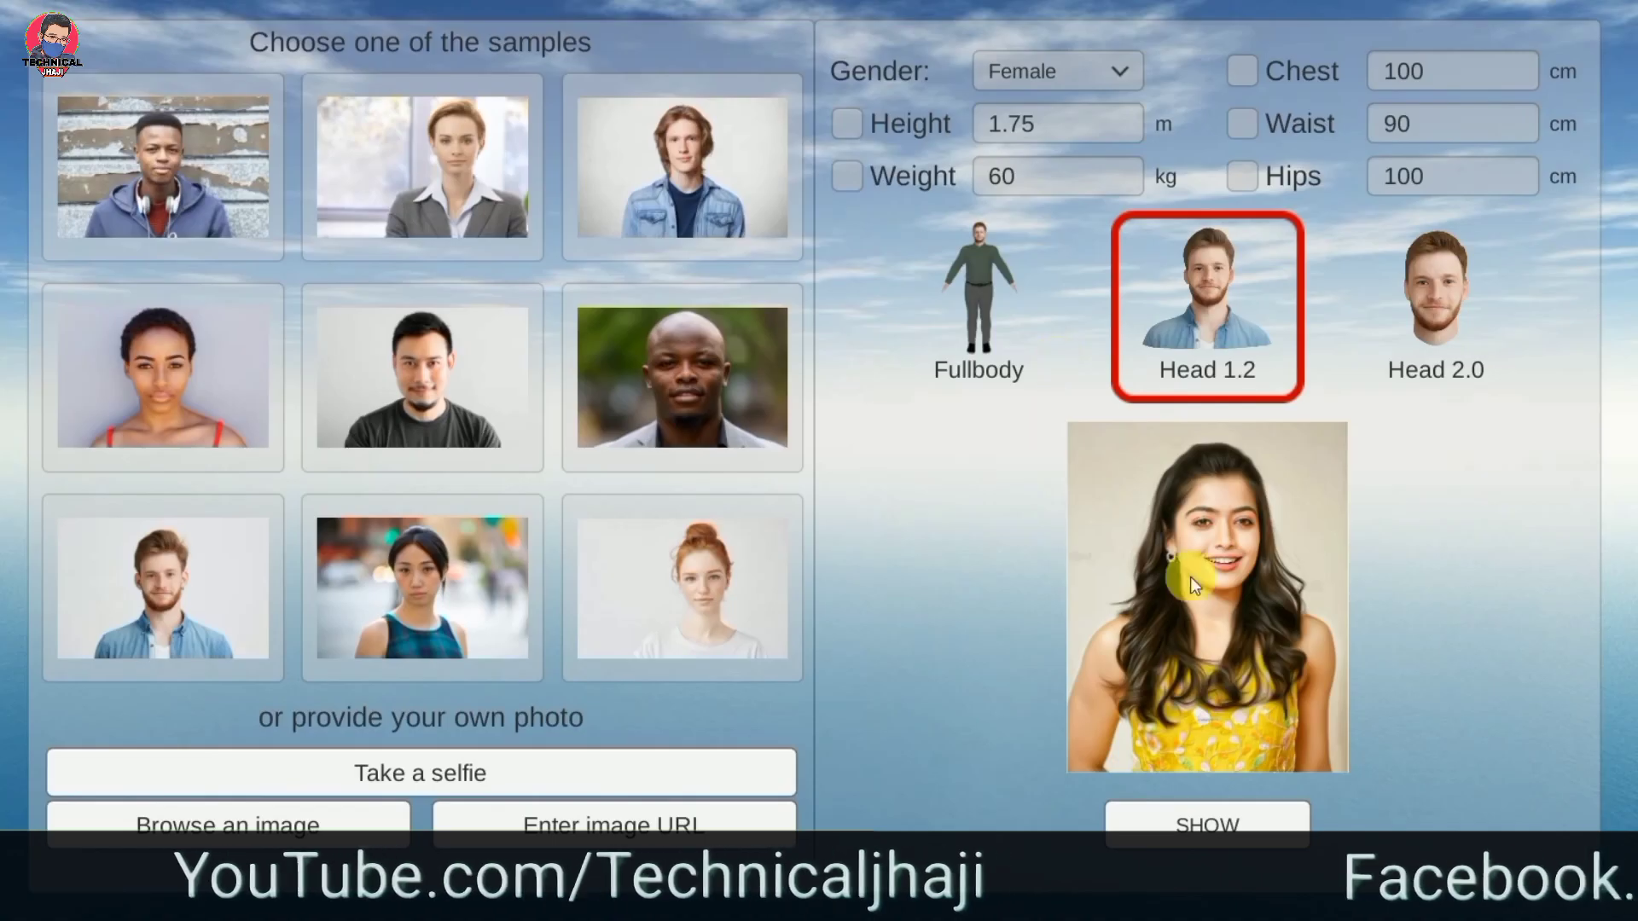
Switch the avatar type to Head 2.0 and generate a new avatar from the portrait.
{"action": "left_click", "coordinate": [1425, 312]}
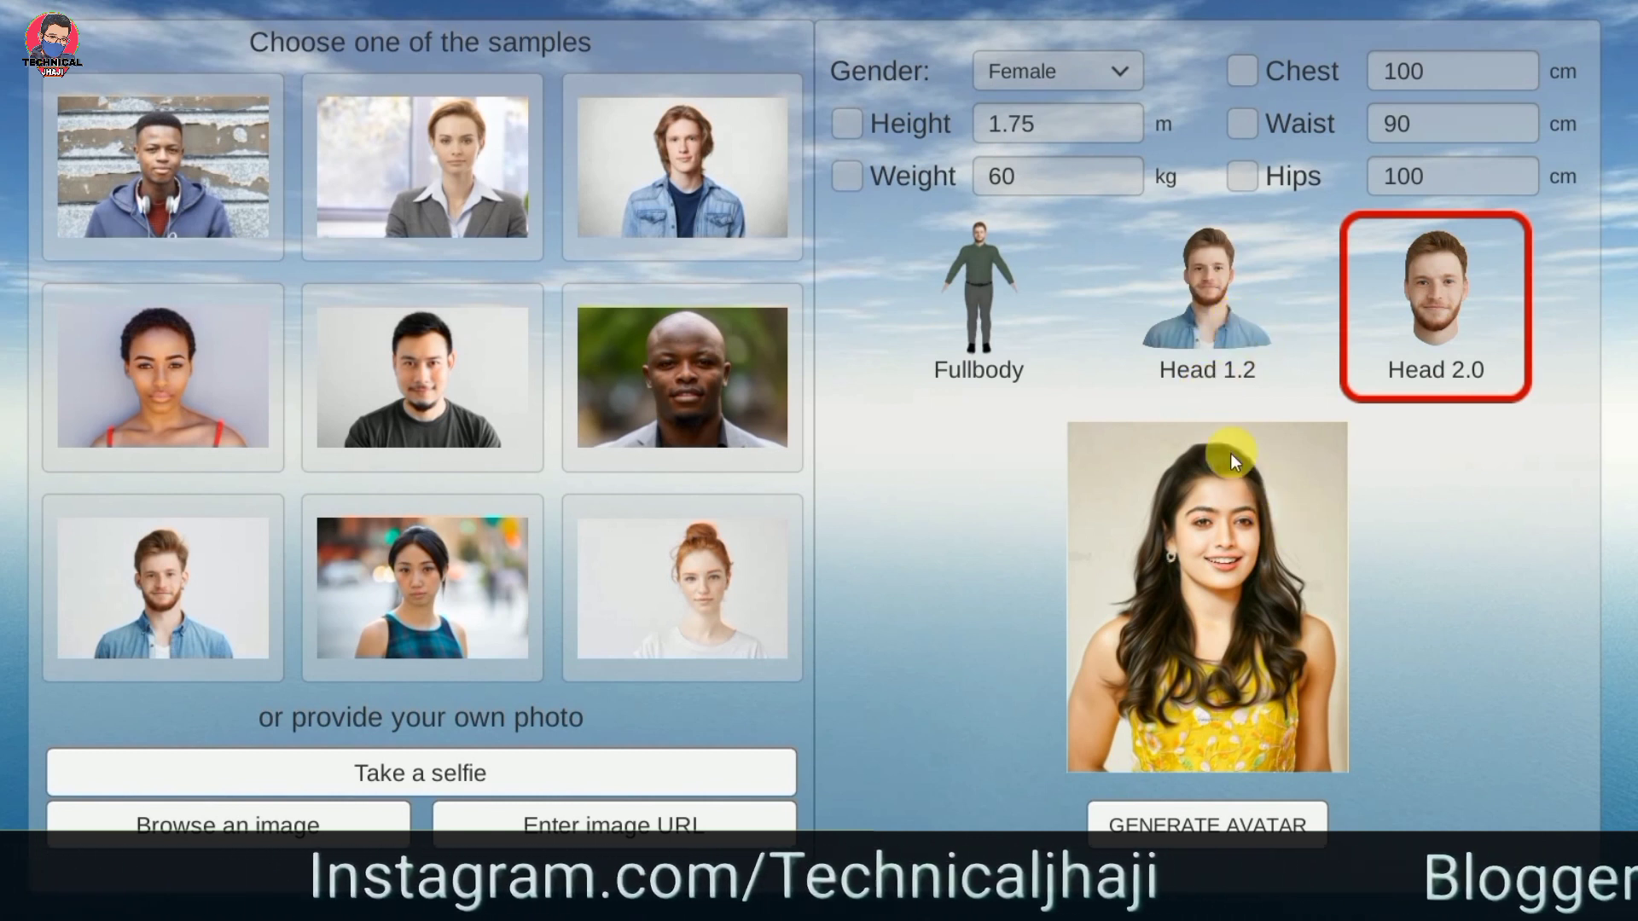
{"action": "left_click", "coordinate": [1249, 827]}
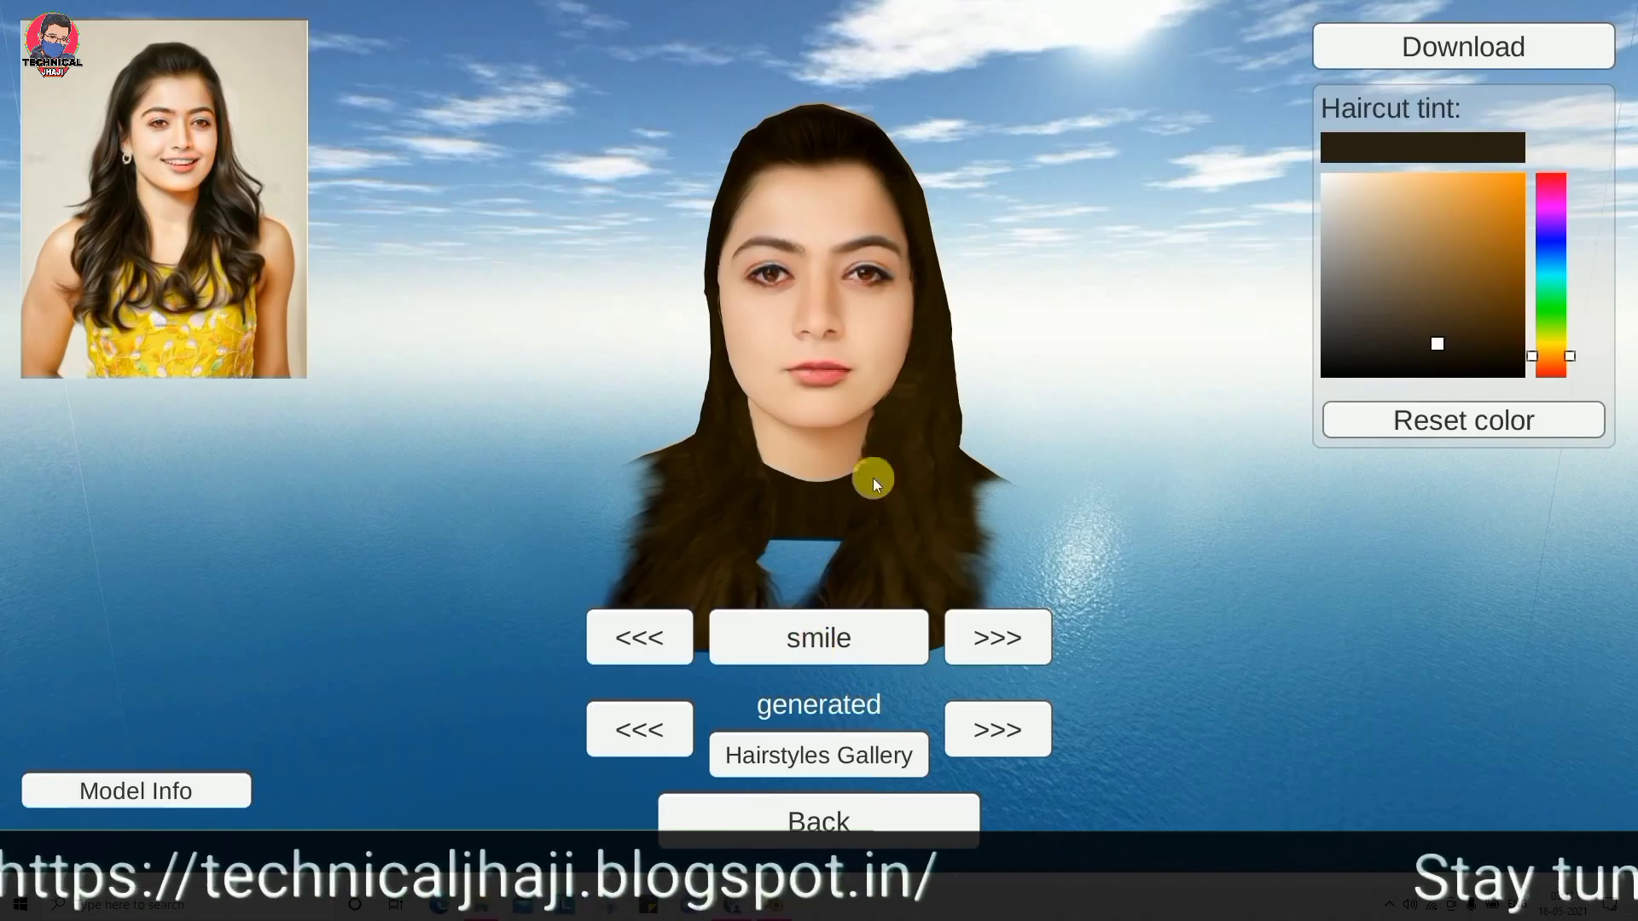
Rotate the Head 2.0 avatar to inspect its profile and back.
{"action": "mouse_move", "coordinate": [832, 409]}
{"action": "left_mouse_down"}
{"action": "mouse_move", "coordinate": [661, 411]}
{"action": "mouse_move", "coordinate": [927, 386]}
{"action": "mouse_move", "coordinate": [1004, 339]}
{"action": "mouse_move", "coordinate": [894, 368]}
{"action": "mouse_move", "coordinate": [946, 357]}
{"action": "left_mouse_up"}
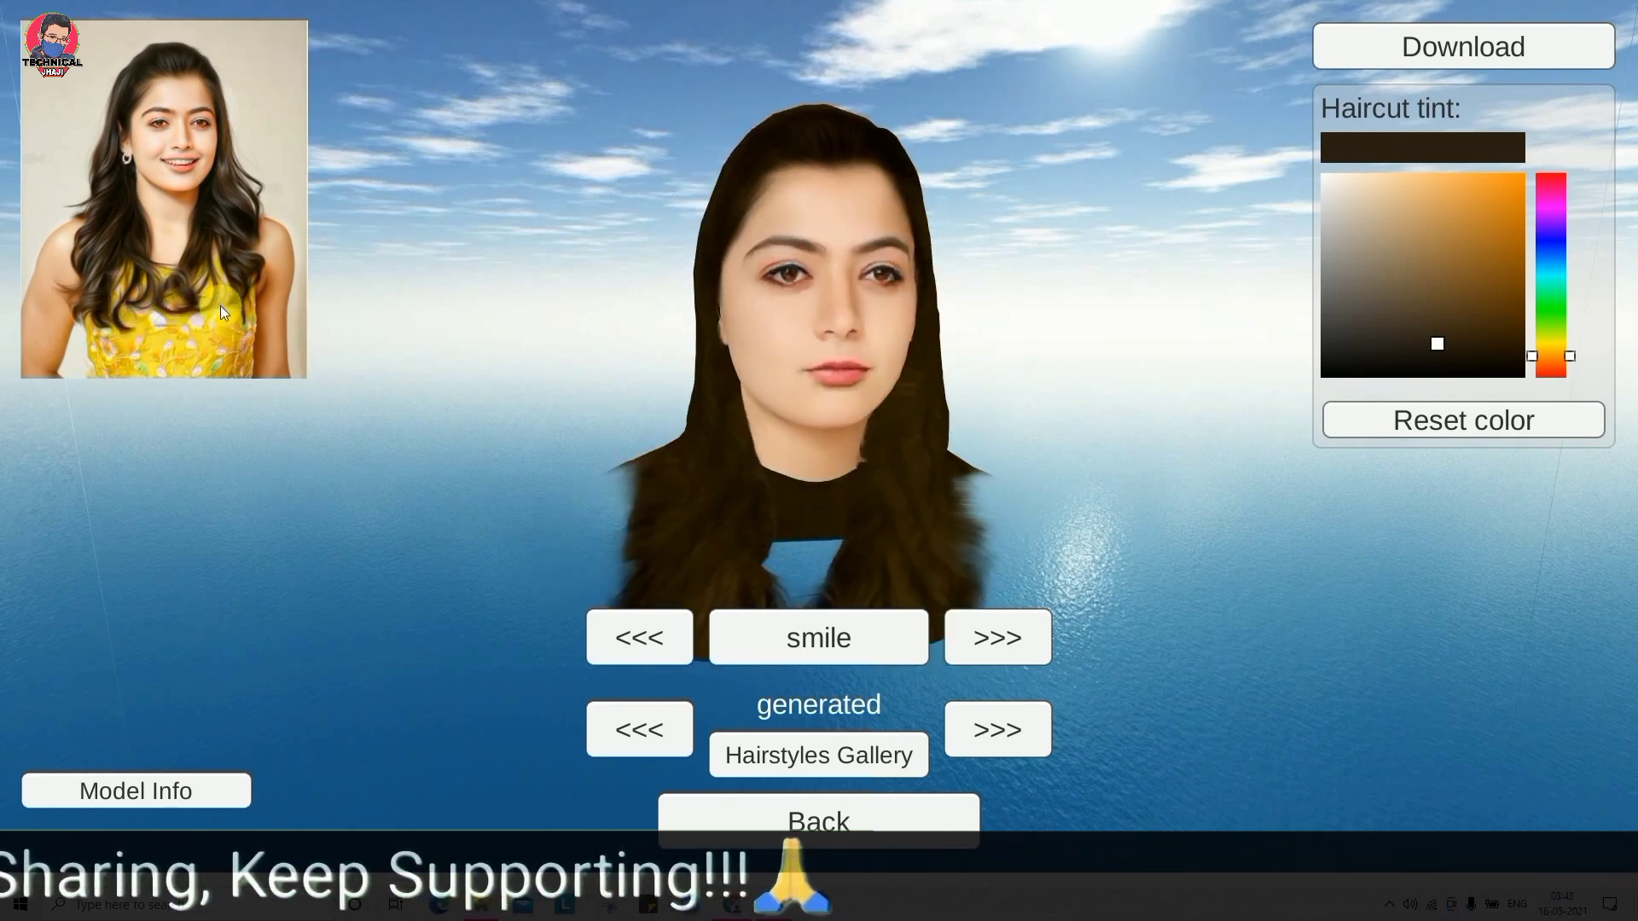
{"action": "mouse_move", "coordinate": [895, 395]}
{"action": "left_mouse_down"}
{"action": "mouse_move", "coordinate": [656, 398]}
{"action": "mouse_move", "coordinate": [1104, 439]}
{"action": "mouse_move", "coordinate": [868, 501]}
{"action": "mouse_move", "coordinate": [891, 490]}
{"action": "left_mouse_up"}
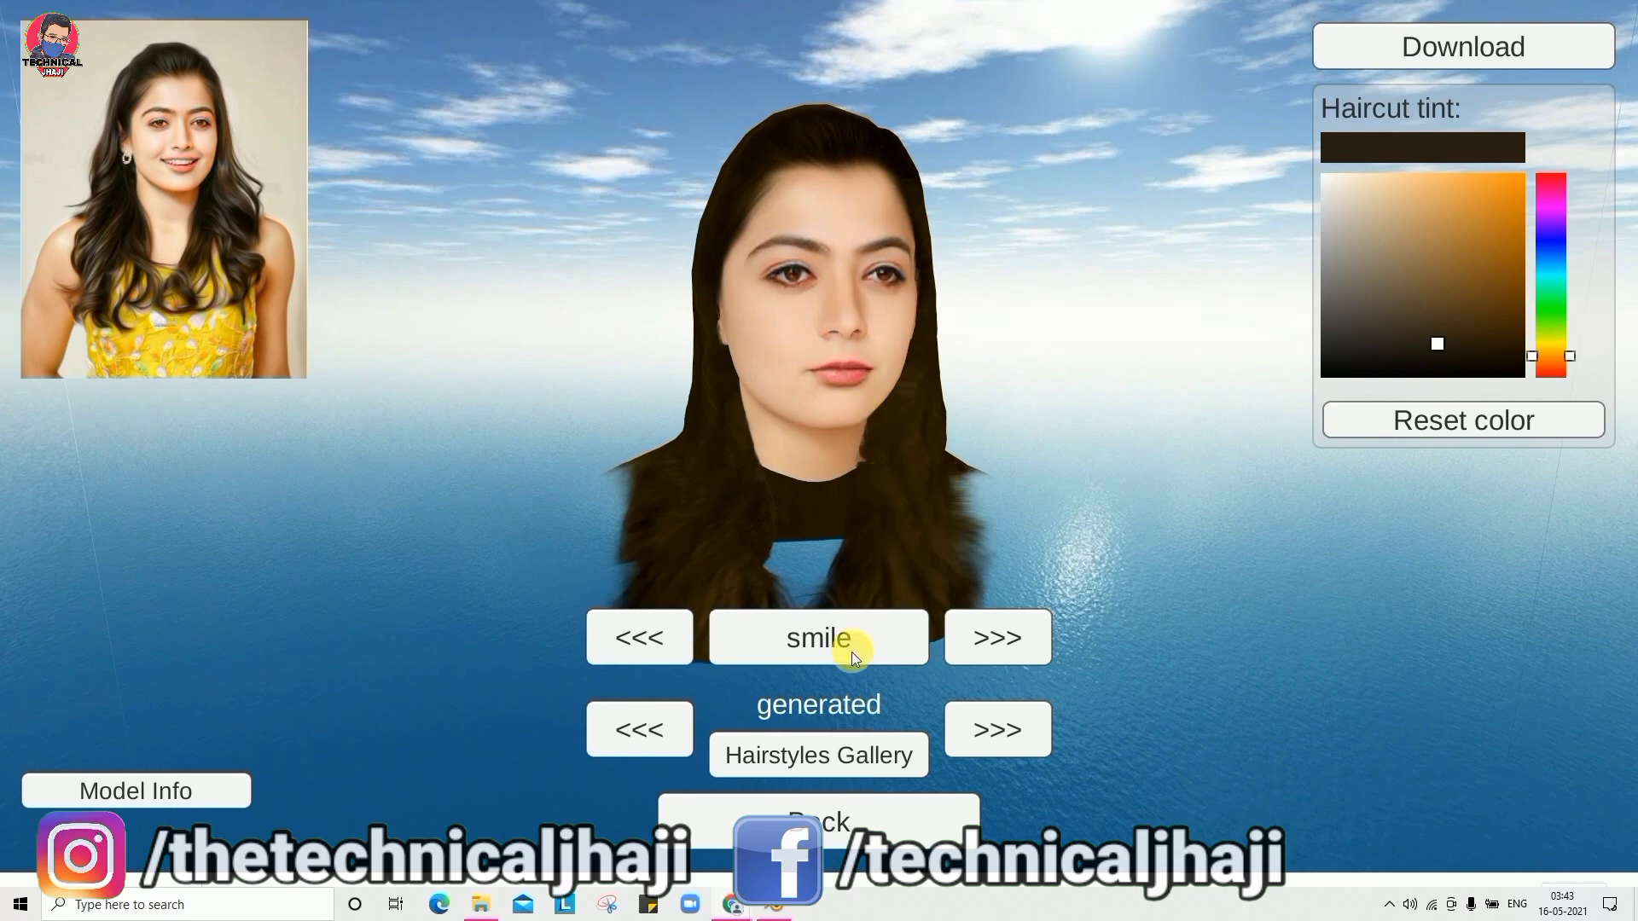
Browse the Hairstyles Gallery and apply the base/long_wavy haircut to the avatar.
{"action": "left_click", "coordinate": [834, 759]}
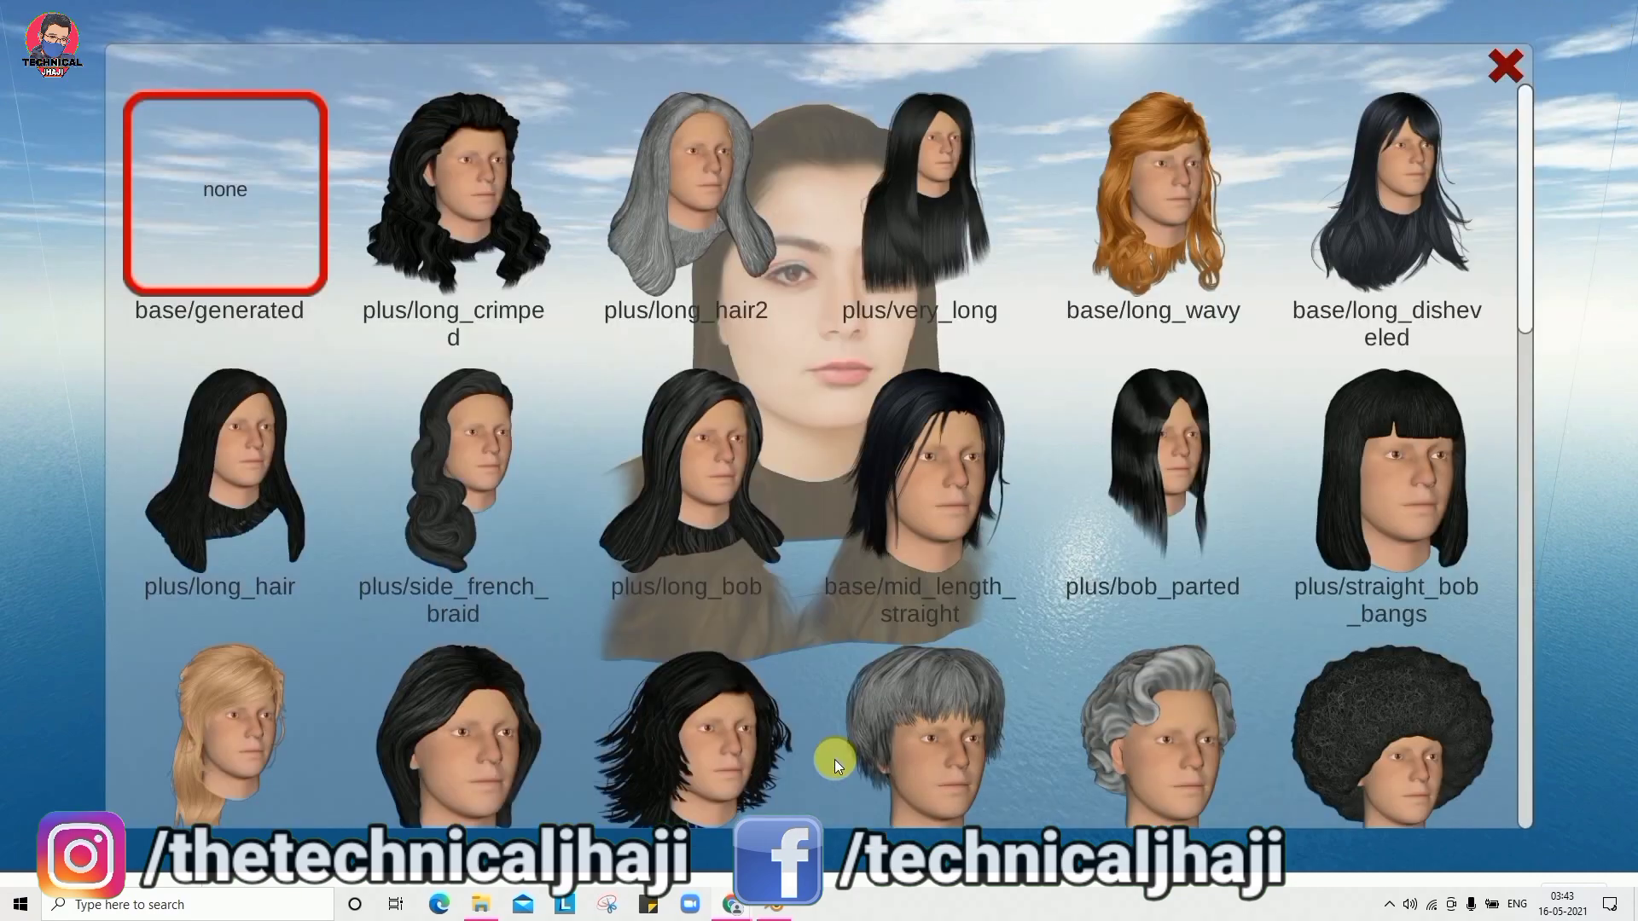
{"action": "scroll", "coordinate": [996, 538], "scroll_direction": "down", "scroll_amount": 3}
{"action": "scroll", "coordinate": [997, 538], "scroll_direction": "down", "scroll_amount": 1}
{"action": "scroll", "coordinate": [1000, 540], "scroll_direction": "down", "scroll_amount": 2}
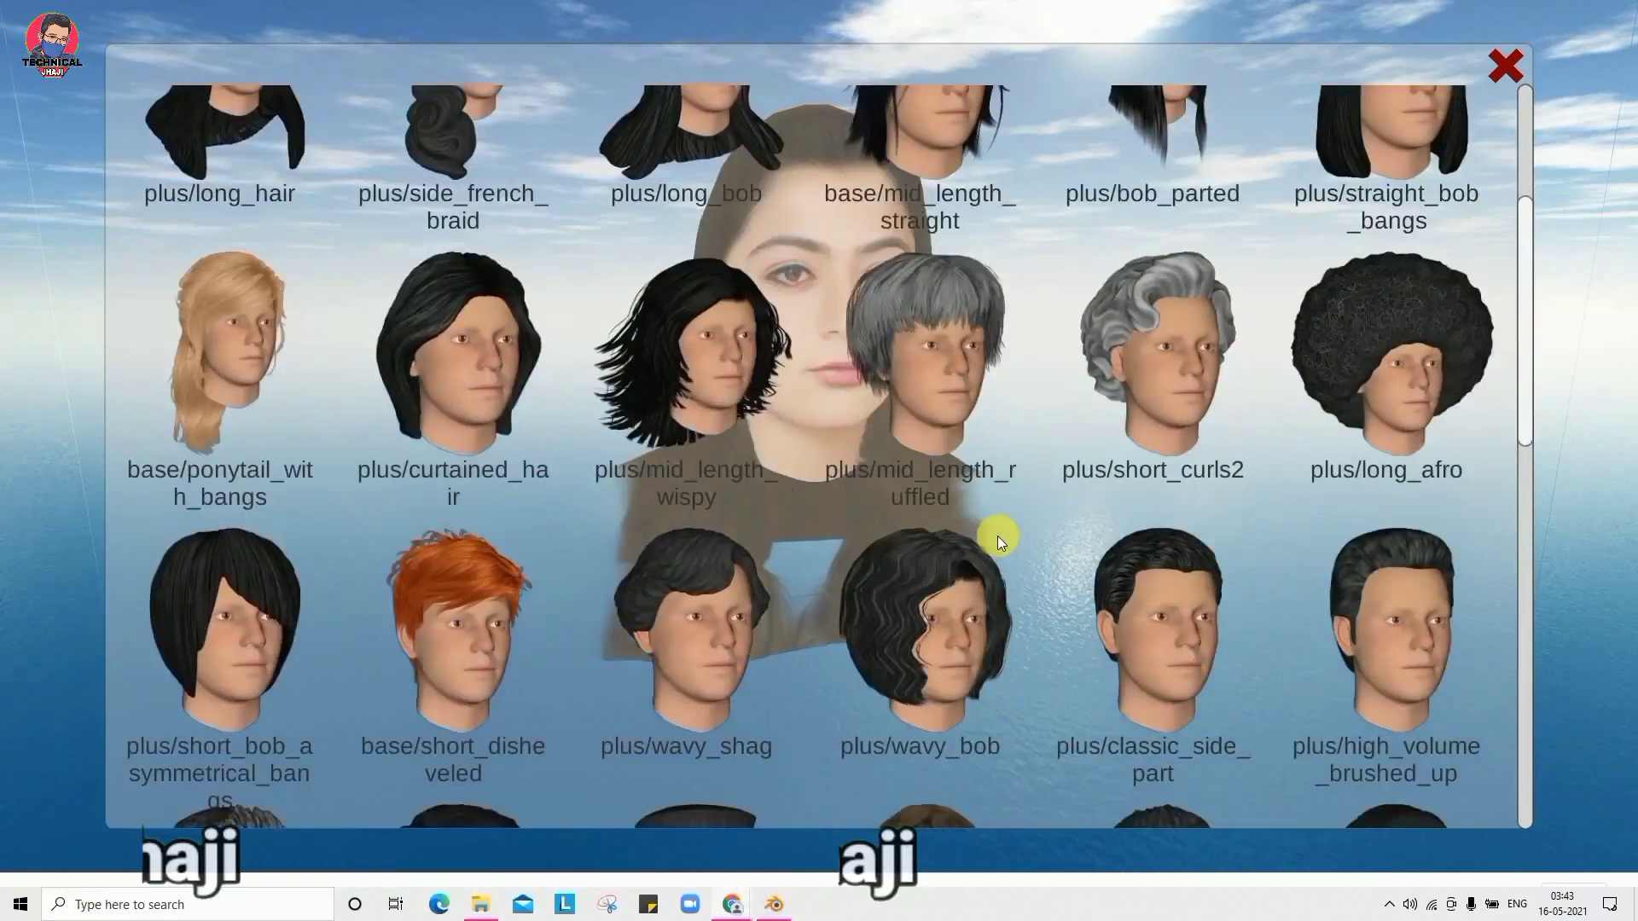
{"action": "scroll", "coordinate": [1000, 541], "scroll_direction": "down", "scroll_amount": 4}
{"action": "scroll", "coordinate": [999, 541], "scroll_direction": "down", "scroll_amount": 5}
{"action": "scroll", "coordinate": [1000, 542], "scroll_direction": "down", "scroll_amount": 3}
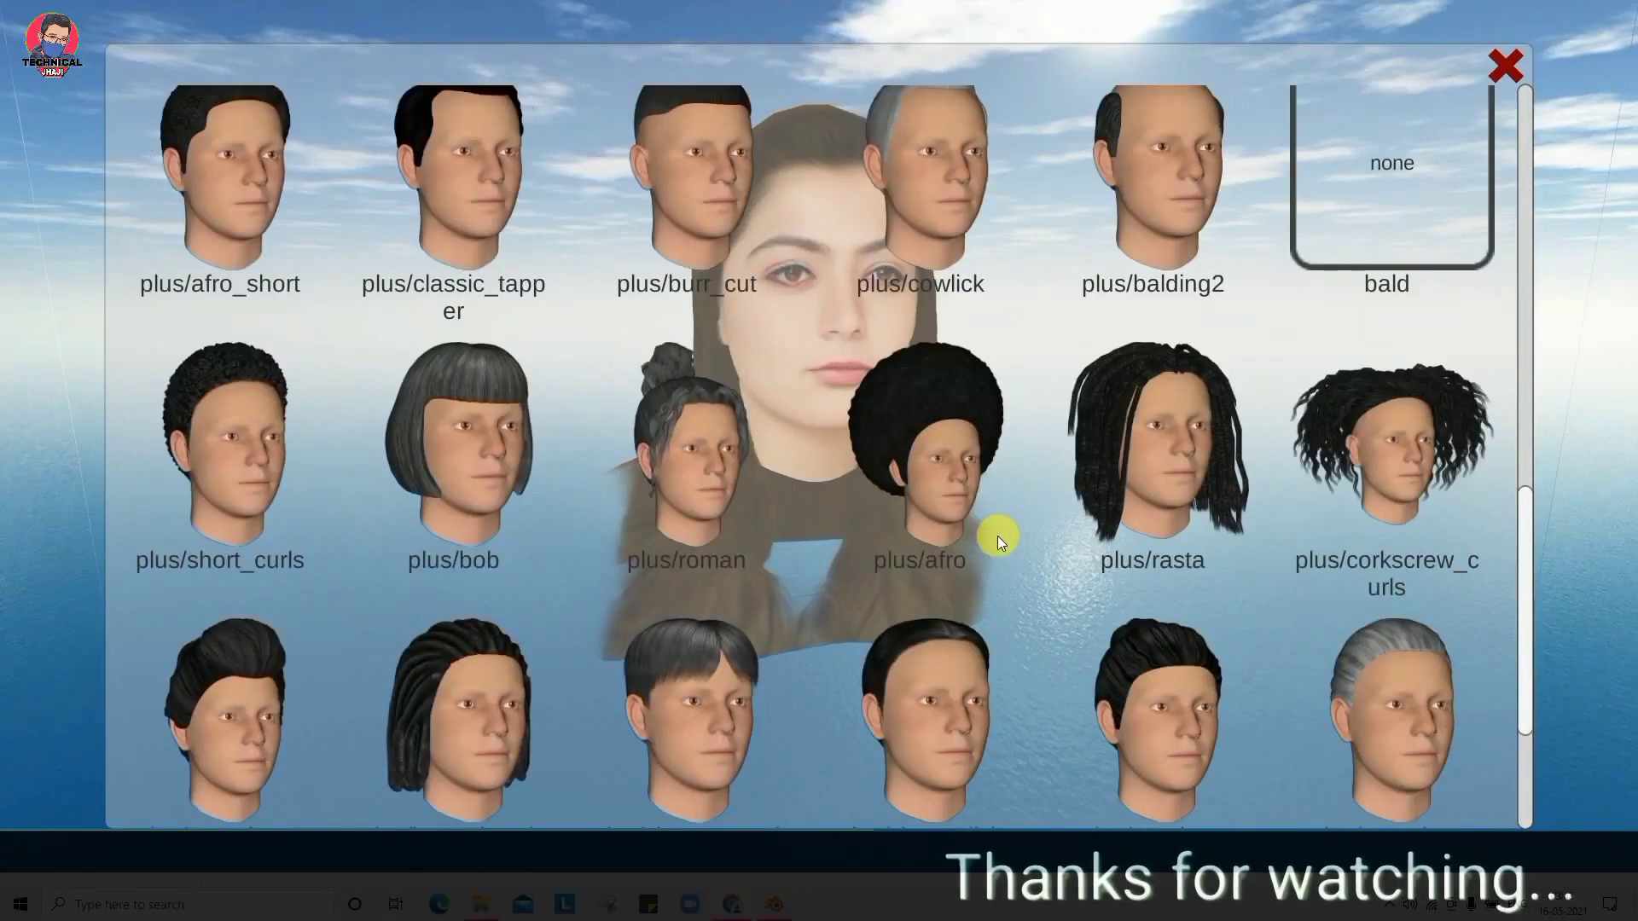
{"action": "scroll", "coordinate": [1000, 540], "scroll_direction": "down", "scroll_amount": 4}
{"action": "scroll", "coordinate": [1000, 539], "scroll_direction": "up", "scroll_amount": 1}
{"action": "scroll", "coordinate": [1000, 539], "scroll_direction": "up", "scroll_amount": 6}
{"action": "scroll", "coordinate": [1000, 542], "scroll_direction": "up", "scroll_amount": 4}
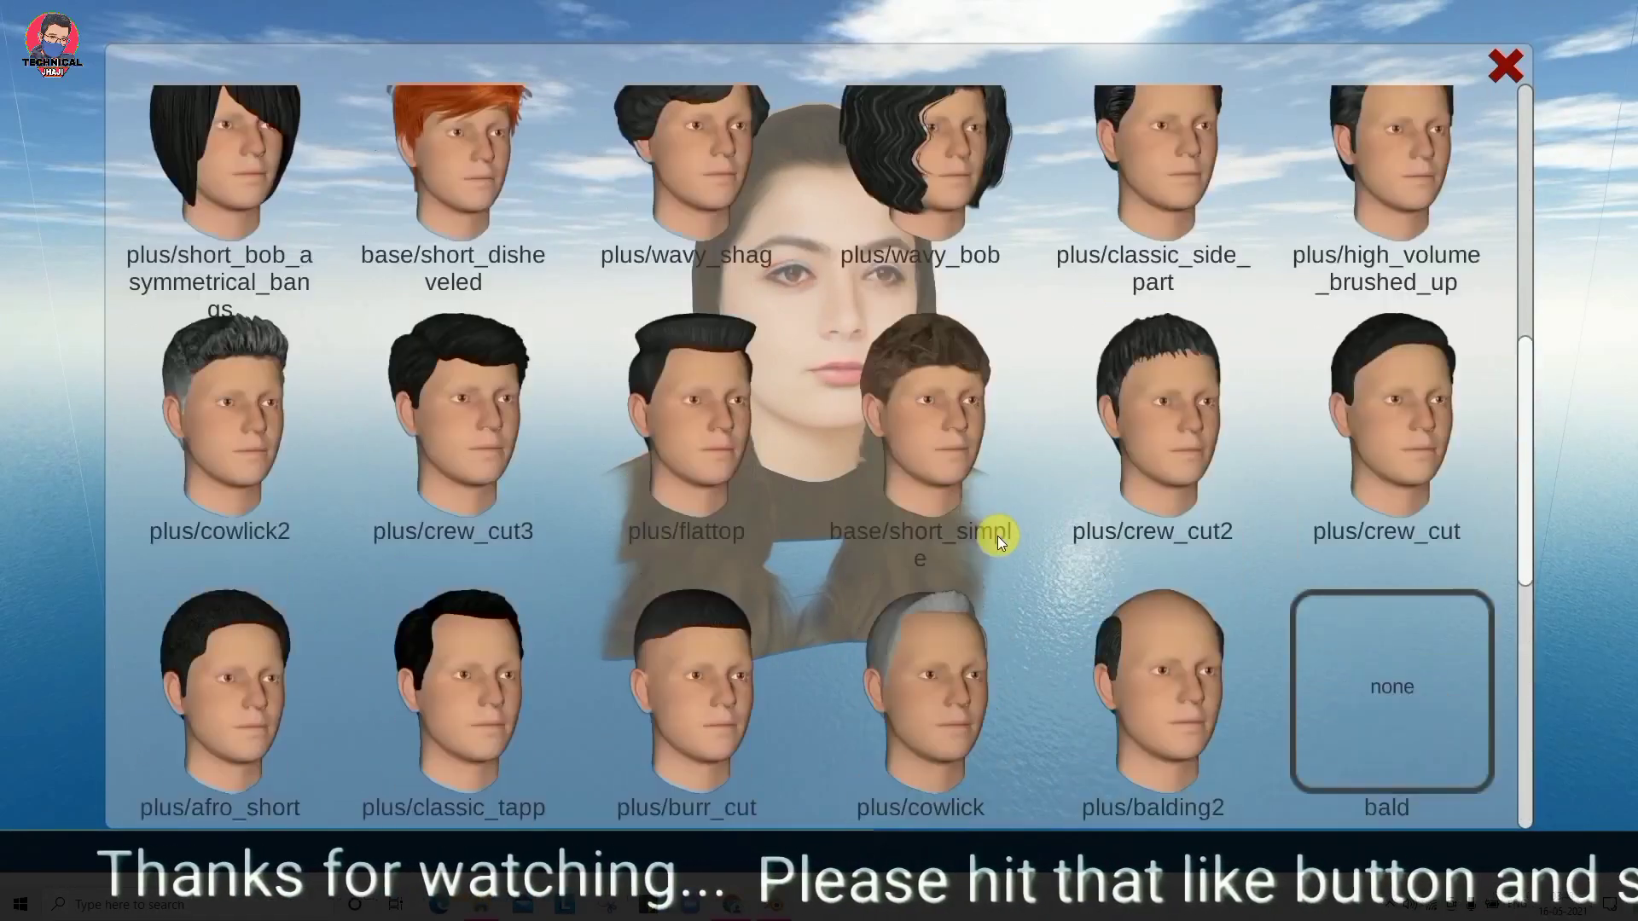
{"action": "scroll", "coordinate": [1000, 542], "scroll_direction": "up", "scroll_amount": 3}
{"action": "scroll", "coordinate": [1000, 542], "scroll_direction": "up", "scroll_amount": 6}
{"action": "scroll", "coordinate": [999, 541], "scroll_direction": "up", "scroll_amount": 4}
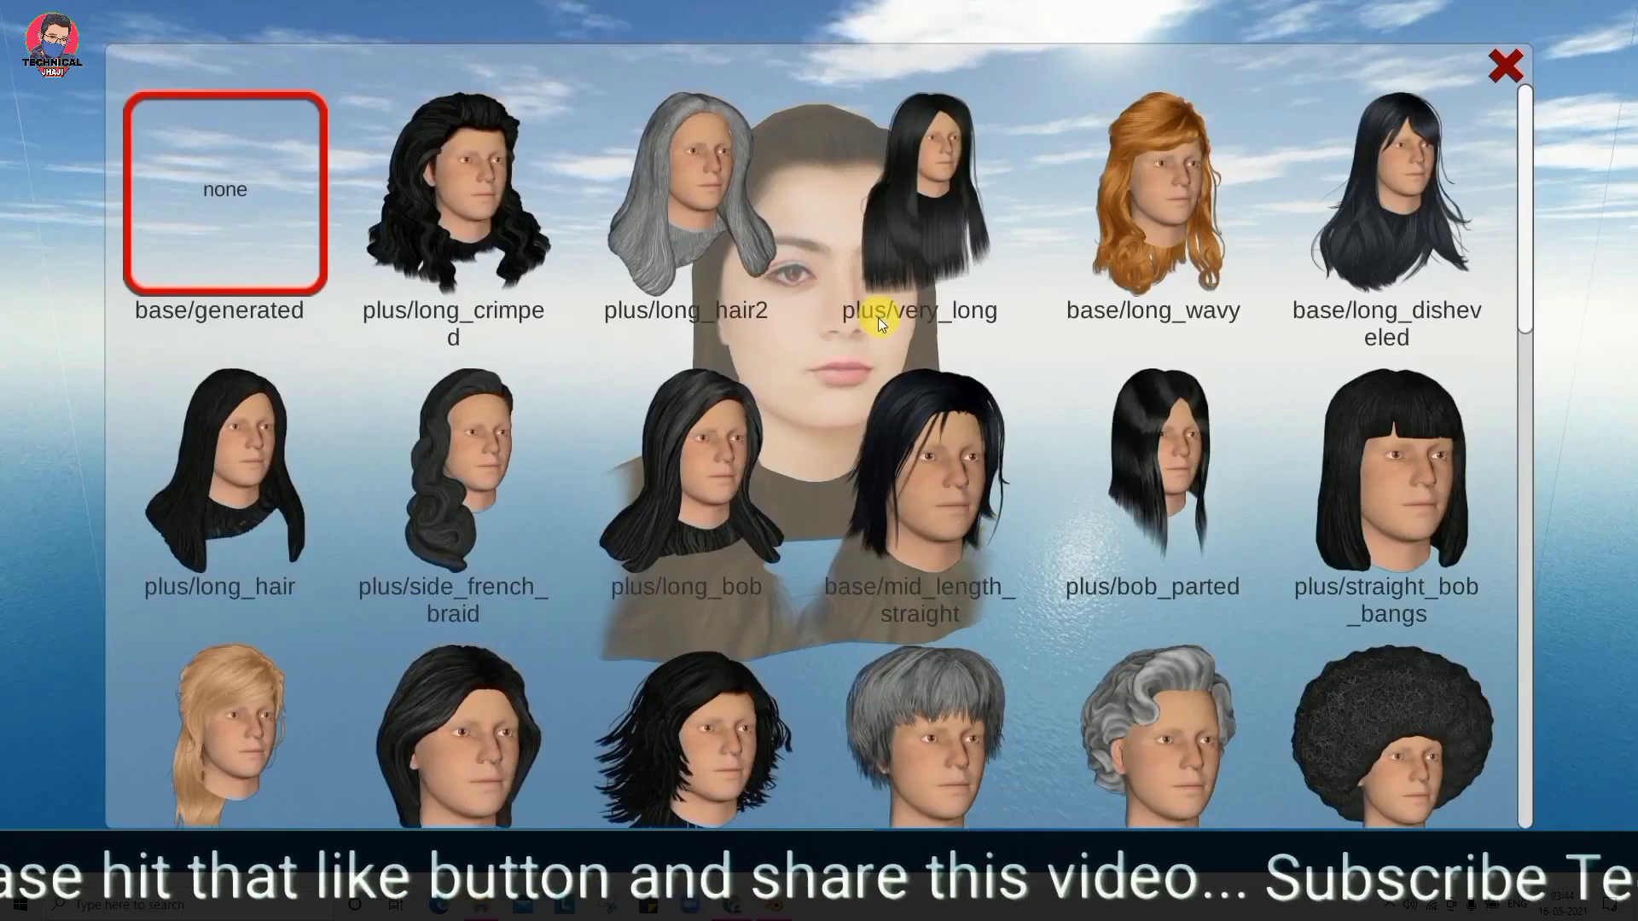
{"action": "left_click", "coordinate": [1194, 152]}
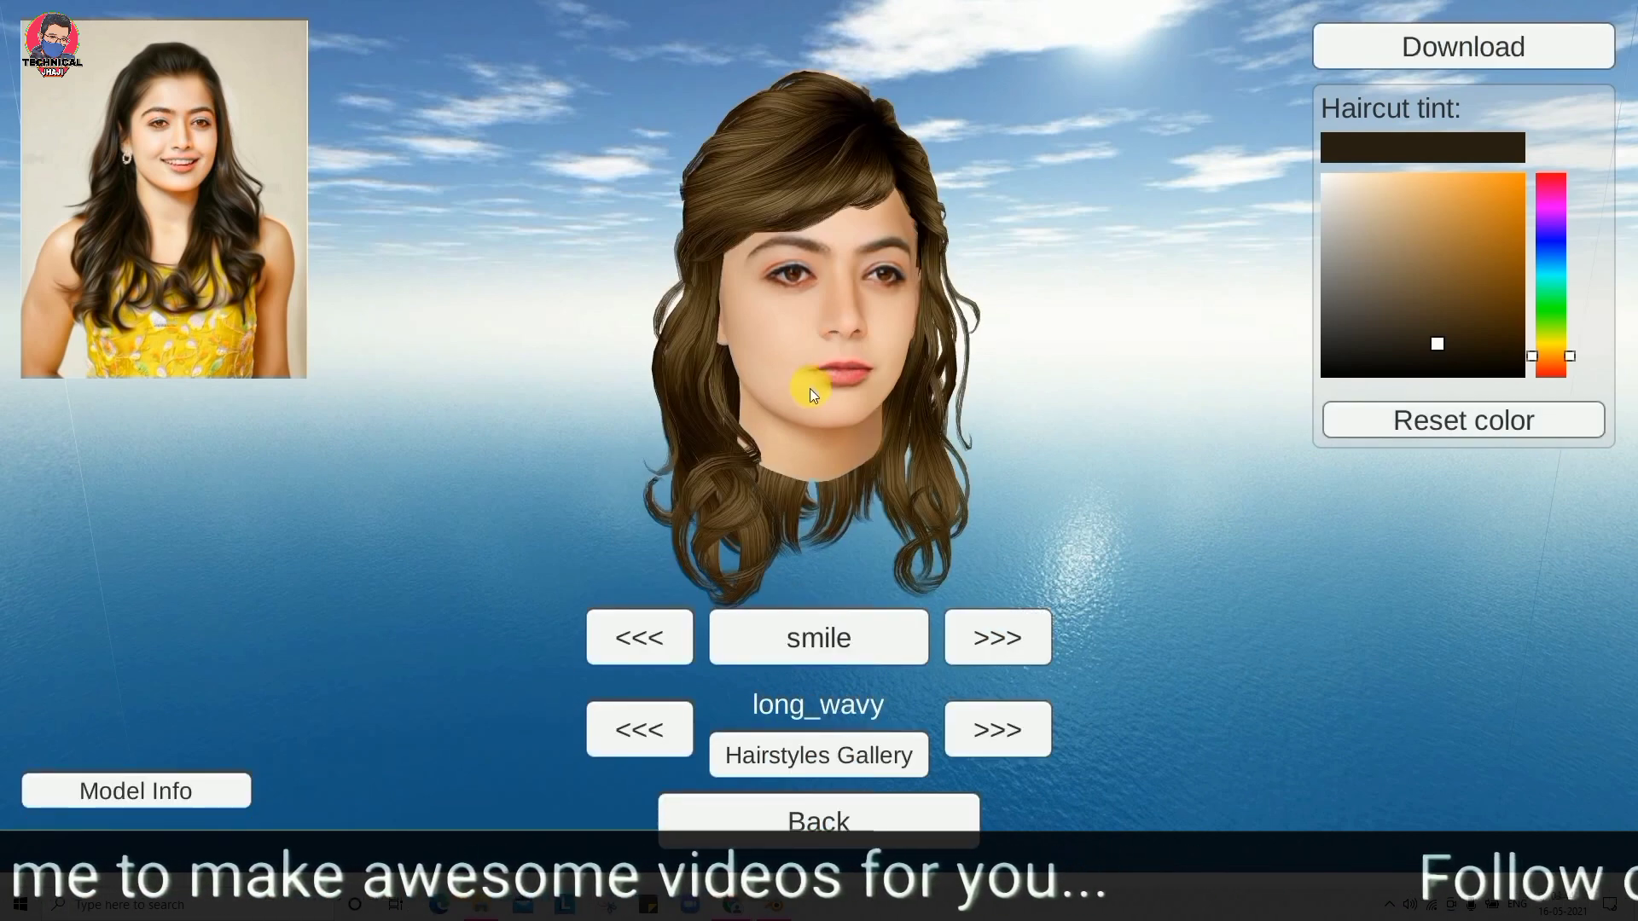
Check the new hair, then step expressions through blink, kiss, puff and yawning to fear.
{"action": "mouse_move", "coordinate": [810, 388]}
{"action": "left_mouse_down"}
{"action": "mouse_move", "coordinate": [678, 389]}
{"action": "mouse_move", "coordinate": [833, 383]}
{"action": "left_mouse_up"}
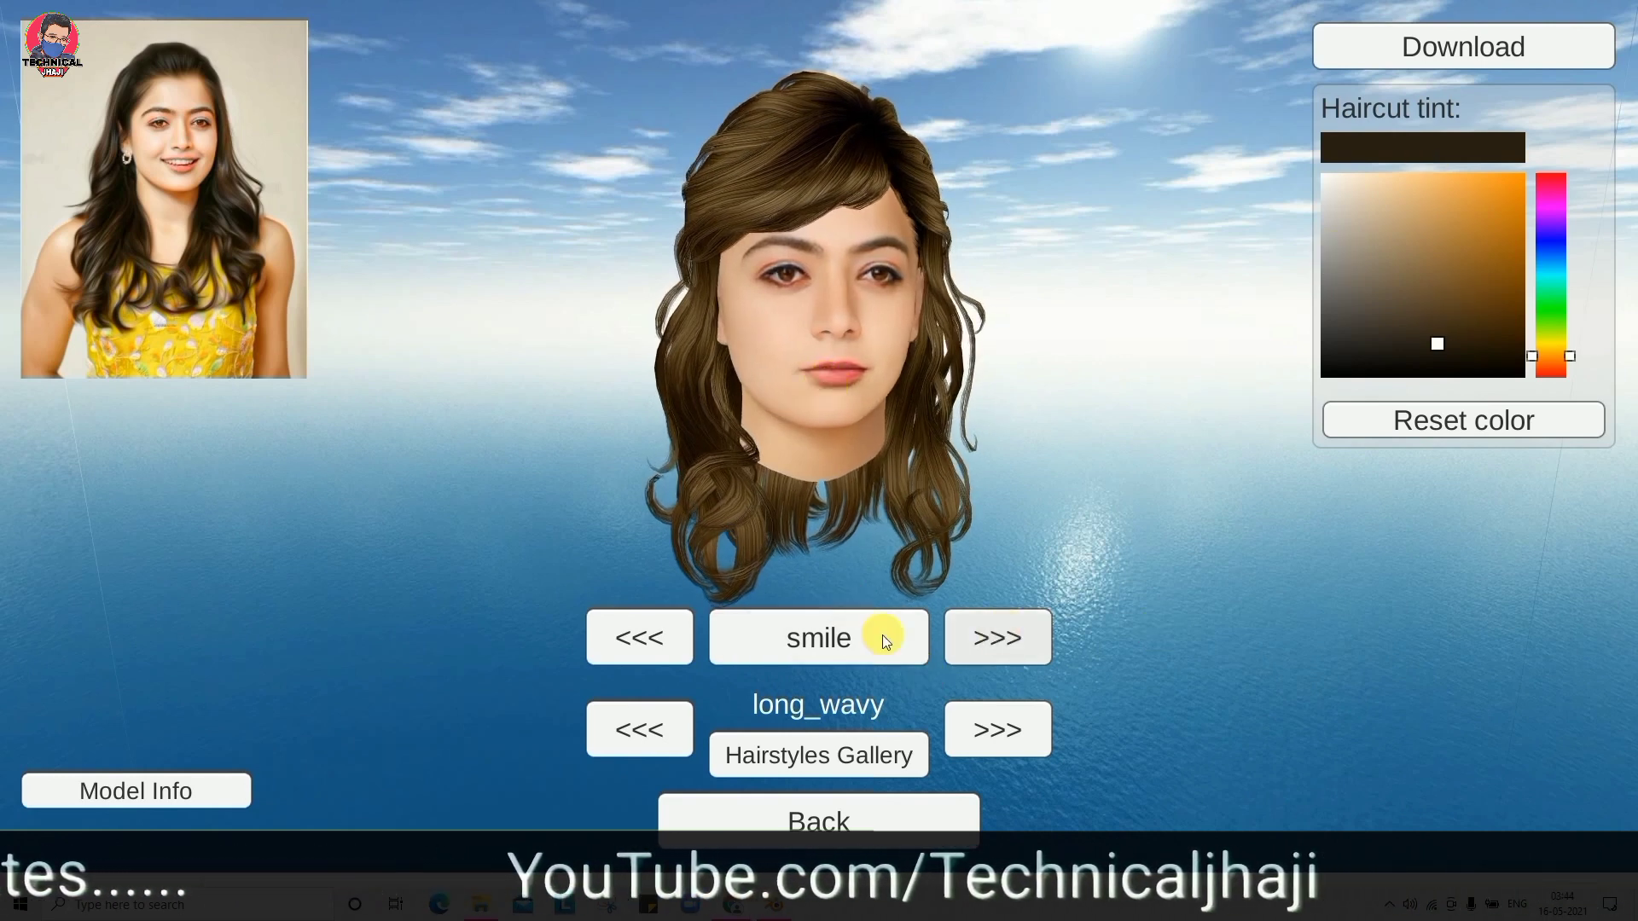
{"action": "left_click", "coordinate": [989, 638]}
{"action": "left_click", "coordinate": [854, 654]}
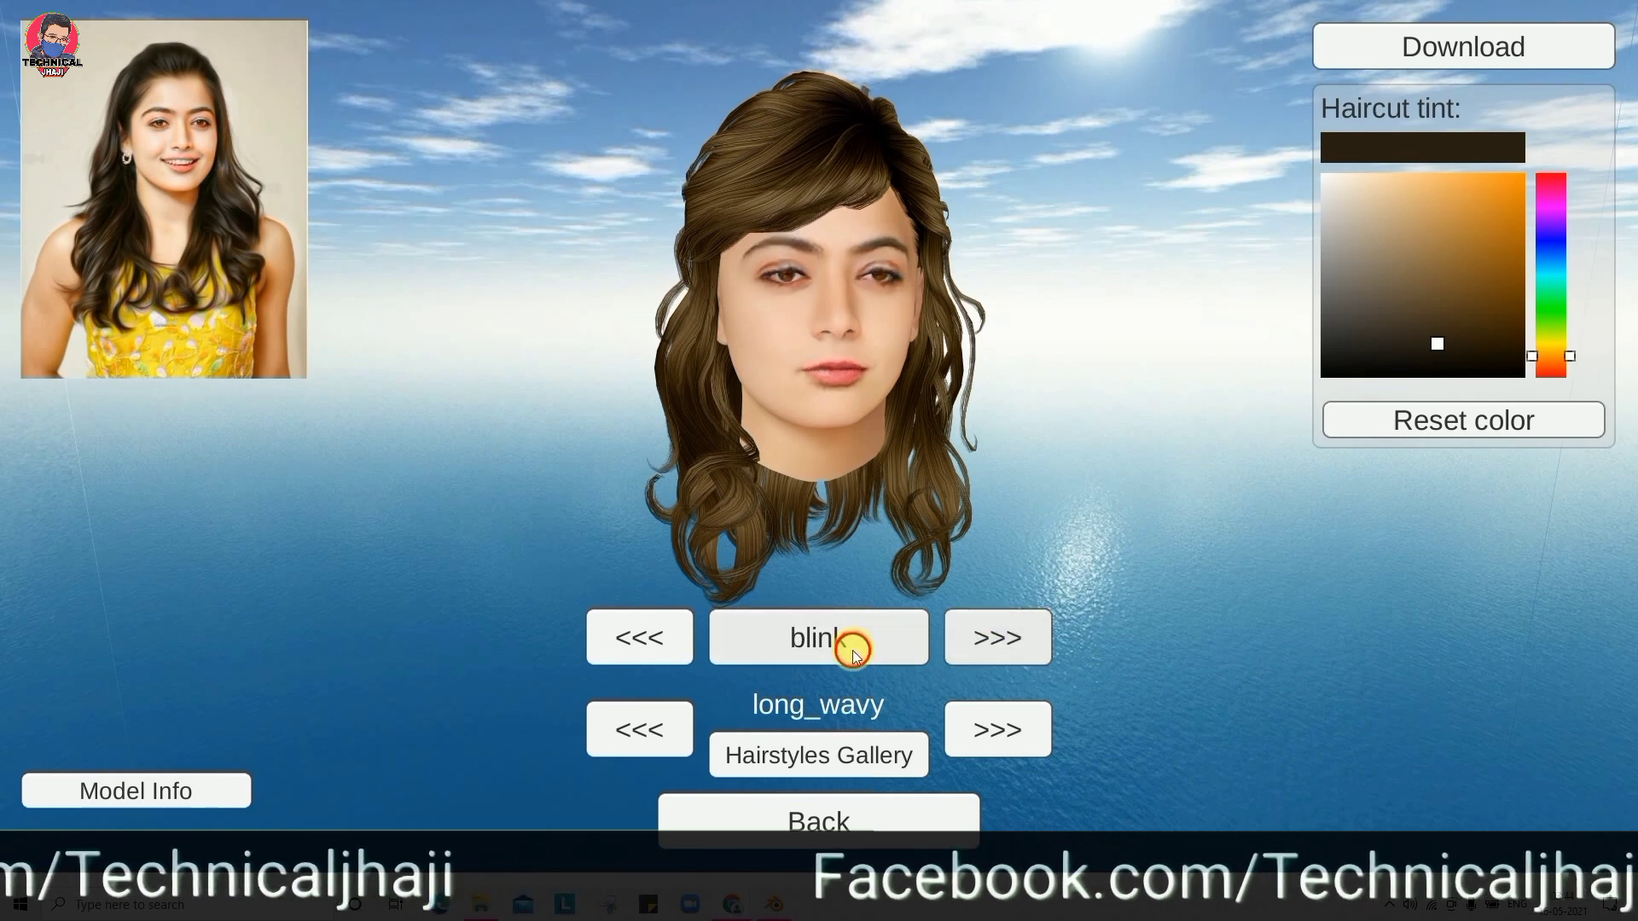
{"action": "left_click", "coordinate": [984, 647]}
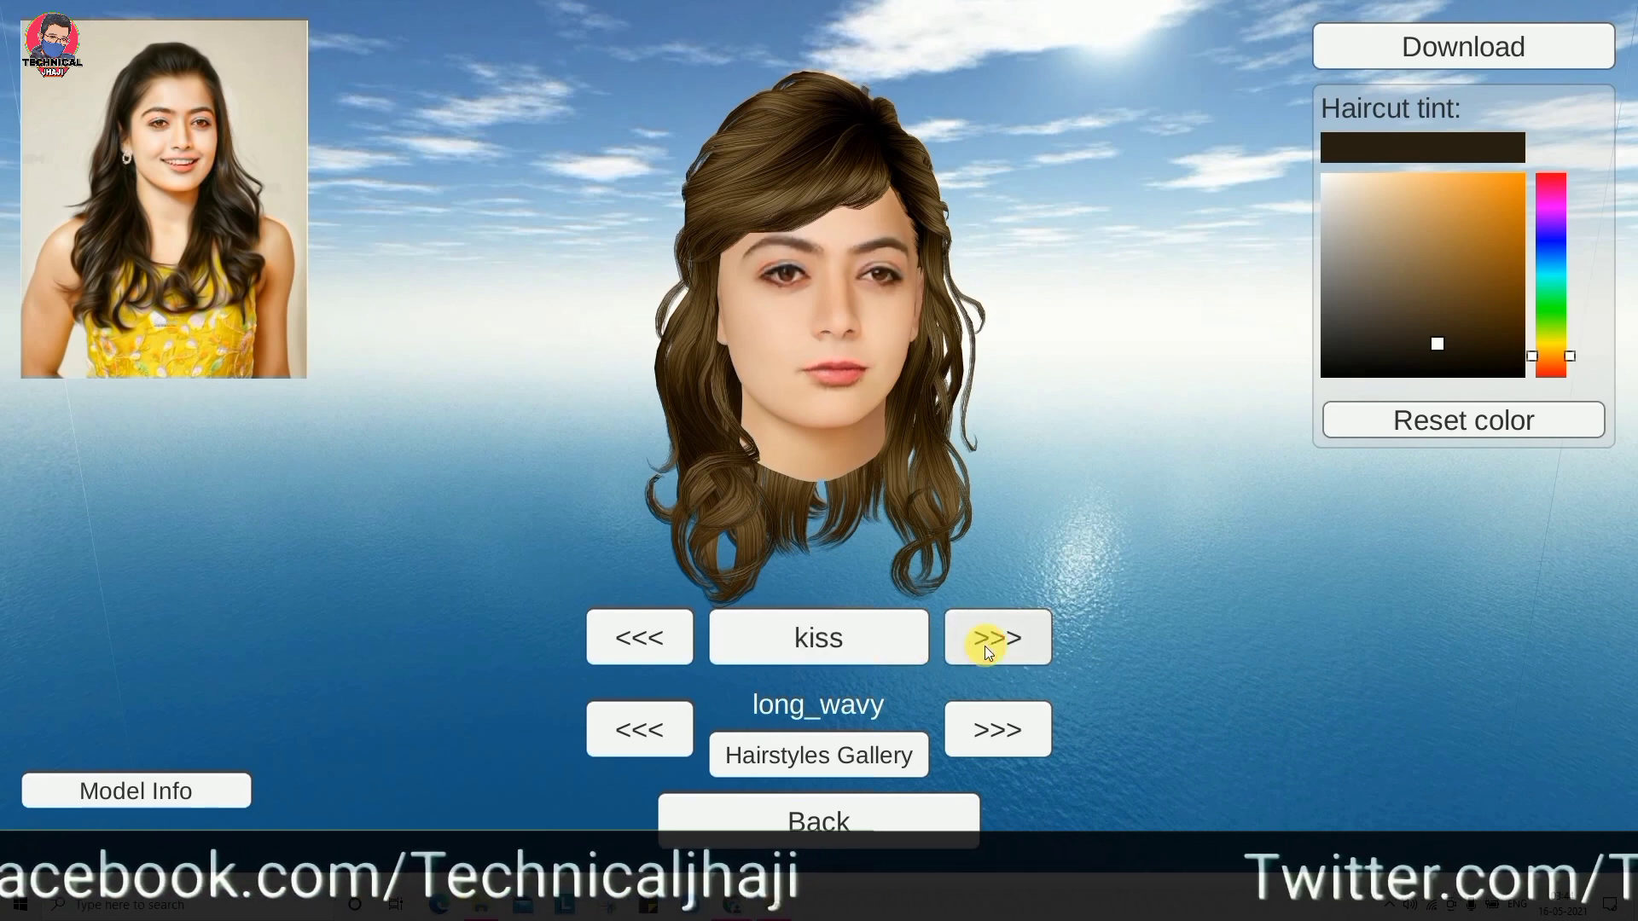
{"action": "left_click", "coordinate": [983, 646]}
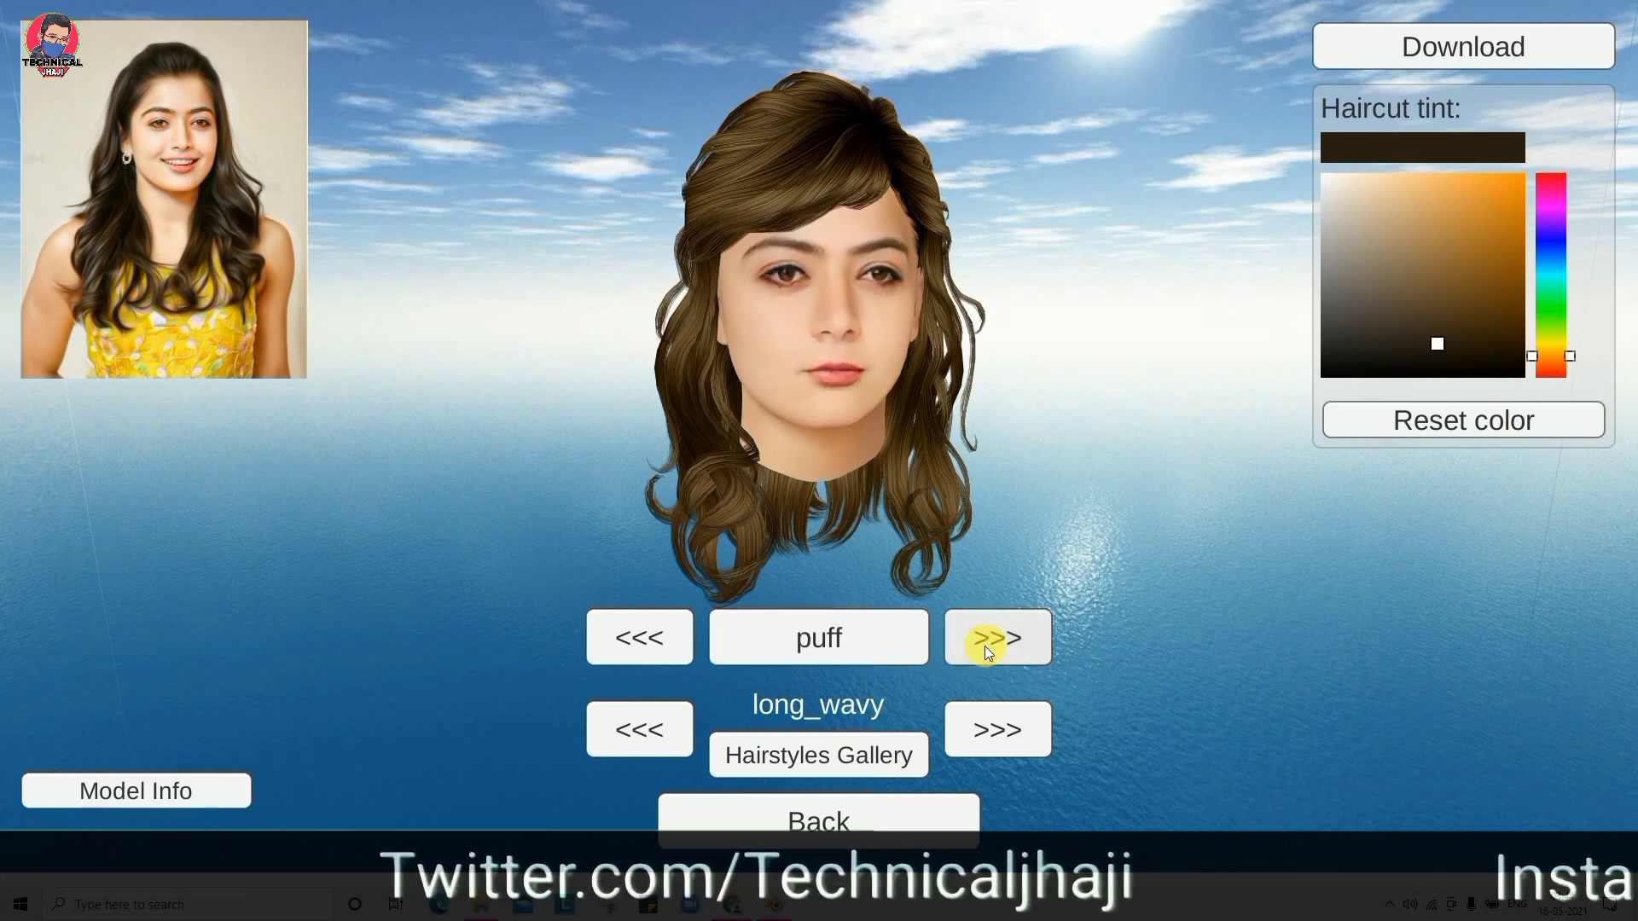
{"action": "left_click", "coordinate": [985, 646]}
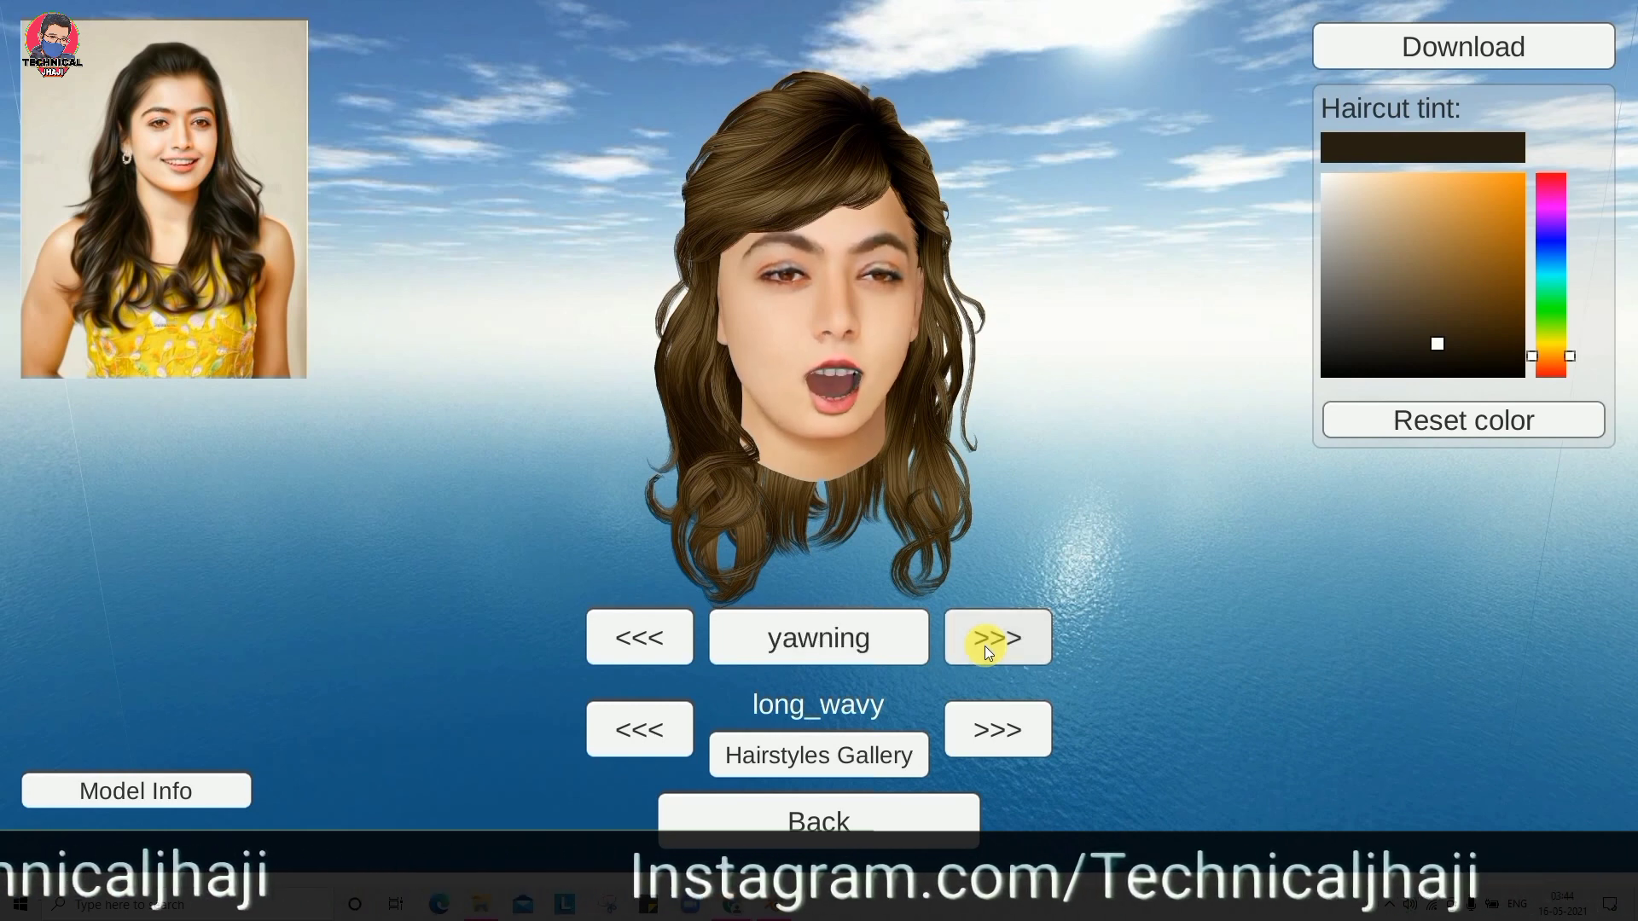
{"action": "left_click", "coordinate": [984, 647]}
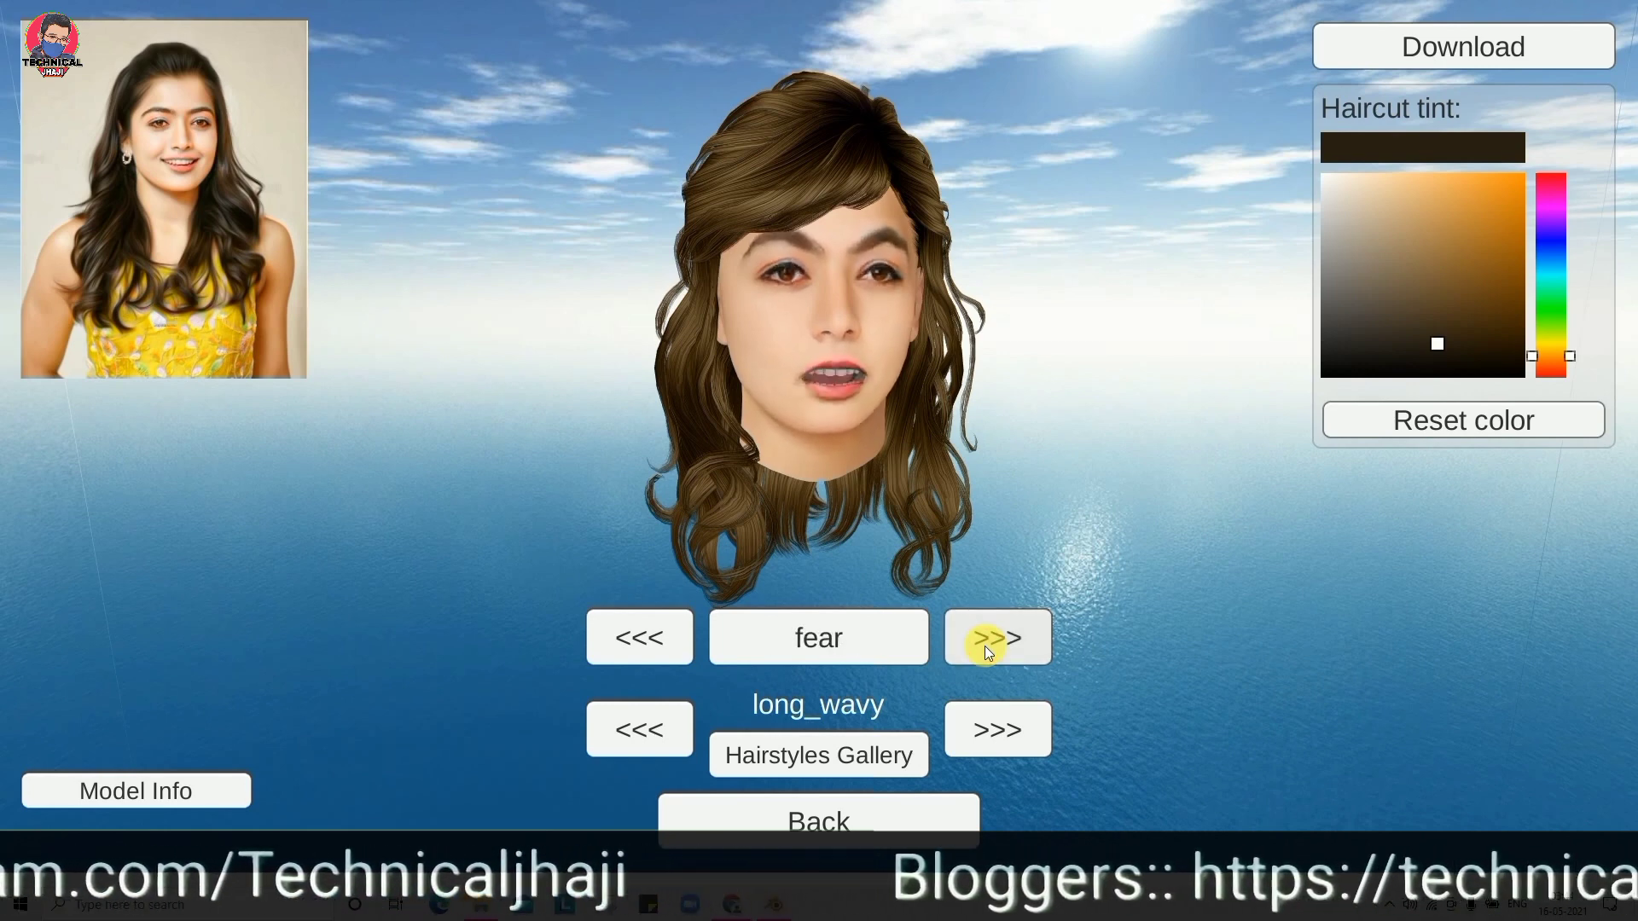
Rotate the head to profile, check its Model Info, then go back to photo selection.
{"action": "mouse_move", "coordinate": [700, 450]}
{"action": "left_mouse_down"}
{"action": "mouse_move", "coordinate": [813, 523]}
{"action": "mouse_move", "coordinate": [979, 456]}
{"action": "mouse_move", "coordinate": [868, 468]}
{"action": "mouse_move", "coordinate": [496, 441]}
{"action": "left_mouse_up"}
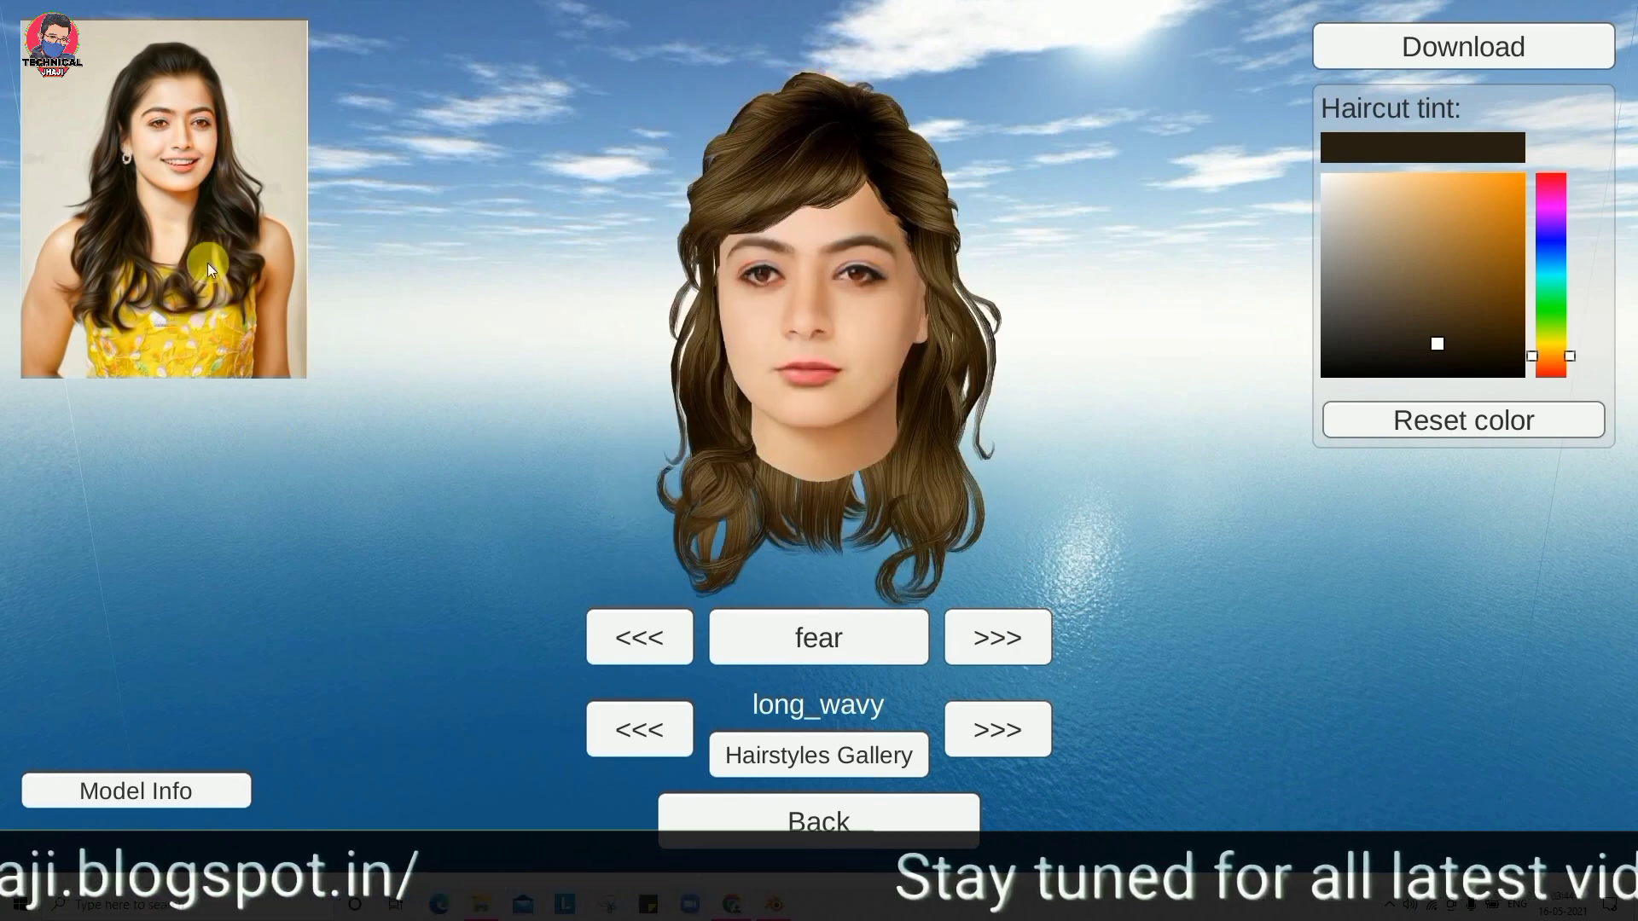
{"action": "mouse_move", "coordinate": [811, 386]}
{"action": "left_mouse_down"}
{"action": "mouse_move", "coordinate": [874, 424]}
{"action": "mouse_move", "coordinate": [837, 424]}
{"action": "left_mouse_up"}
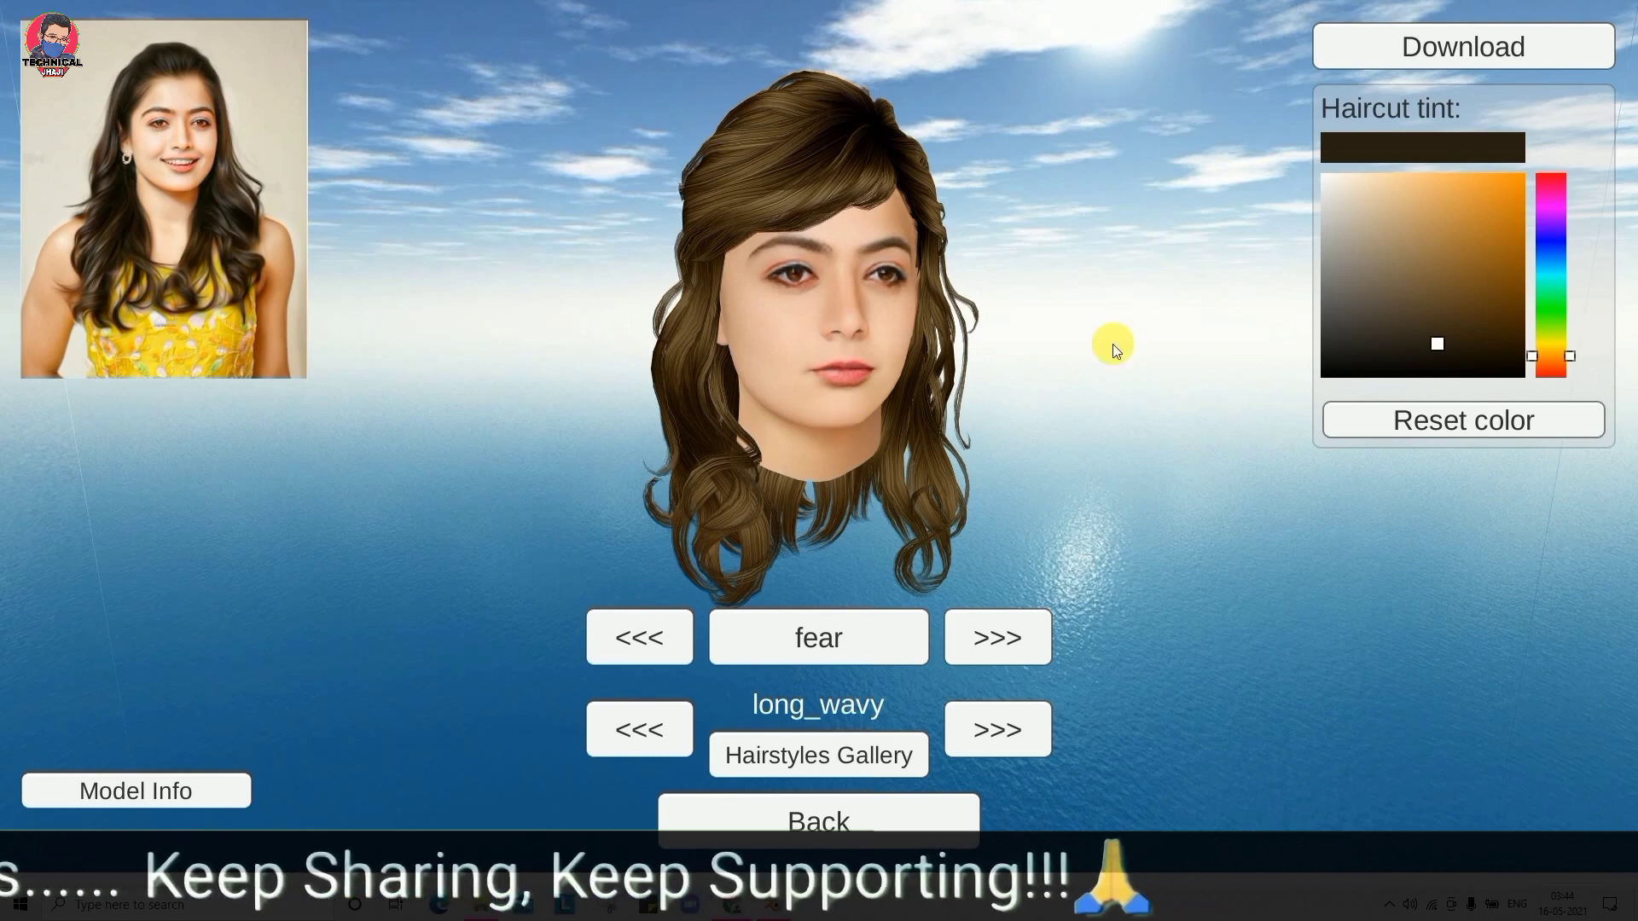
{"action": "left_click", "coordinate": [158, 790]}
{"action": "left_click", "coordinate": [195, 793]}
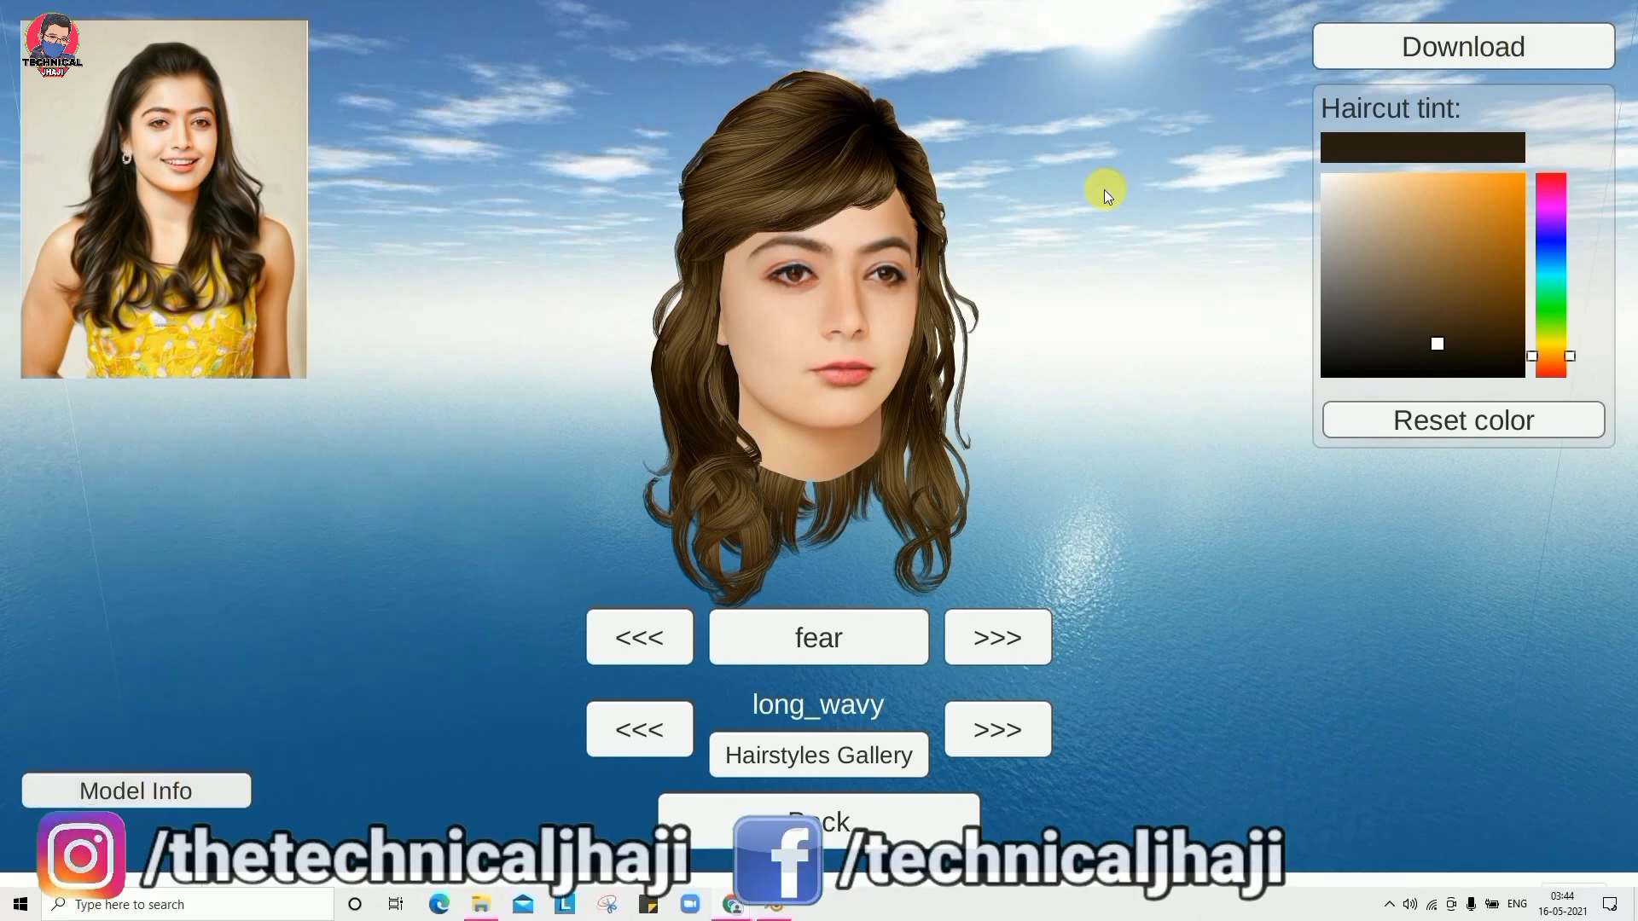
{"action": "left_click", "coordinate": [1514, 48]}
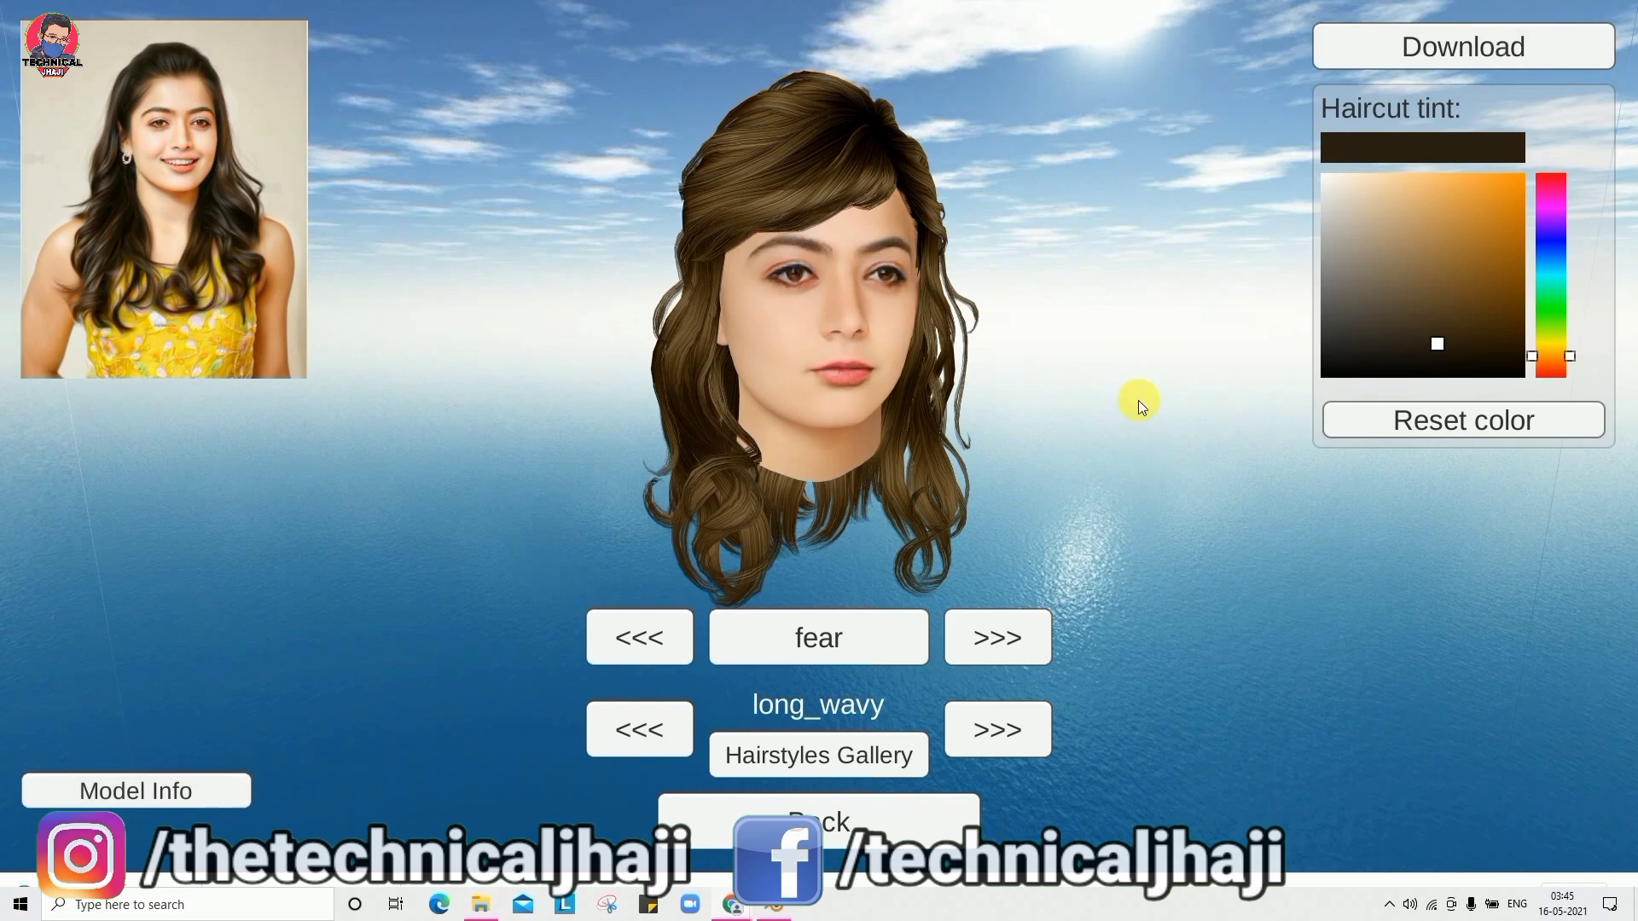
{"action": "left_click", "coordinate": [888, 817]}
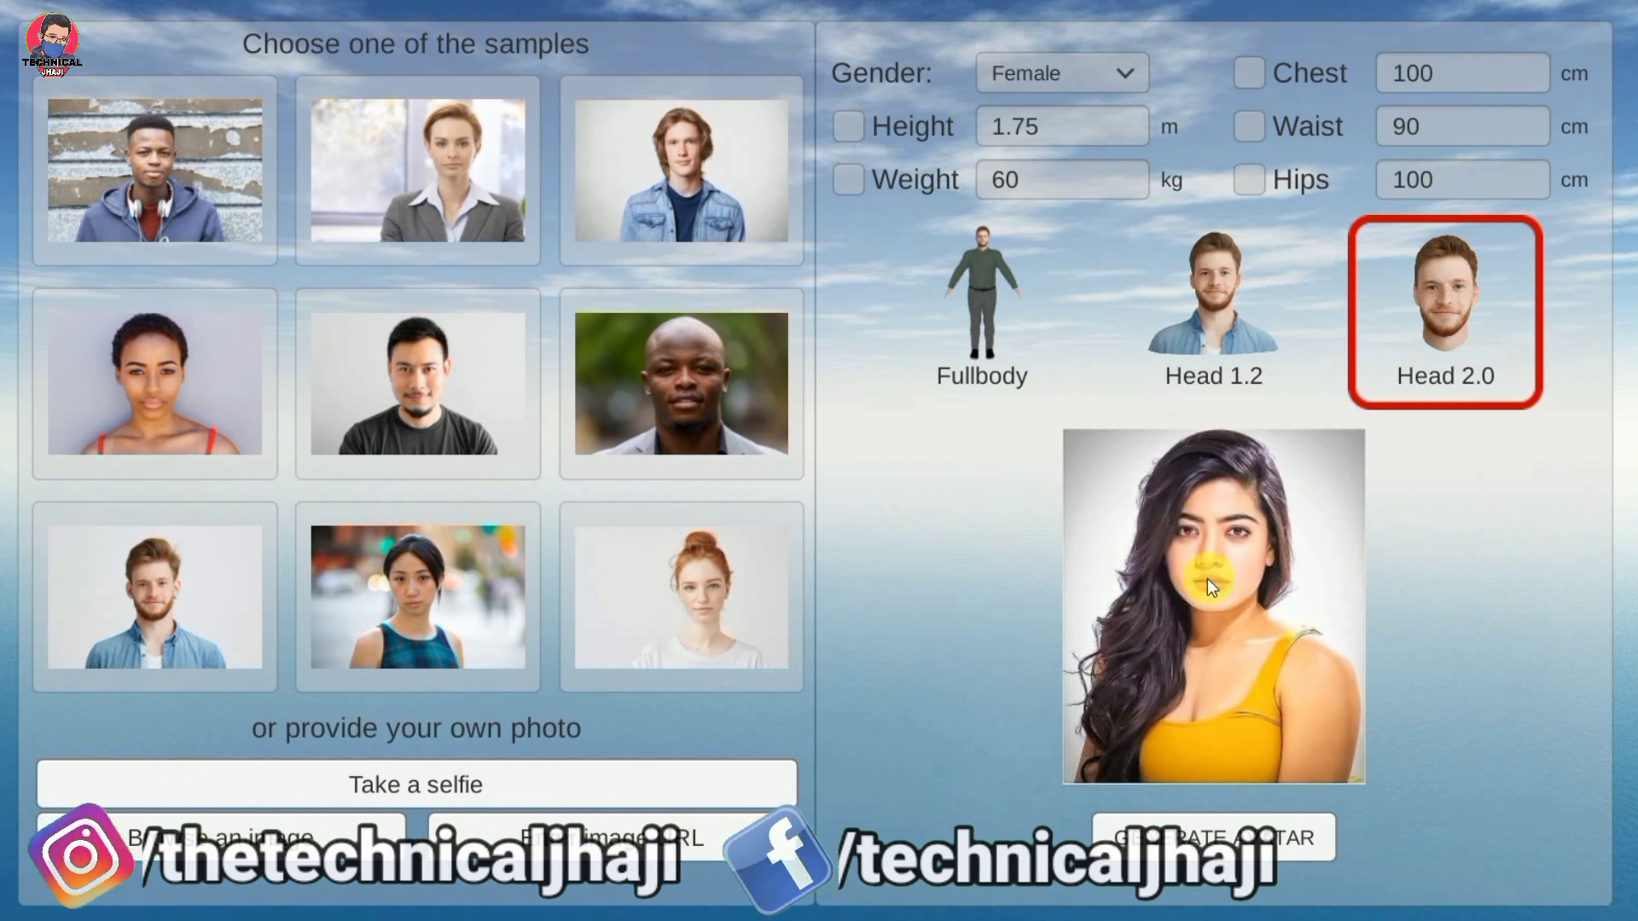
Switch the avatar type to Head 1.2 and generate the bust from the woman's portrait.
{"action": "left_click", "coordinate": [1242, 307]}
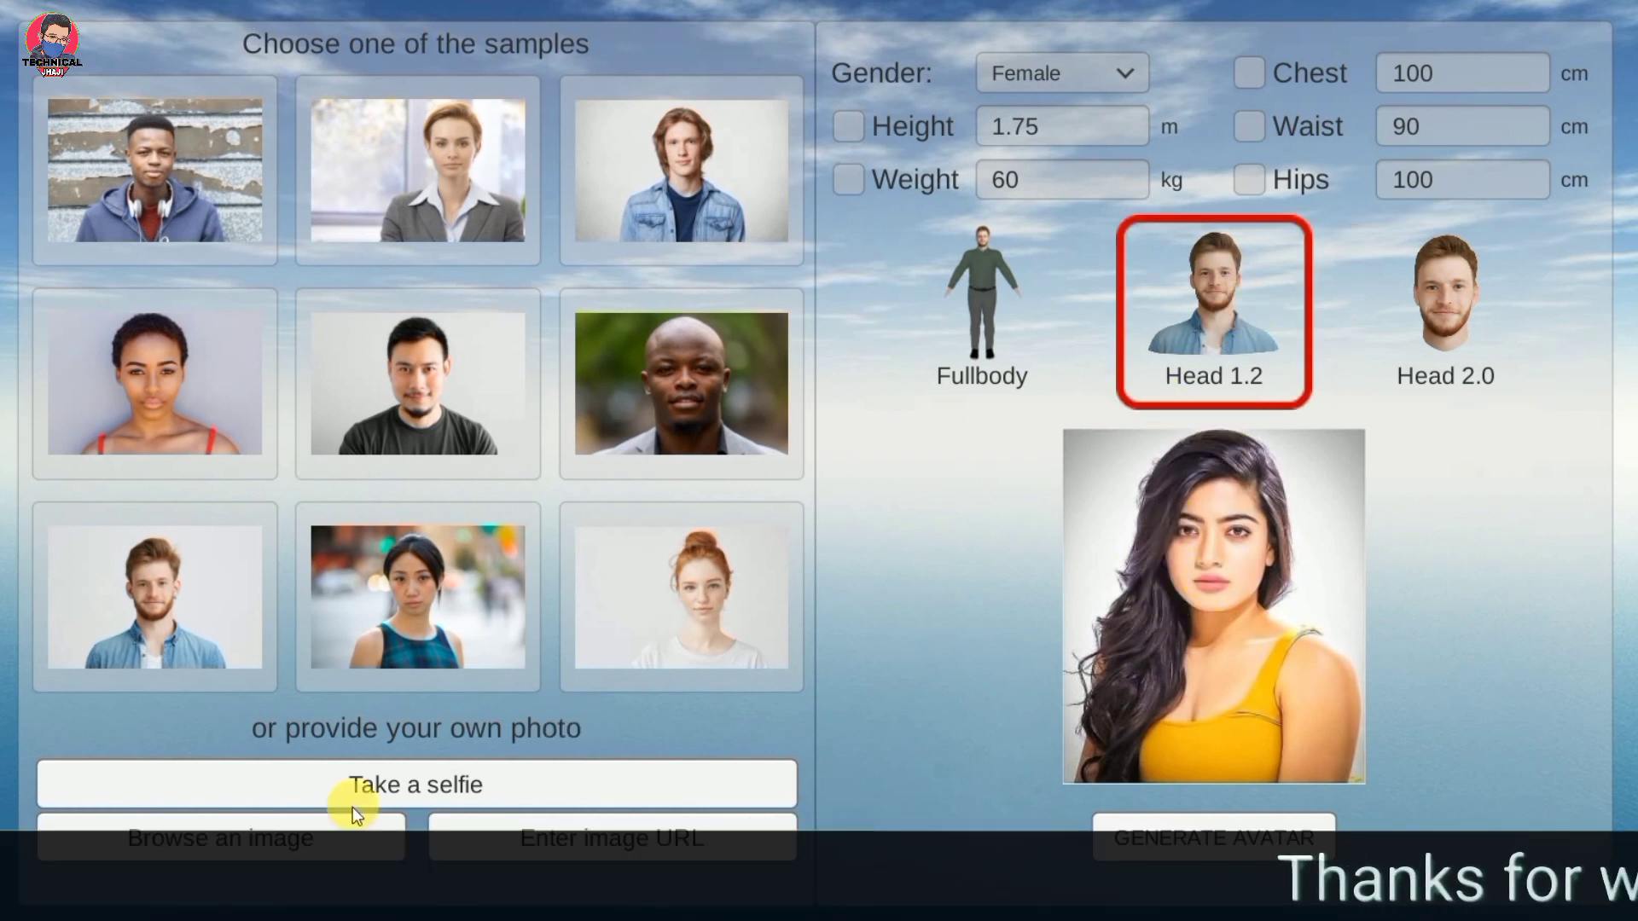
{"action": "left_click", "coordinate": [1233, 845]}
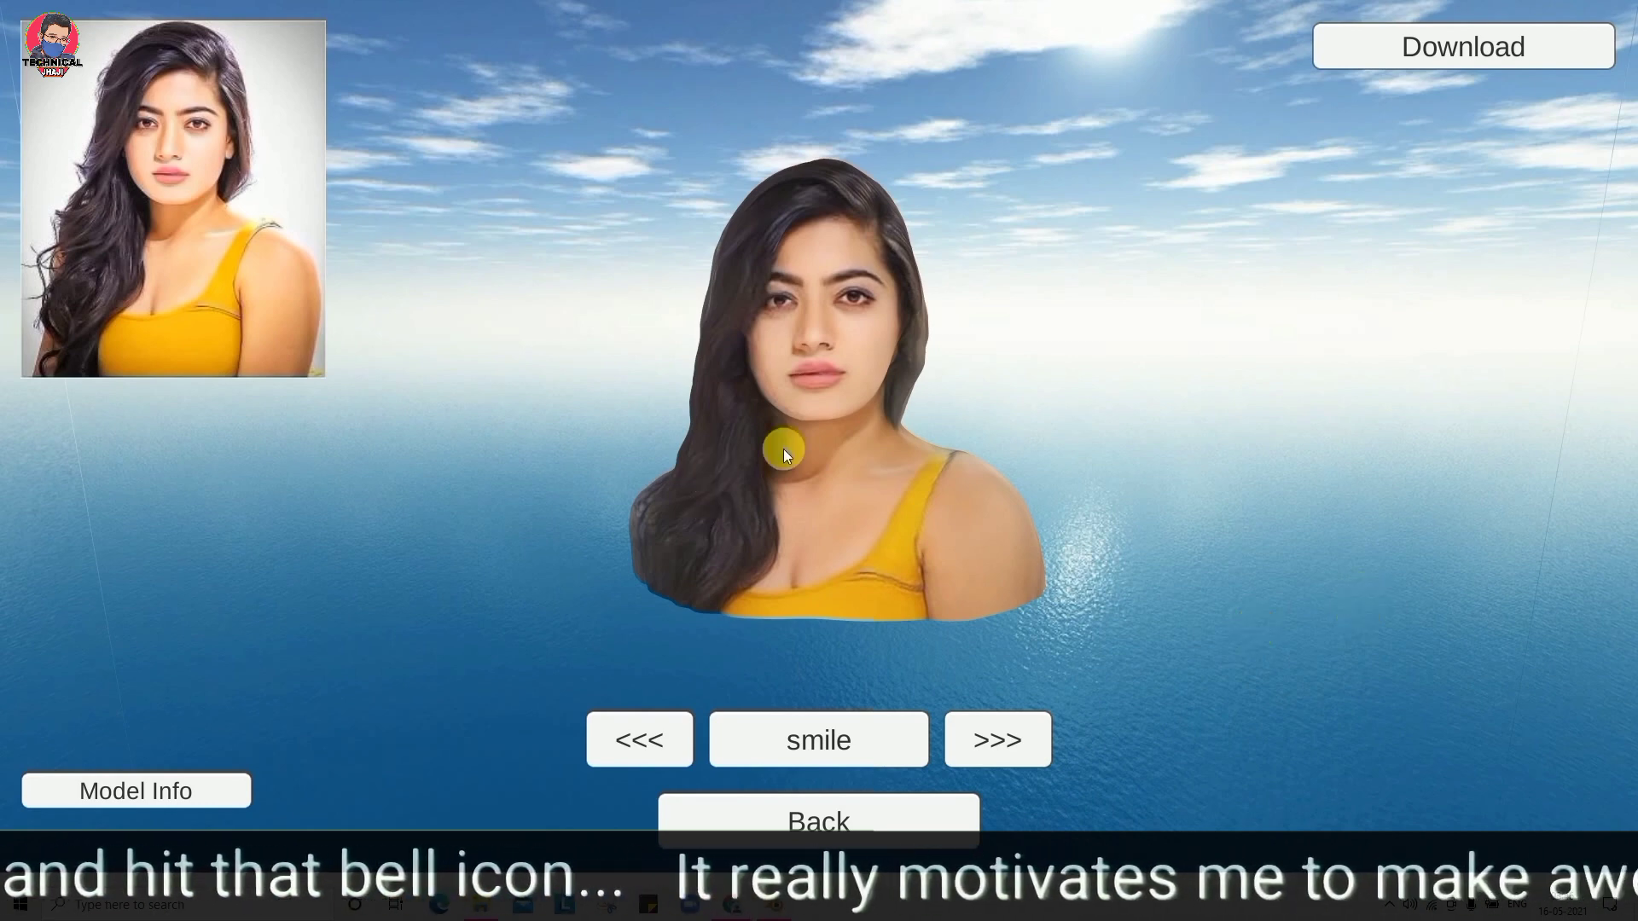
Rotate the bust and cycle its expressions through blink and kiss, ending on smile.
{"action": "mouse_move", "coordinate": [783, 449]}
{"action": "left_mouse_down"}
{"action": "mouse_move", "coordinate": [982, 434]}
{"action": "mouse_move", "coordinate": [654, 498]}
{"action": "mouse_move", "coordinate": [781, 468]}
{"action": "left_mouse_up"}
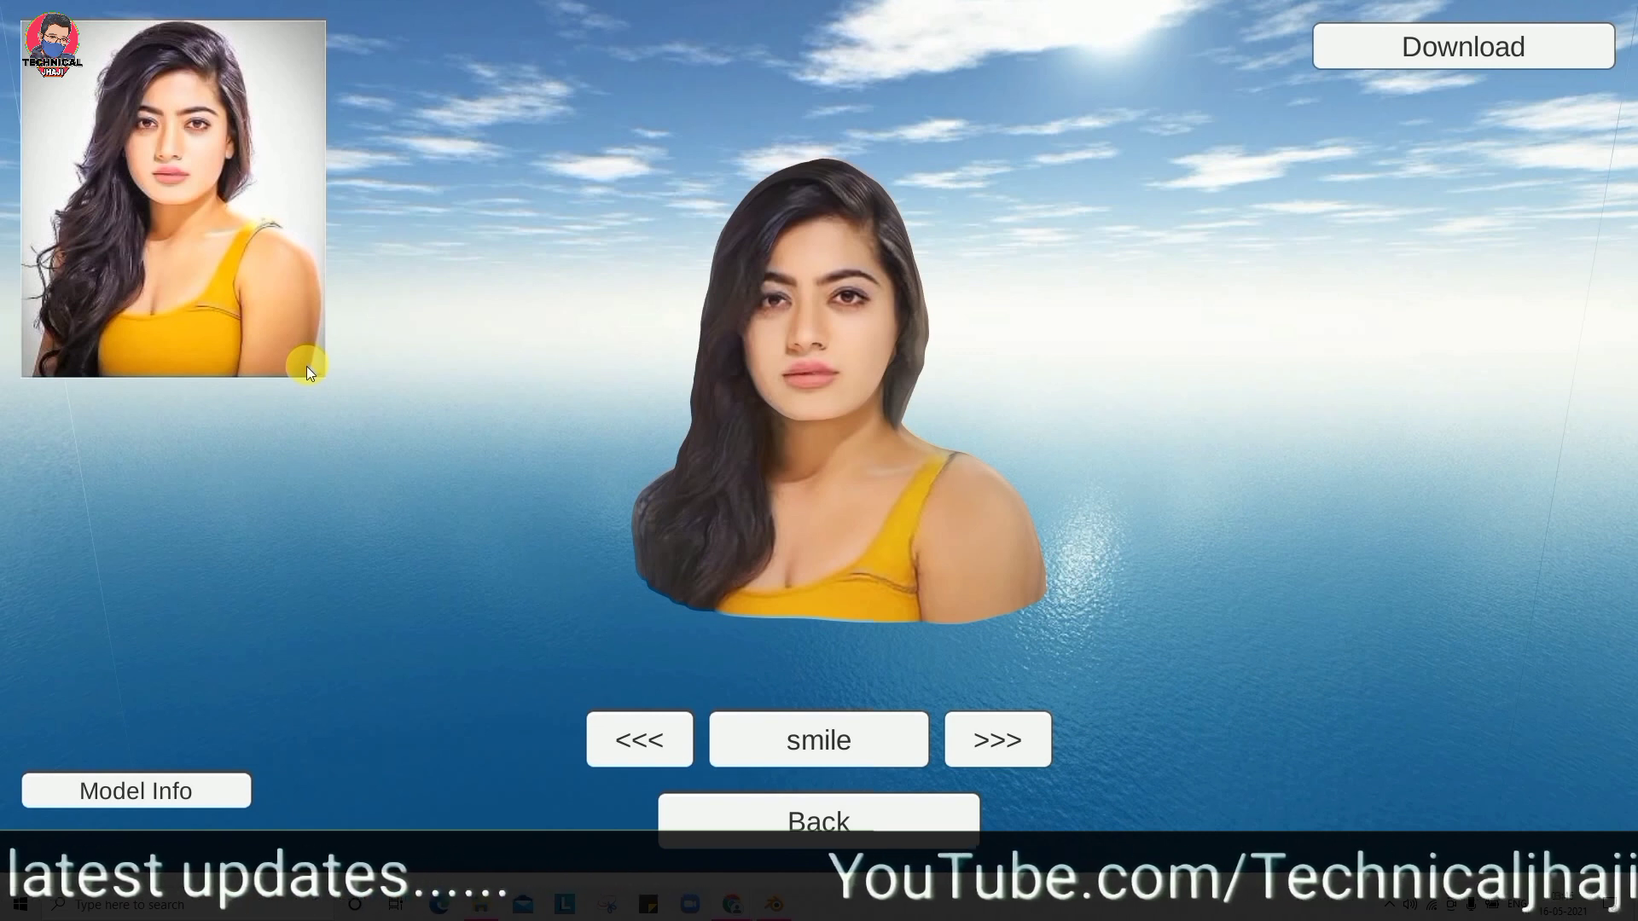
{"action": "mouse_move", "coordinate": [740, 438]}
{"action": "left_mouse_down"}
{"action": "mouse_move", "coordinate": [995, 452]}
{"action": "mouse_move", "coordinate": [746, 478]}
{"action": "left_mouse_up"}
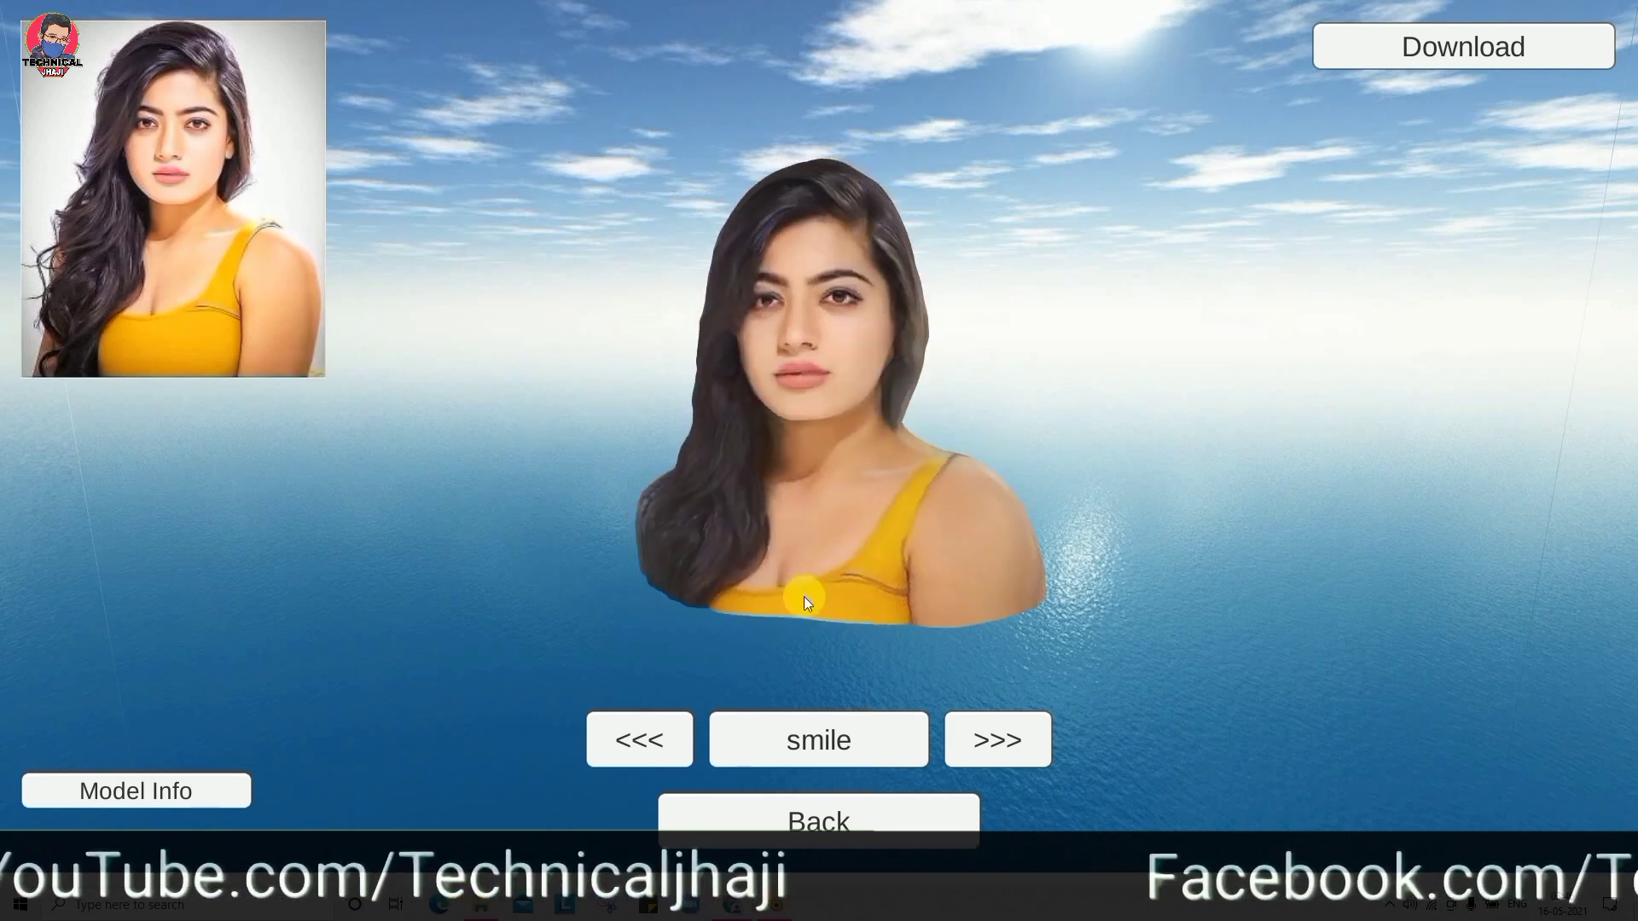
{"action": "left_click", "coordinate": [849, 740]}
{"action": "left_click", "coordinate": [995, 742]}
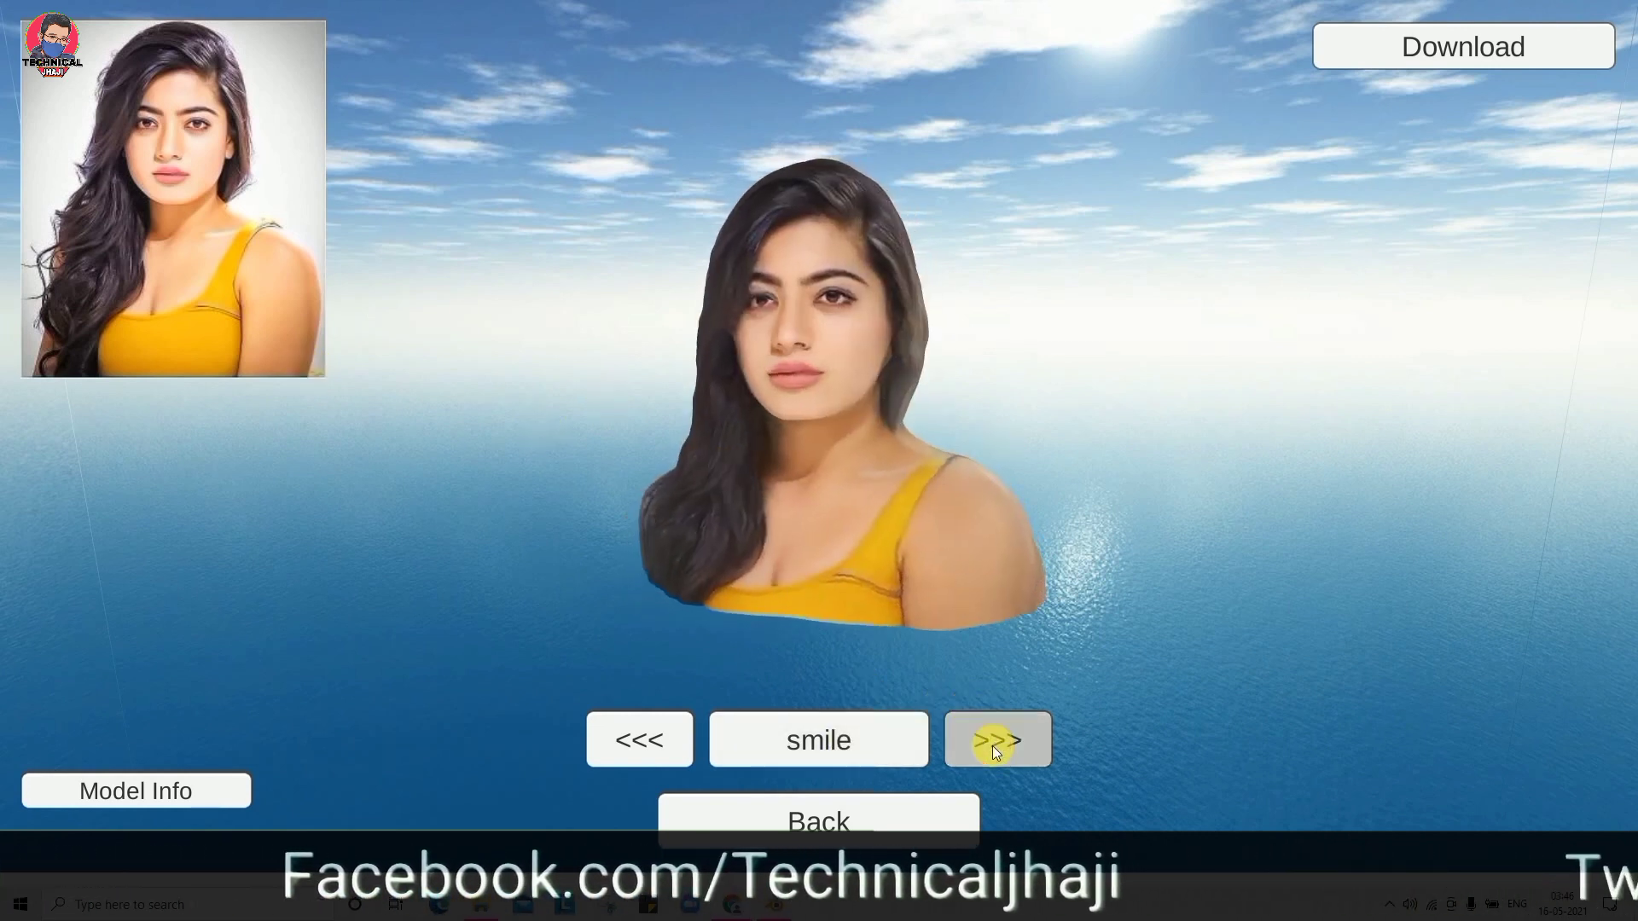
{"action": "left_click", "coordinate": [832, 737]}
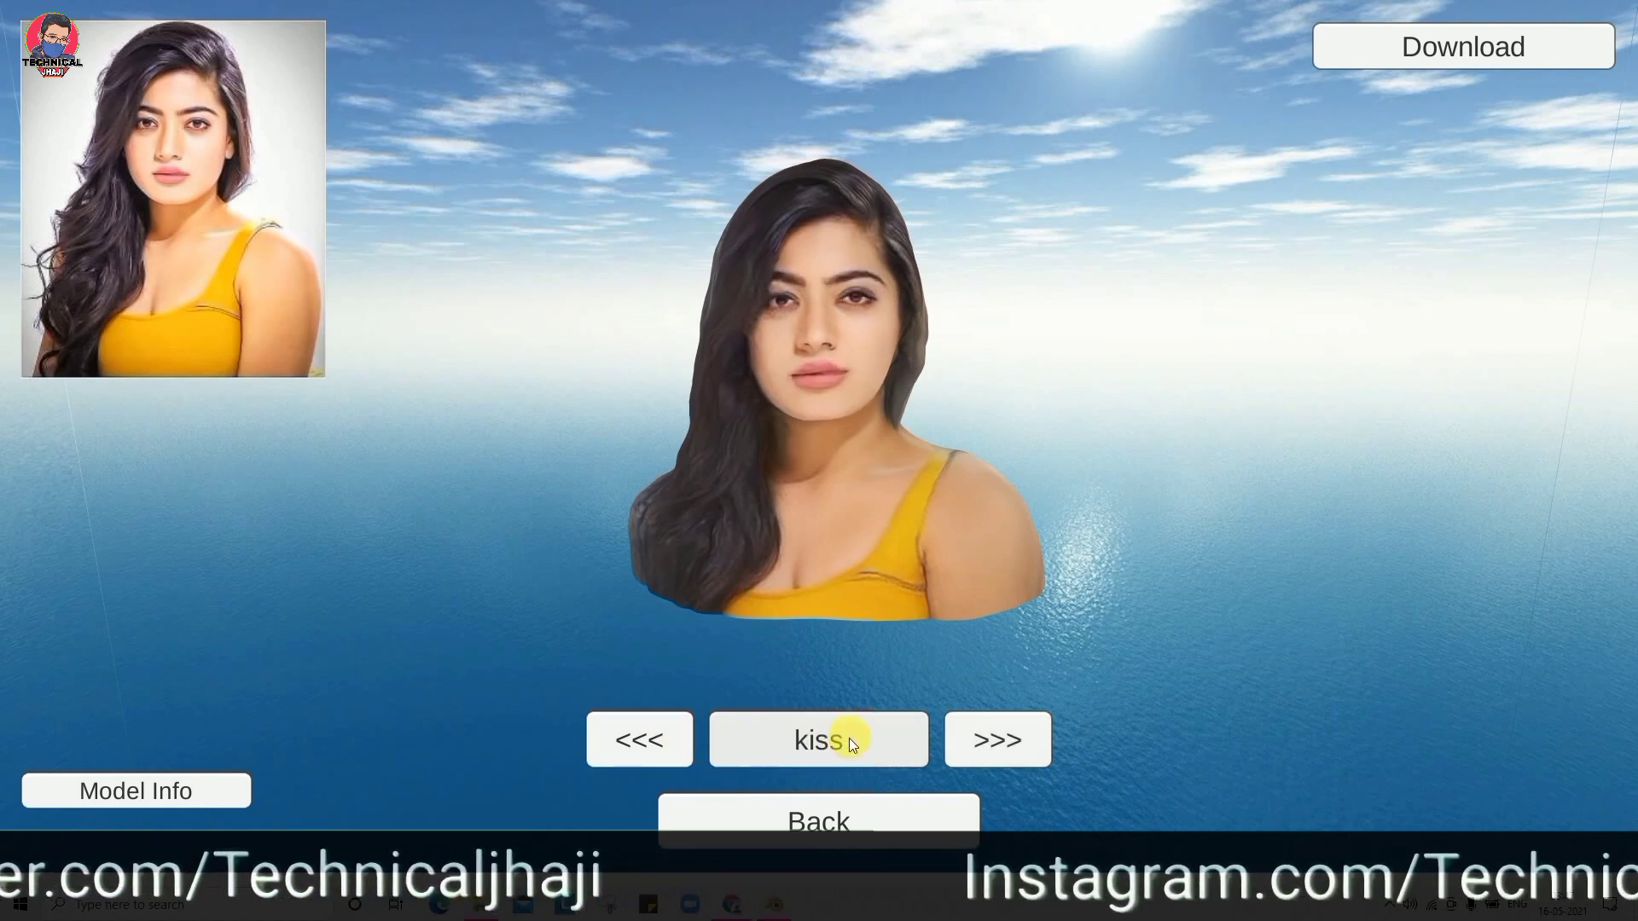
{"action": "left_click", "coordinate": [999, 736]}
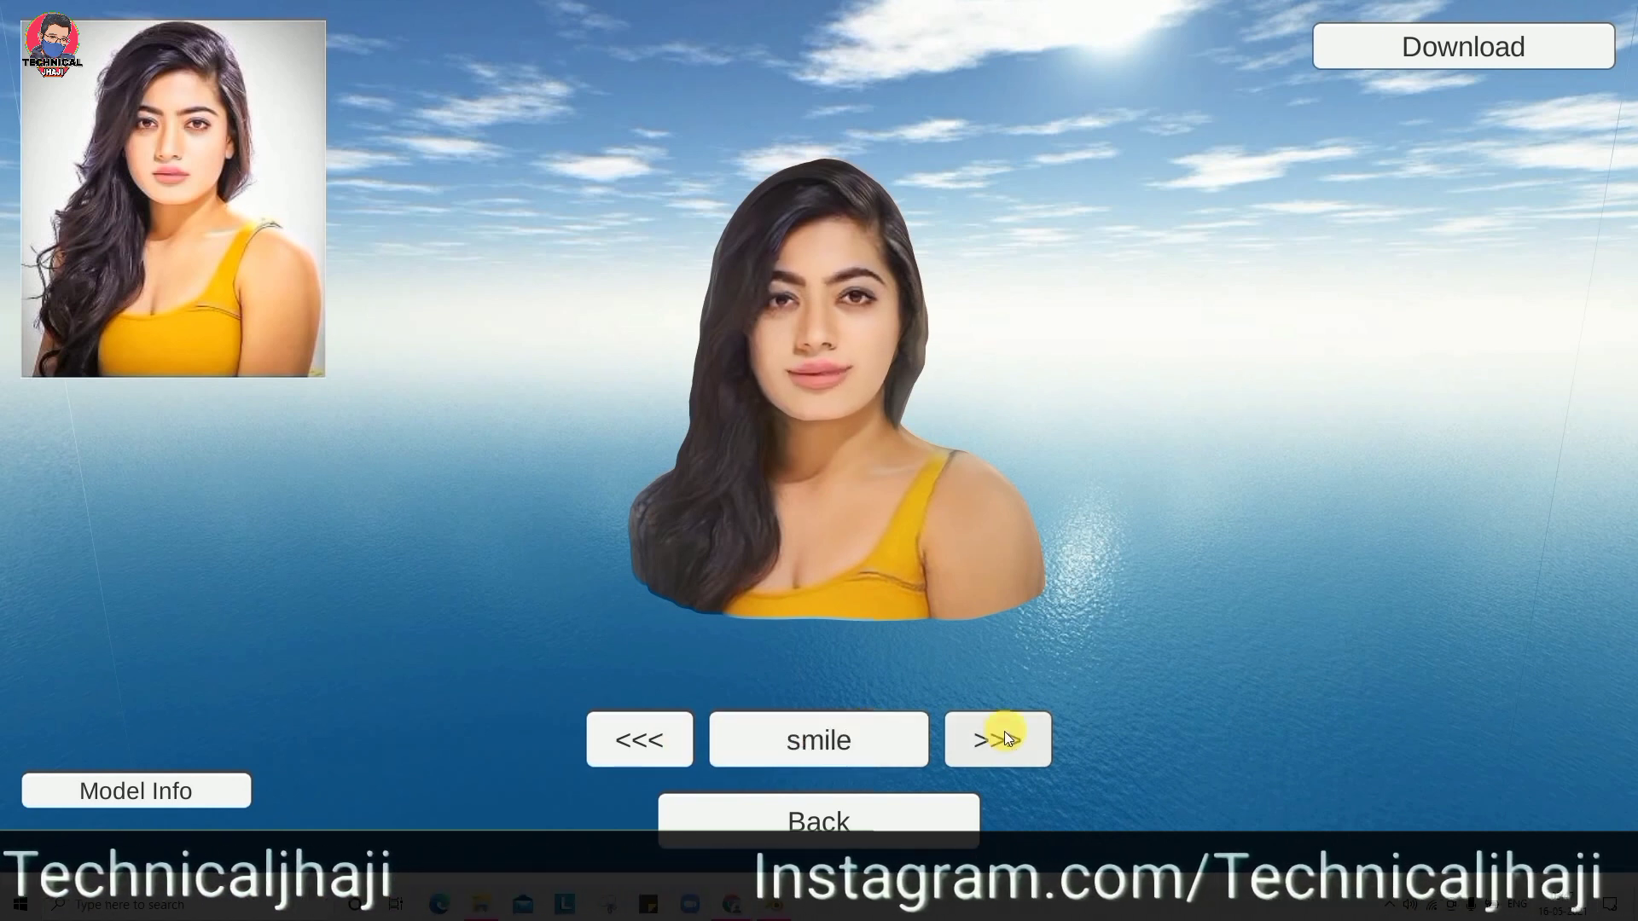
Check Model Info, download the Head 1.2 model, and choose the Fullbody avatar type.
{"action": "left_click", "coordinate": [148, 796]}
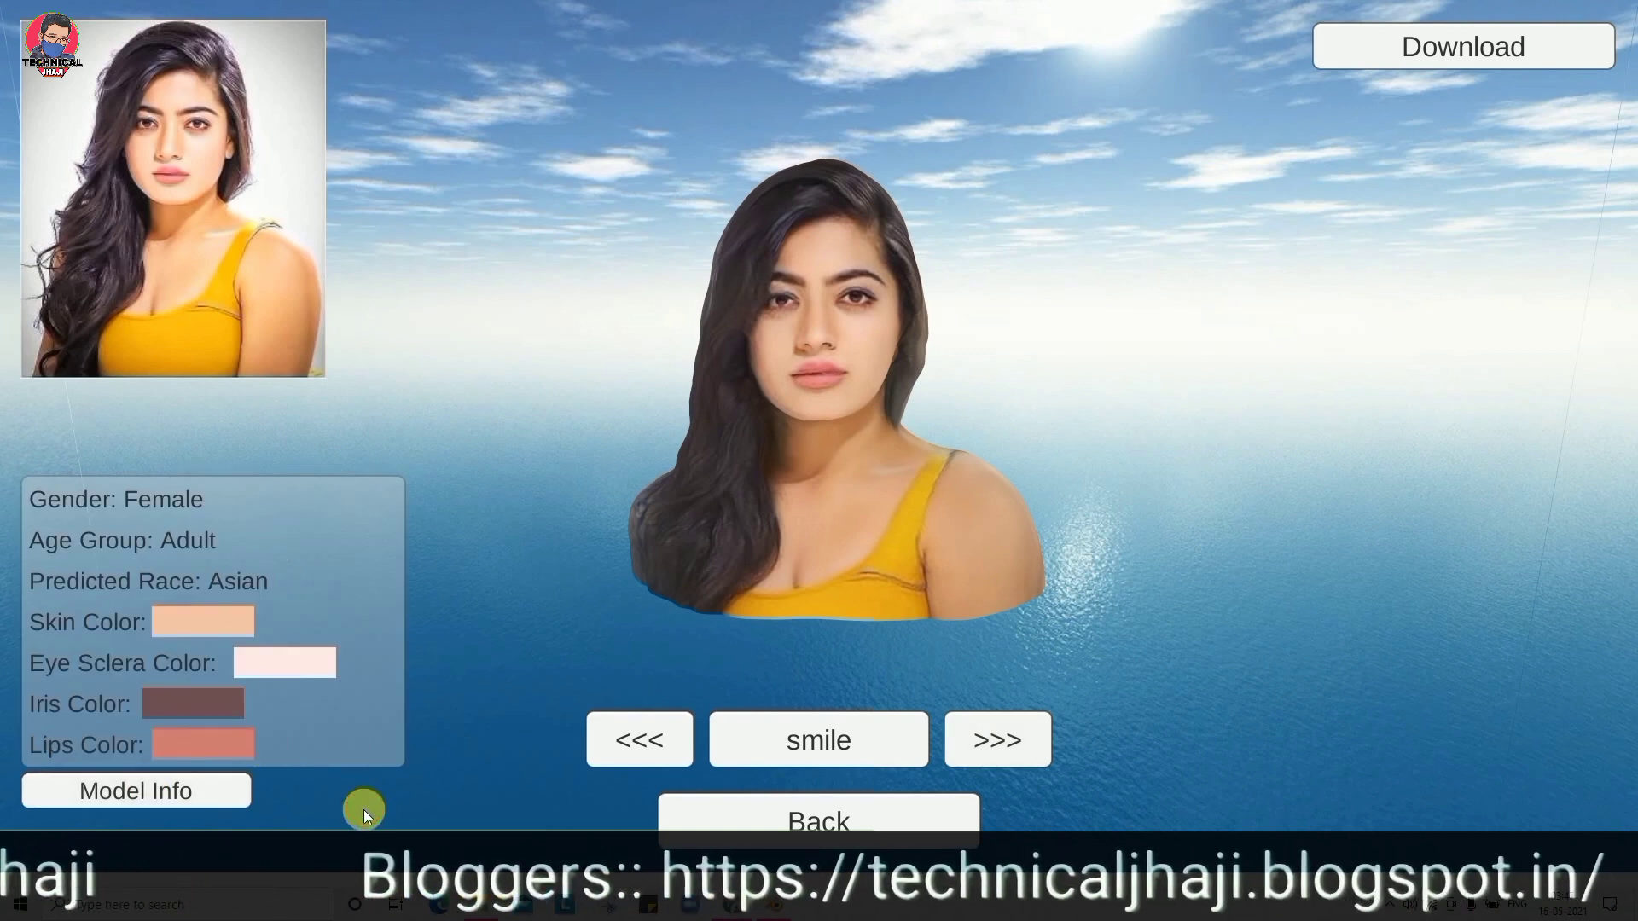
{"action": "left_click", "coordinate": [163, 788]}
{"action": "left_click", "coordinate": [1493, 62]}
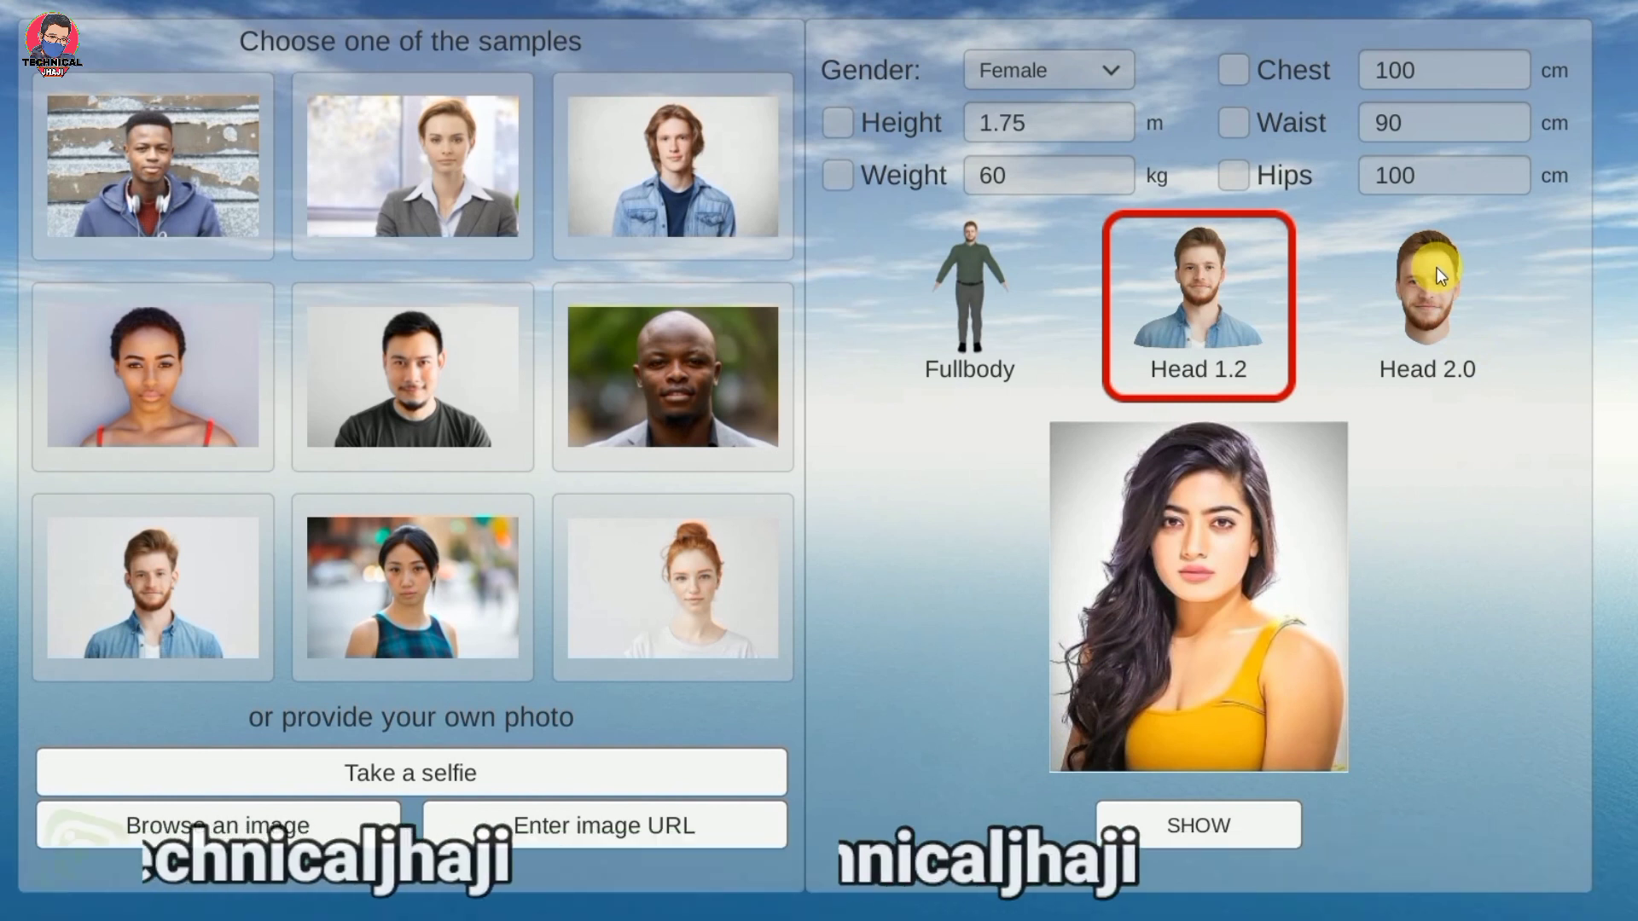
{"action": "left_click", "coordinate": [965, 271]}
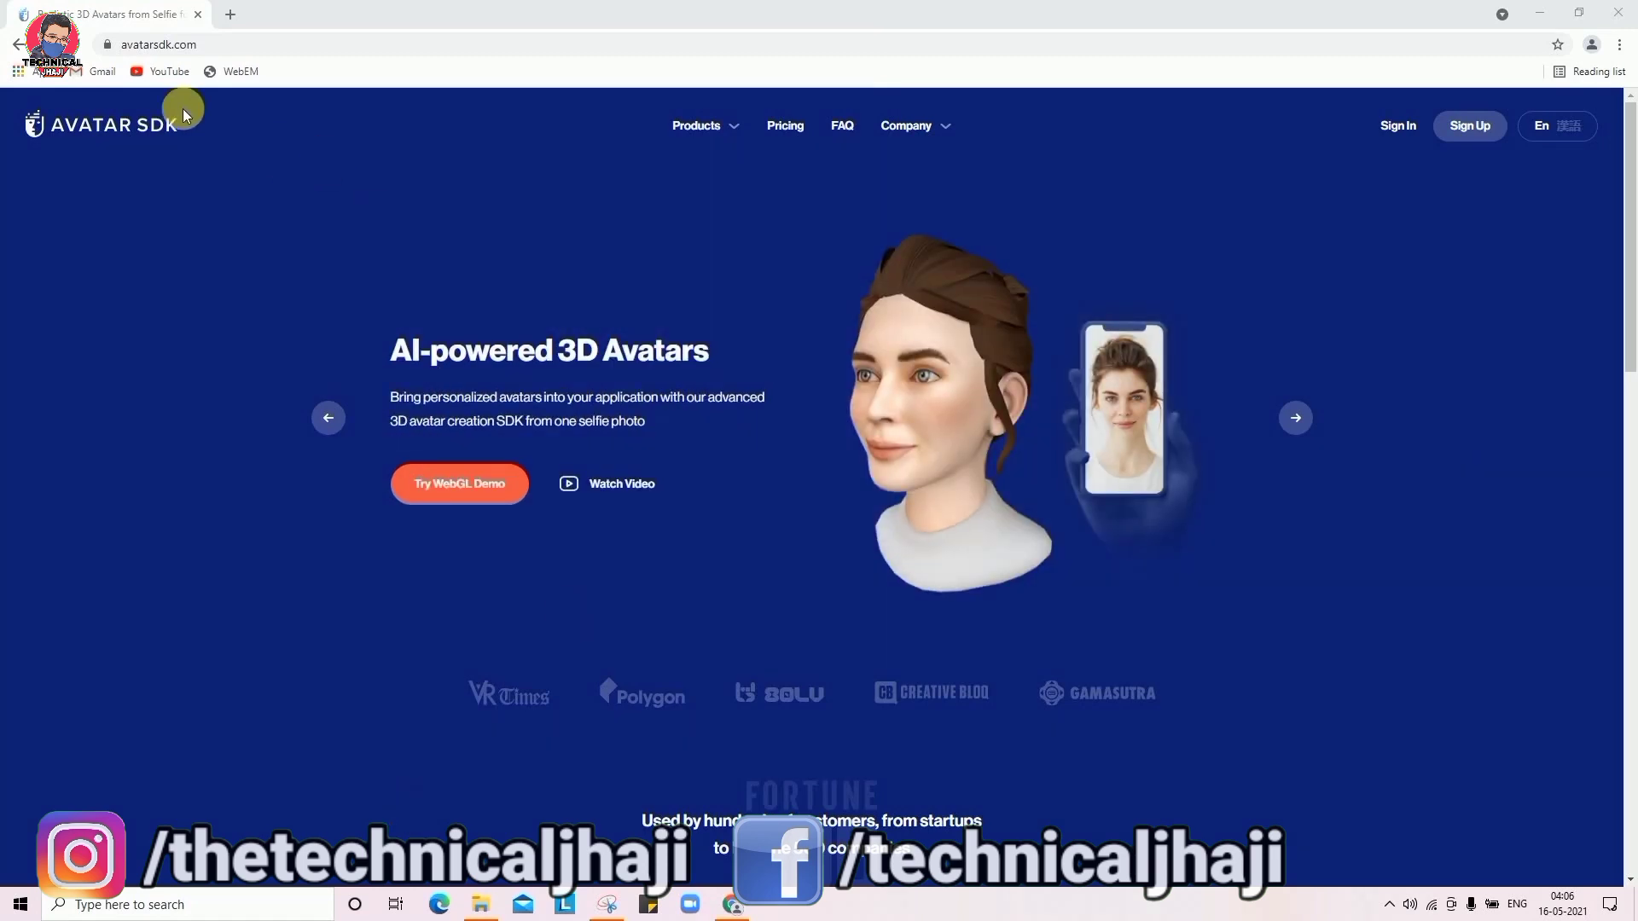
Browse the avatarsdk.com homepage carousel slides and launch the Try WebGL Demo.
{"action": "left_click", "coordinate": [179, 48]}
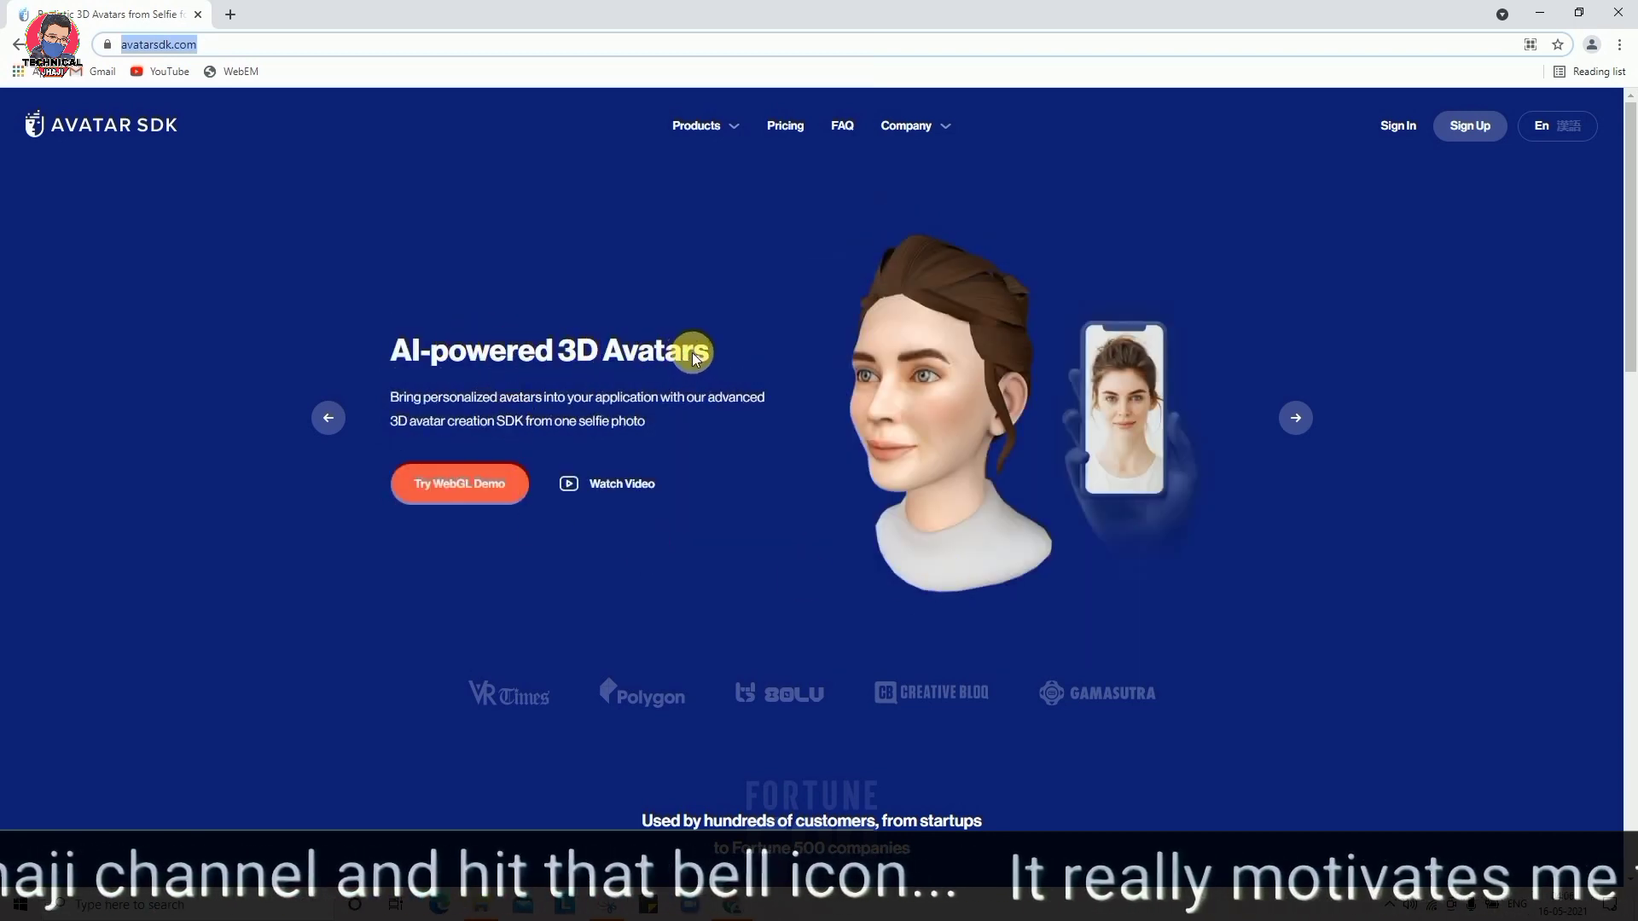
{"action": "left_click", "coordinate": [1295, 420]}
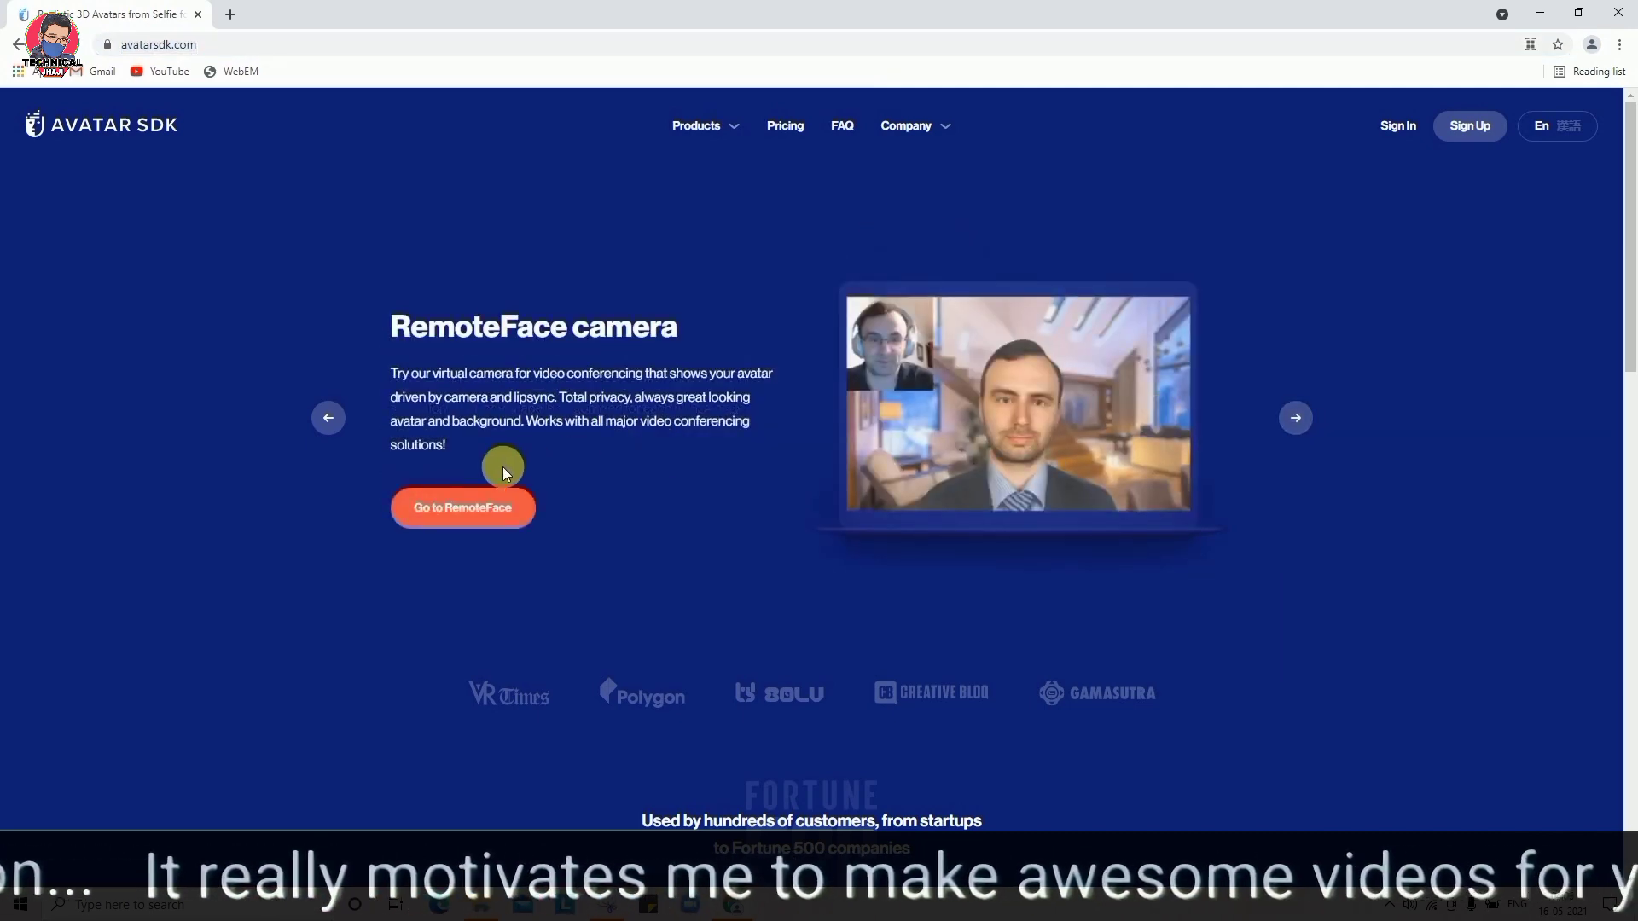
{"action": "left_click", "coordinate": [334, 419]}
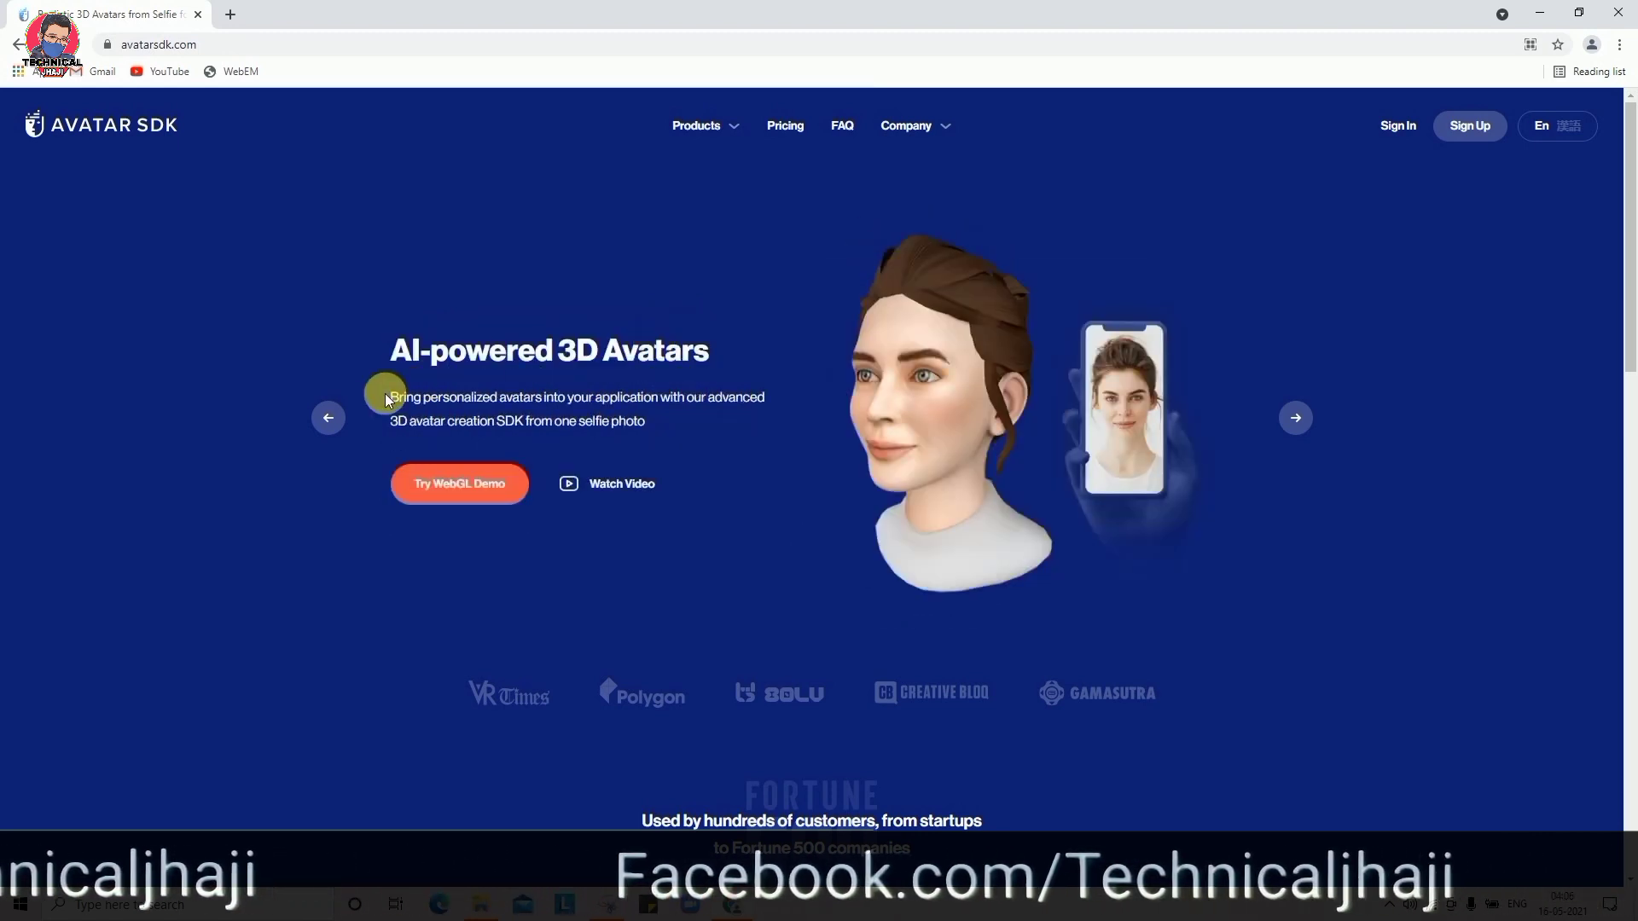
{"action": "left_click", "coordinate": [332, 419]}
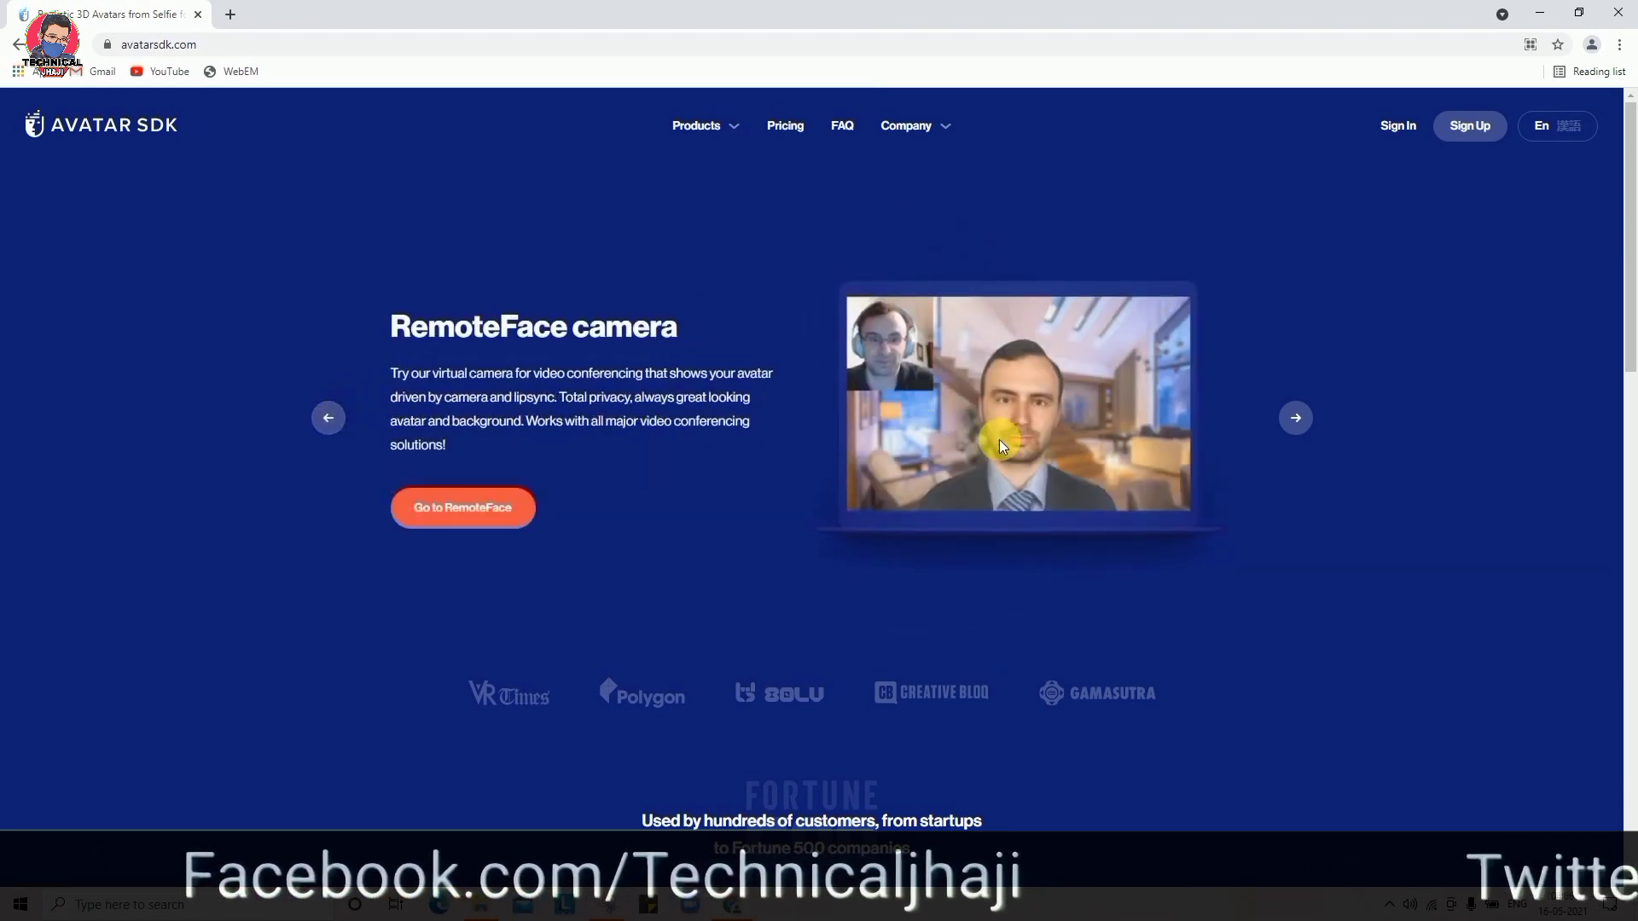
{"action": "left_click", "coordinate": [1310, 421]}
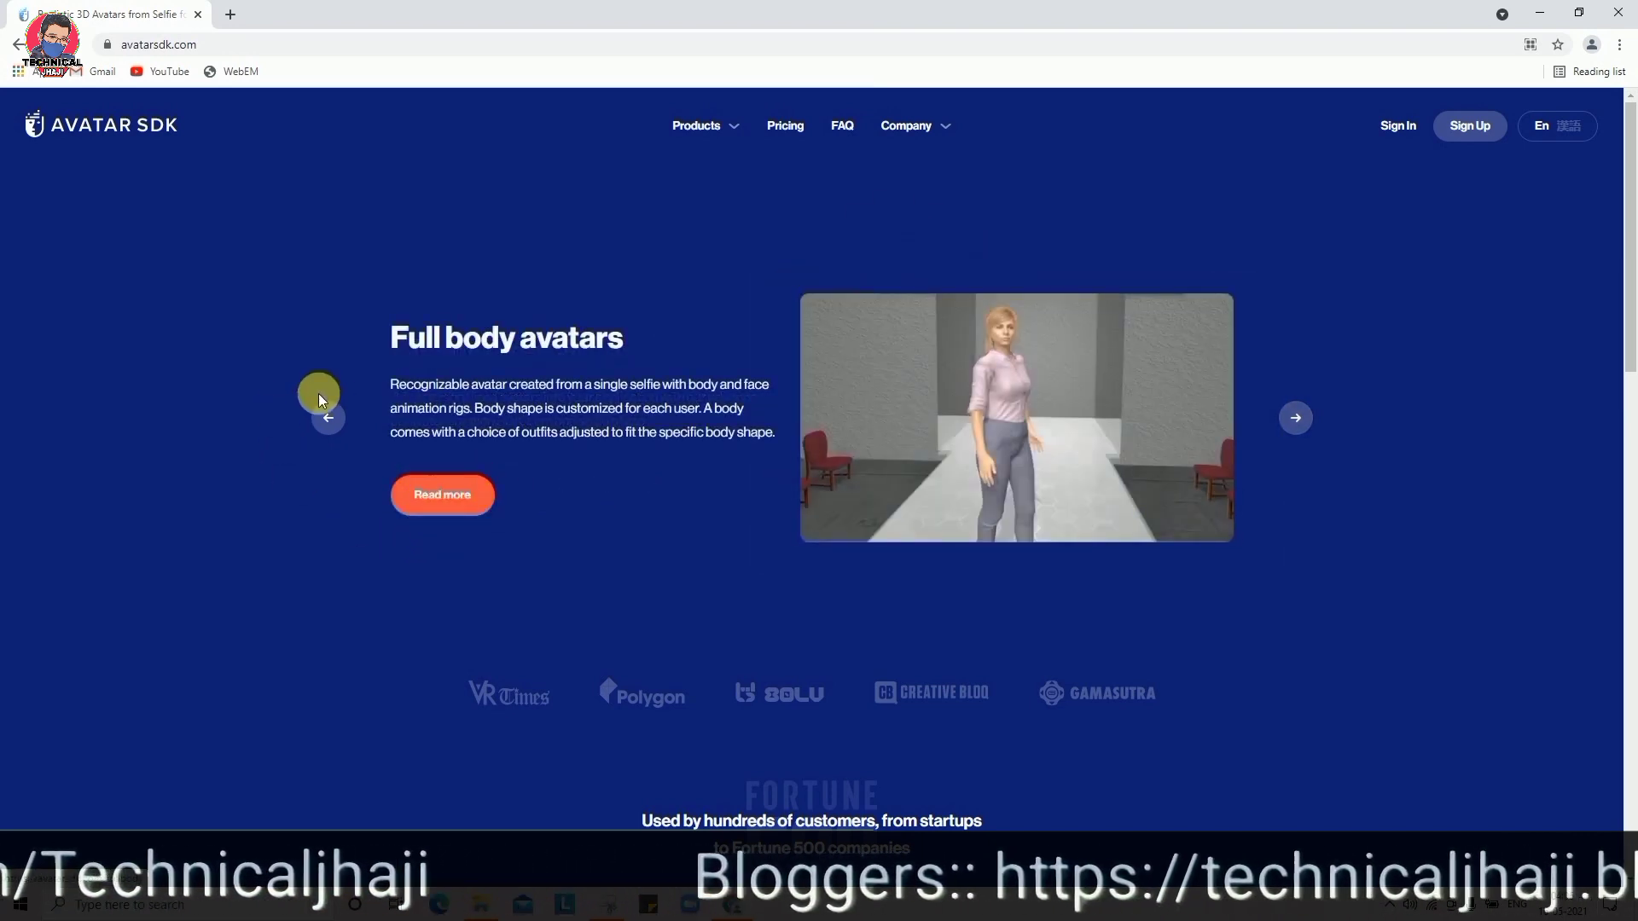
{"action": "left_click", "coordinate": [334, 421]}
{"action": "left_click", "coordinate": [480, 493]}
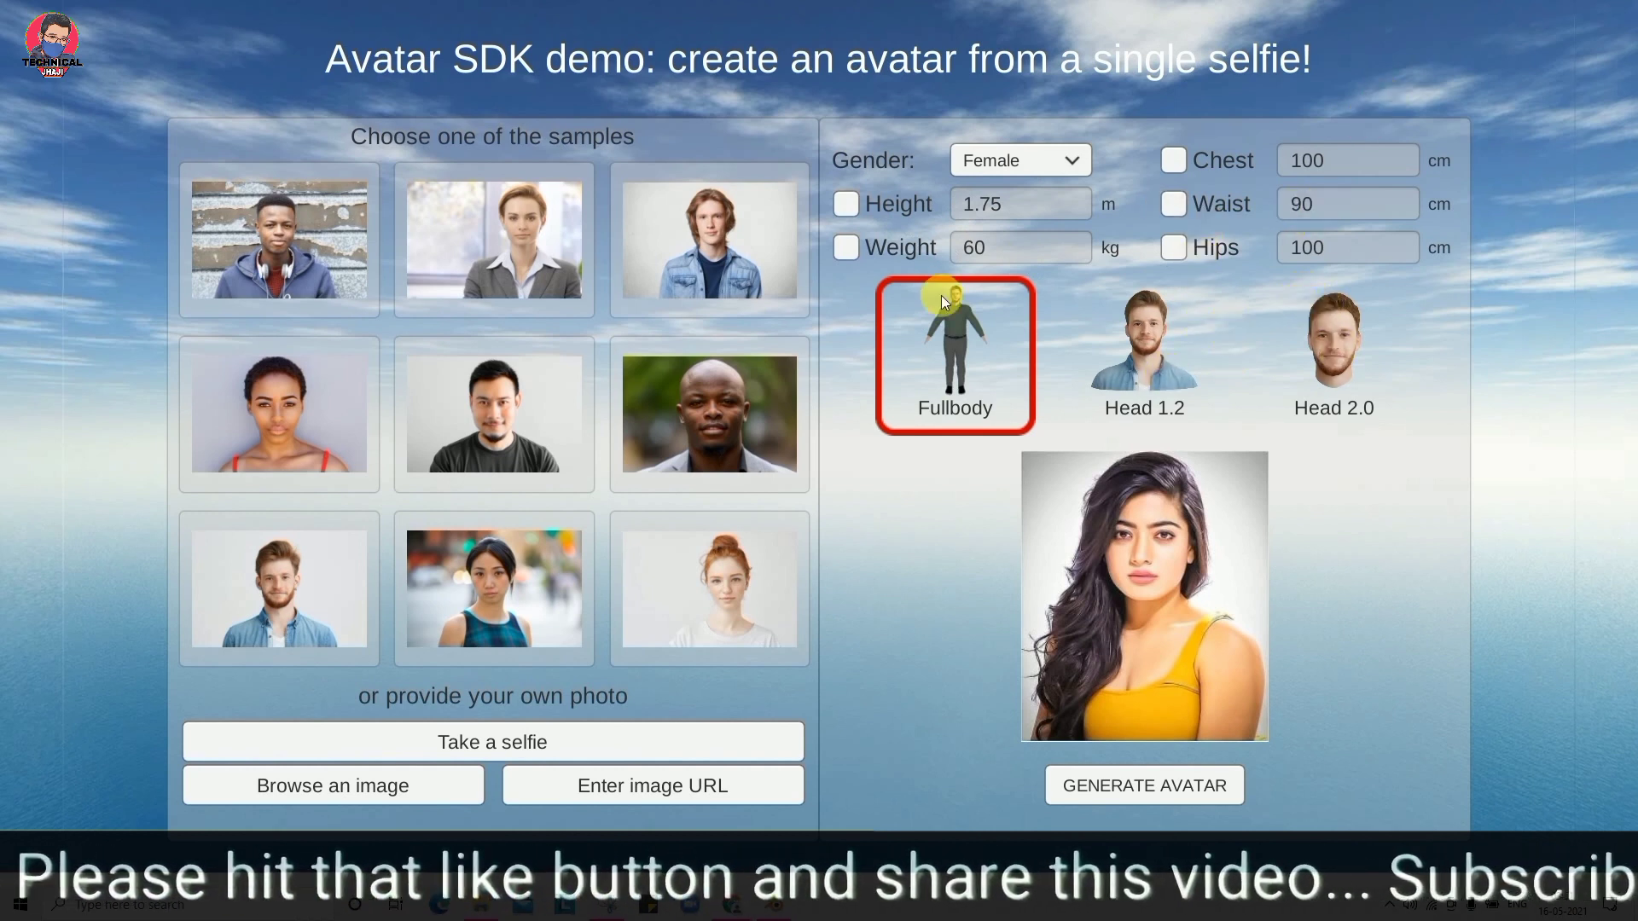
Generate a Fullbody, Female, 1.75 m, 60 kg avatar from the yellow-top portrait.
{"action": "left_click", "coordinate": [1174, 783]}
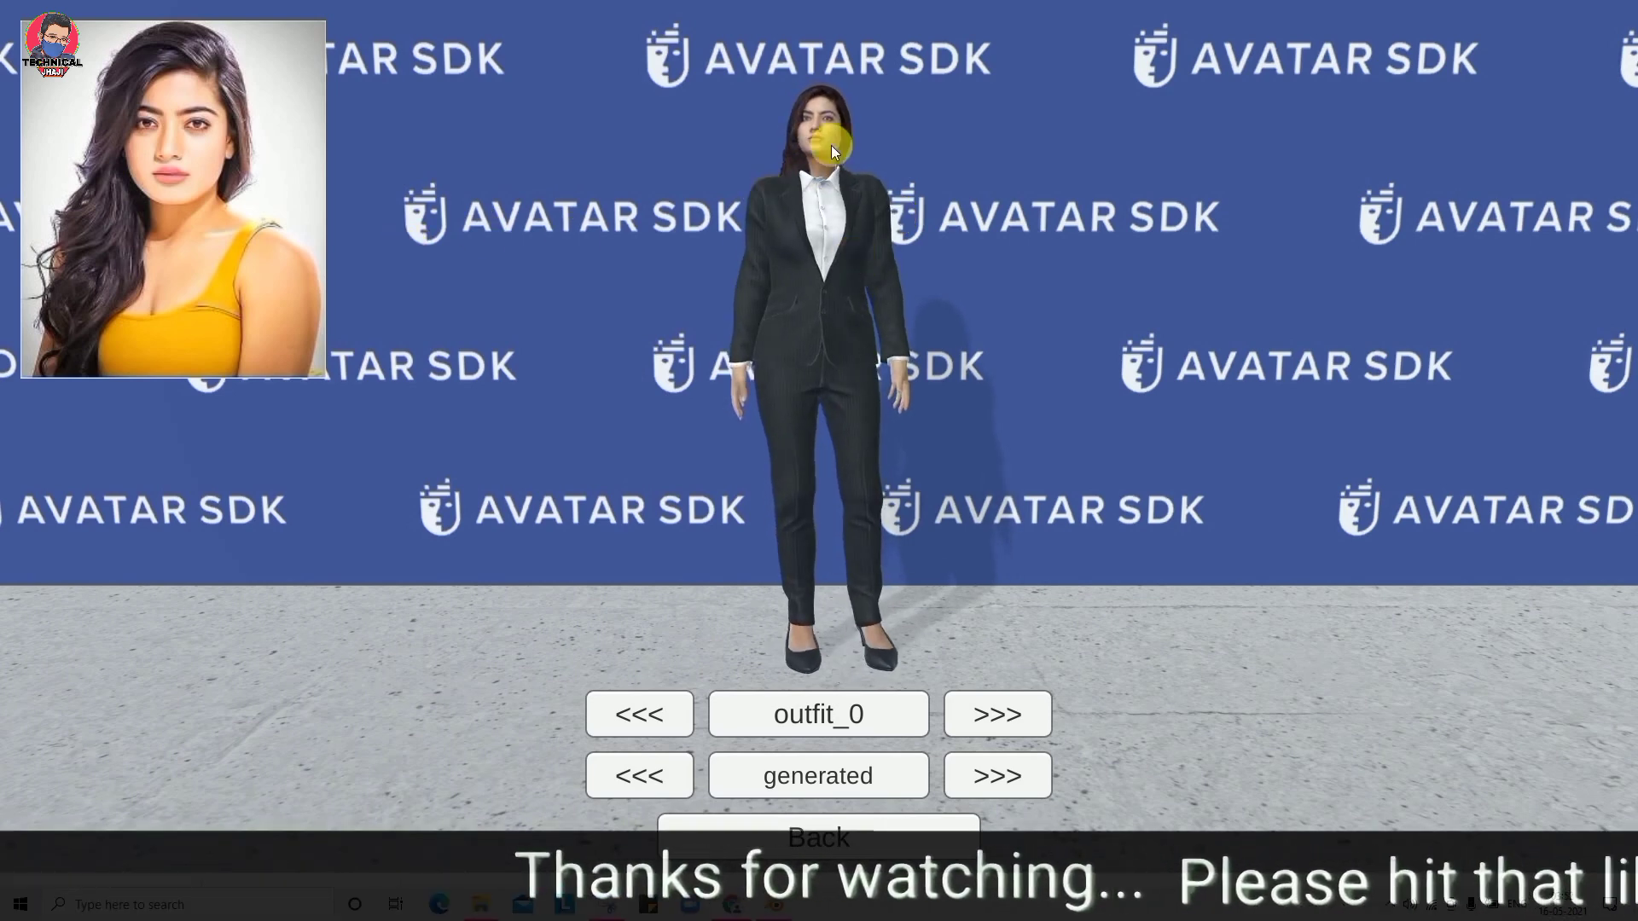
Rotate the avatar and change its outfit to outfit_2, pink blouse with grey trousers.
{"action": "mouse_move", "coordinate": [913, 262]}
{"action": "left_mouse_down"}
{"action": "mouse_move", "coordinate": [804, 297]}
{"action": "mouse_move", "coordinate": [702, 387]}
{"action": "mouse_move", "coordinate": [622, 427]}
{"action": "mouse_move", "coordinate": [858, 402]}
{"action": "left_mouse_up"}
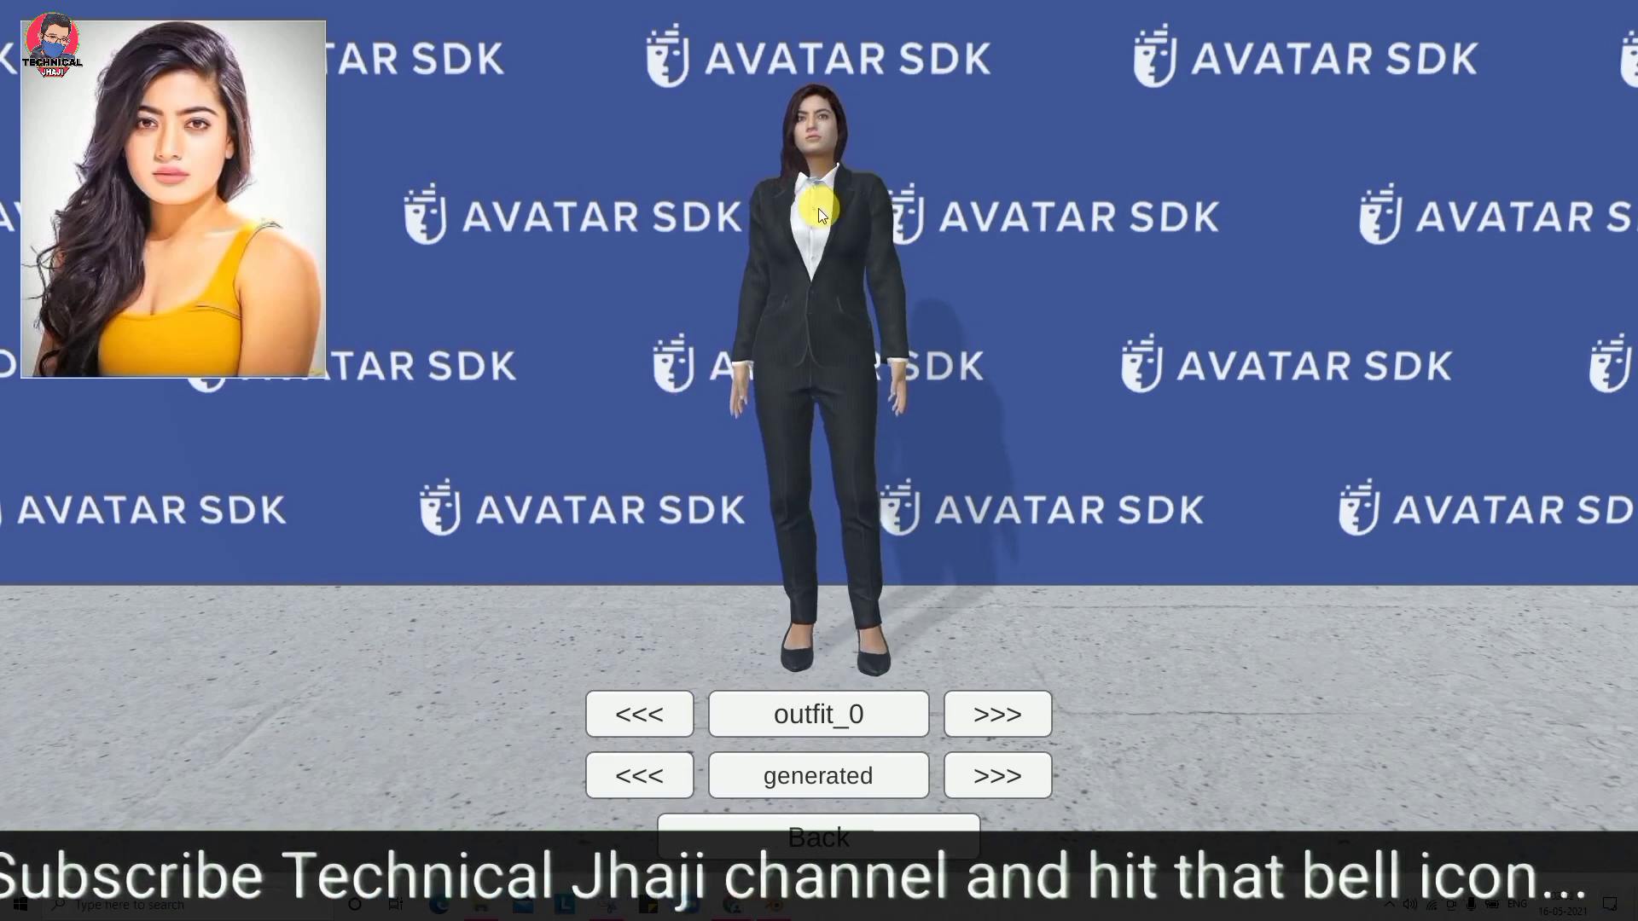
{"action": "mouse_move", "coordinate": [824, 209]}
{"action": "left_mouse_down"}
{"action": "mouse_move", "coordinate": [725, 217]}
{"action": "mouse_move", "coordinate": [902, 232]}
{"action": "mouse_move", "coordinate": [1123, 151]}
{"action": "mouse_move", "coordinate": [927, 227]}
{"action": "mouse_move", "coordinate": [1334, 174]}
{"action": "mouse_move", "coordinate": [1016, 265]}
{"action": "mouse_move", "coordinate": [873, 331]}
{"action": "left_mouse_up"}
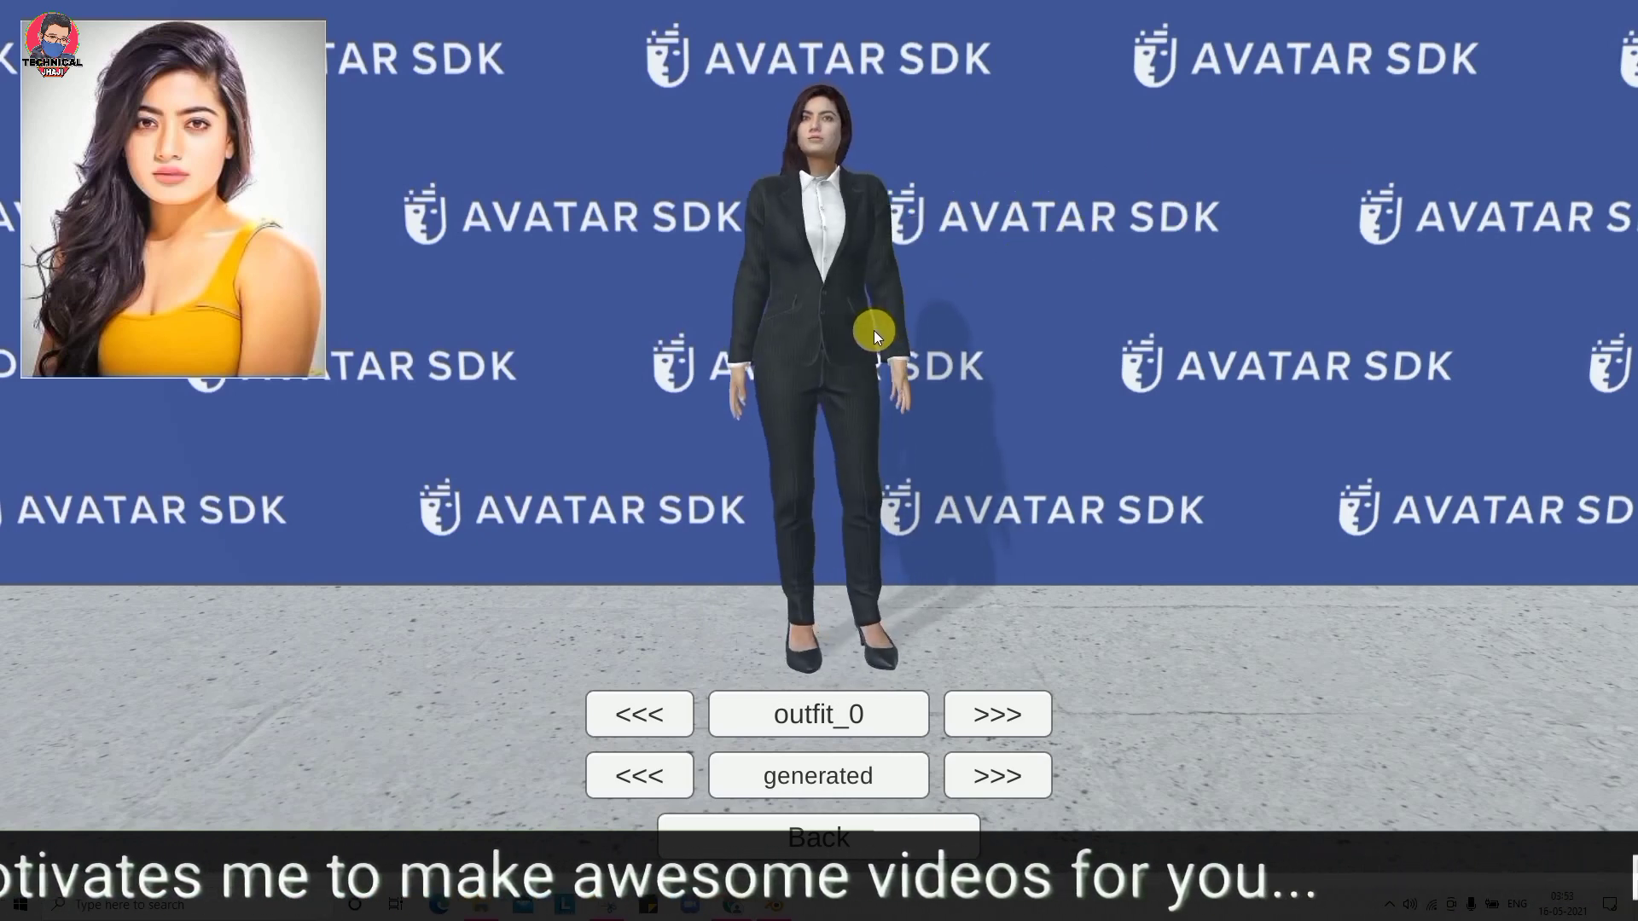
{"action": "left_click", "coordinate": [1021, 713]}
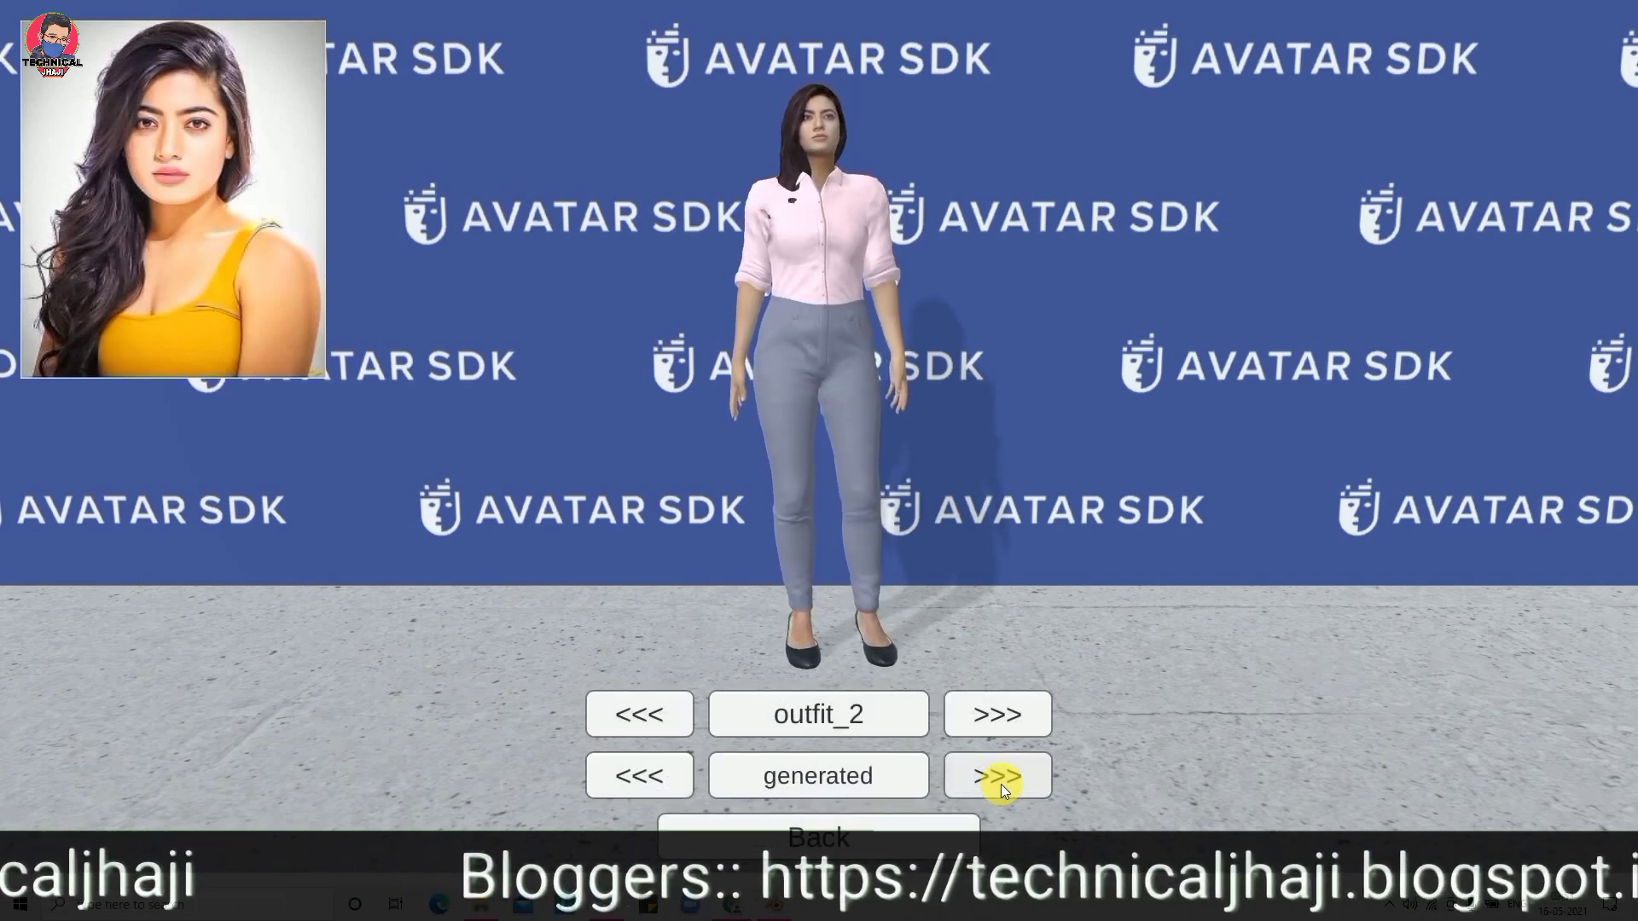
{"action": "mouse_move", "coordinate": [810, 383]}
{"action": "left_mouse_down"}
{"action": "mouse_move", "coordinate": [949, 355]}
{"action": "mouse_move", "coordinate": [1030, 303]}
{"action": "mouse_move", "coordinate": [848, 368]}
{"action": "left_mouse_up"}
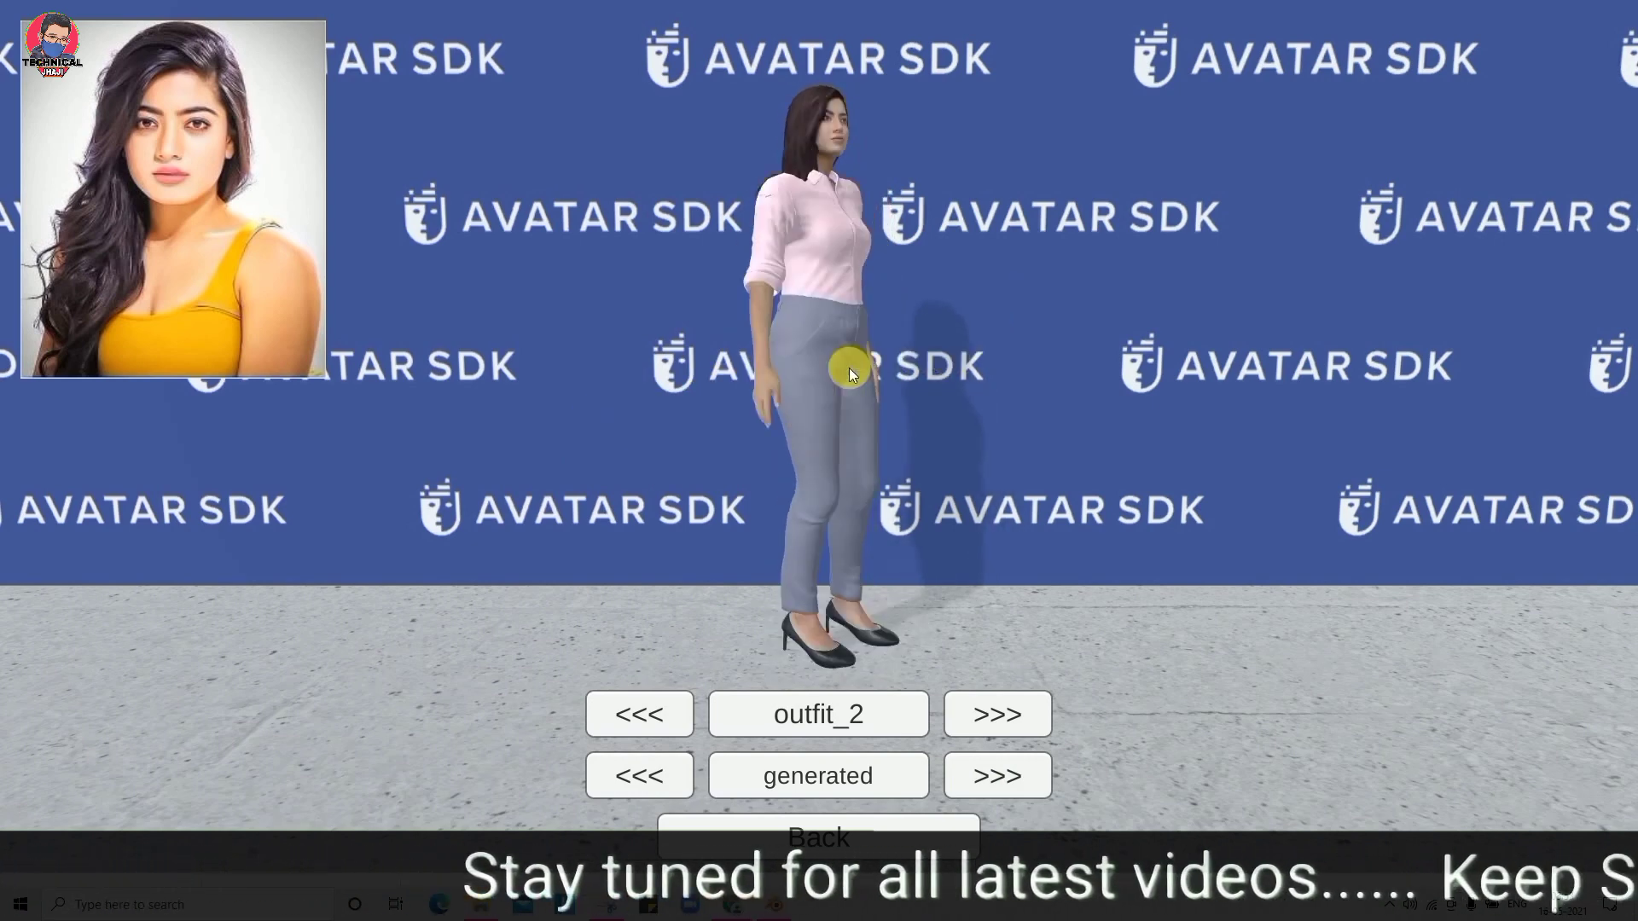
Browse the outfit and haircut lists, cancelling both without applying changes.
{"action": "left_click", "coordinate": [838, 734]}
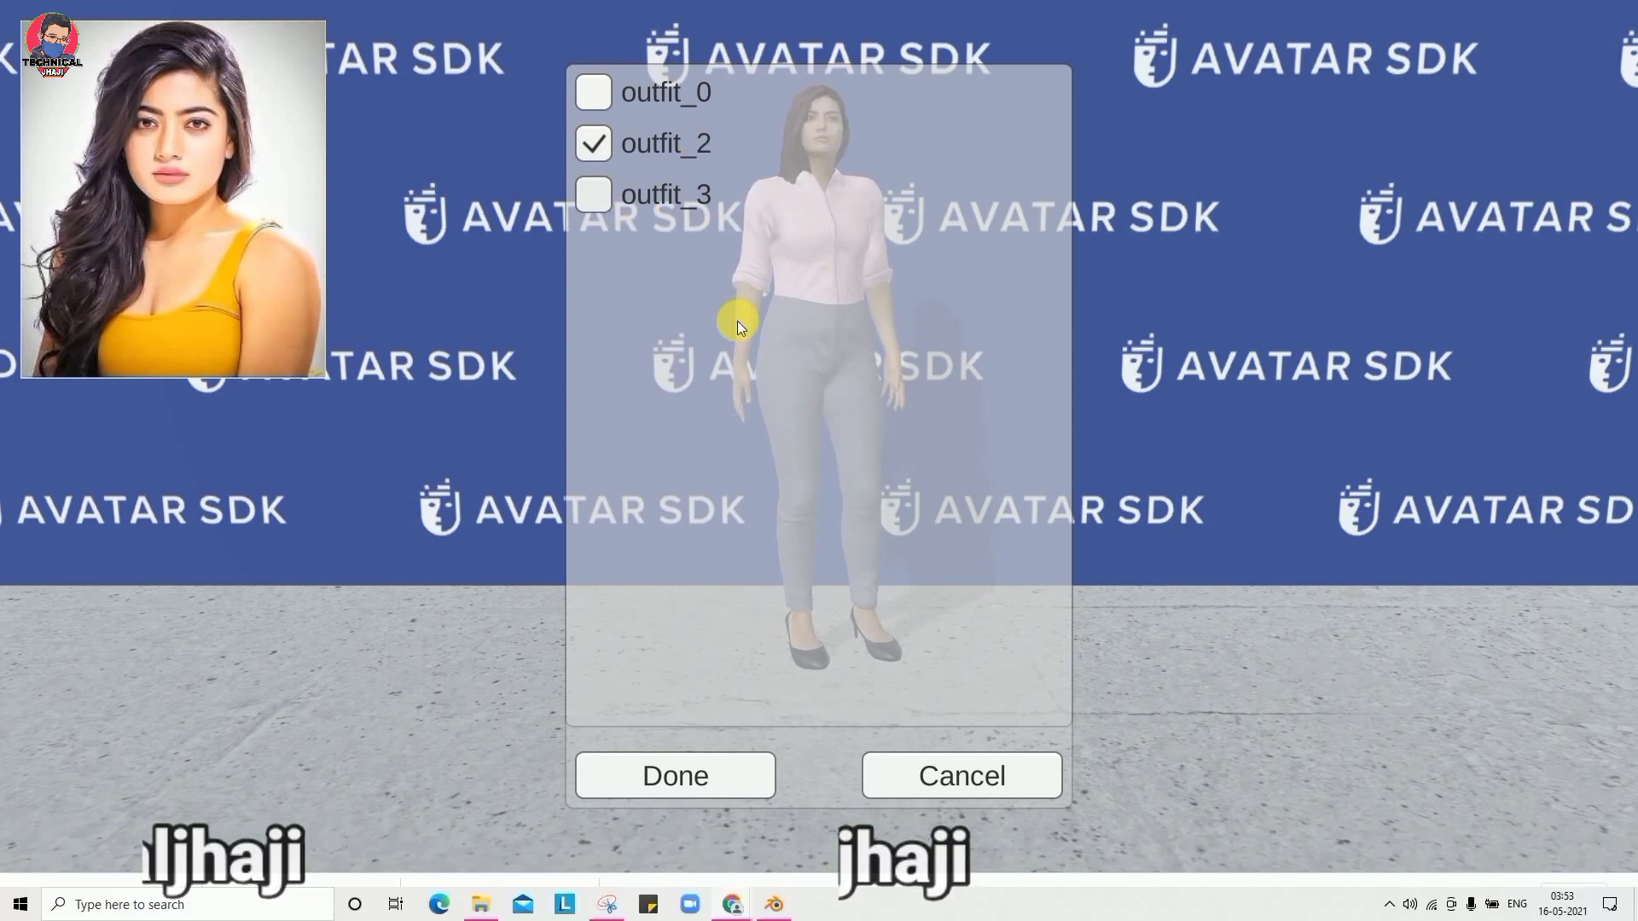
{"action": "left_click", "coordinate": [1005, 784]}
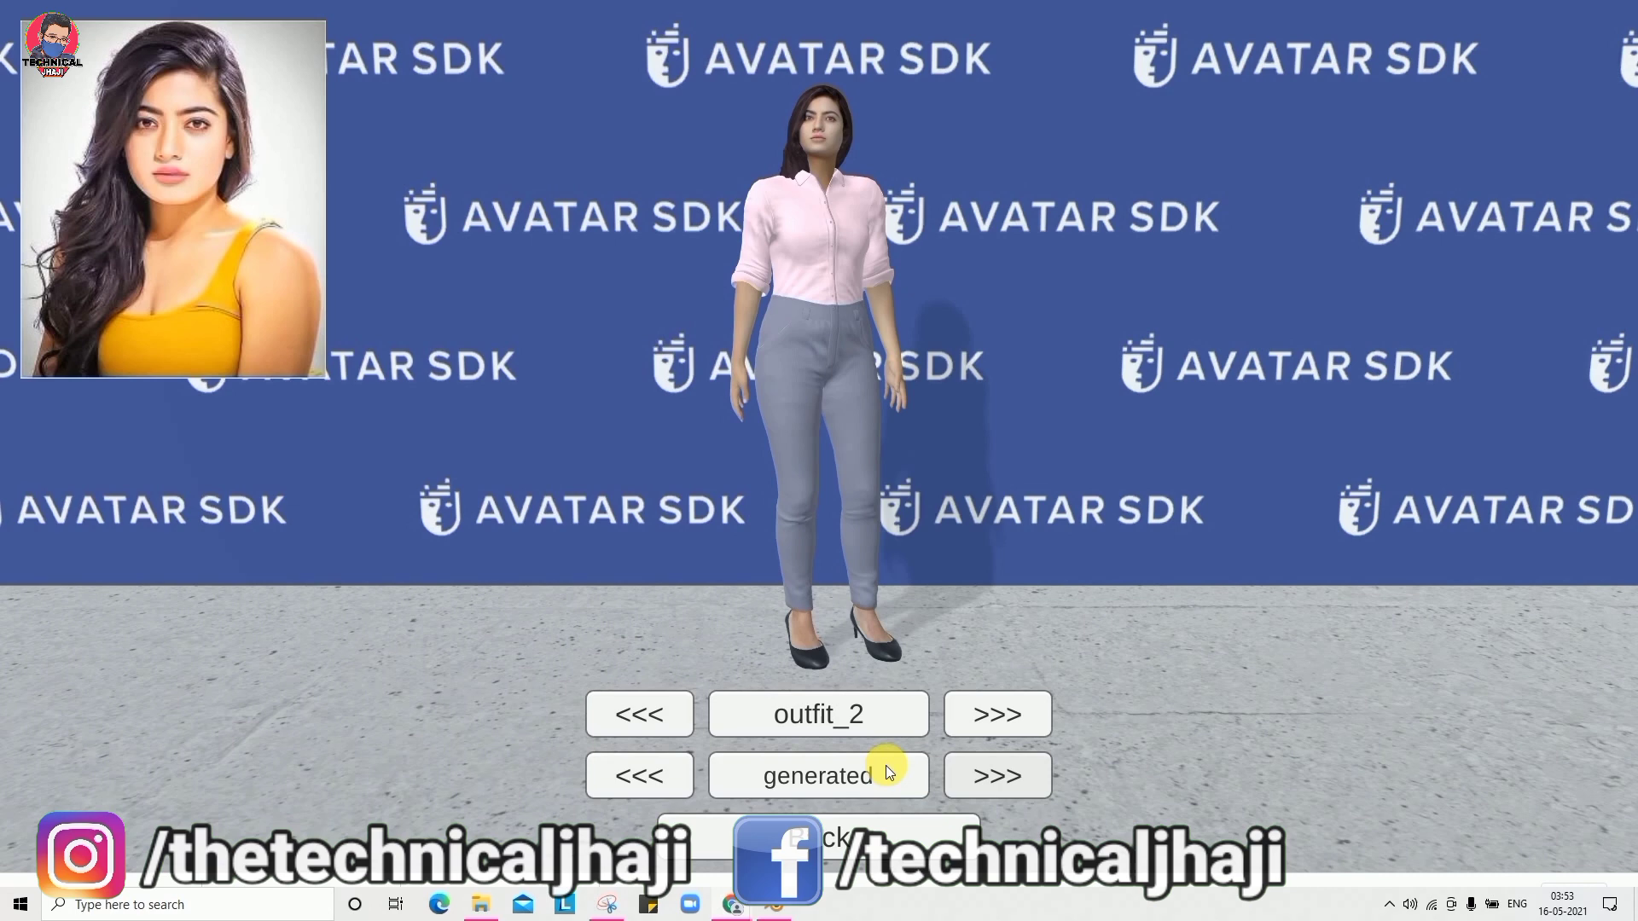
{"action": "left_click", "coordinate": [830, 787]}
{"action": "scroll", "coordinate": [814, 380], "scroll_direction": "down", "scroll_amount": 3}
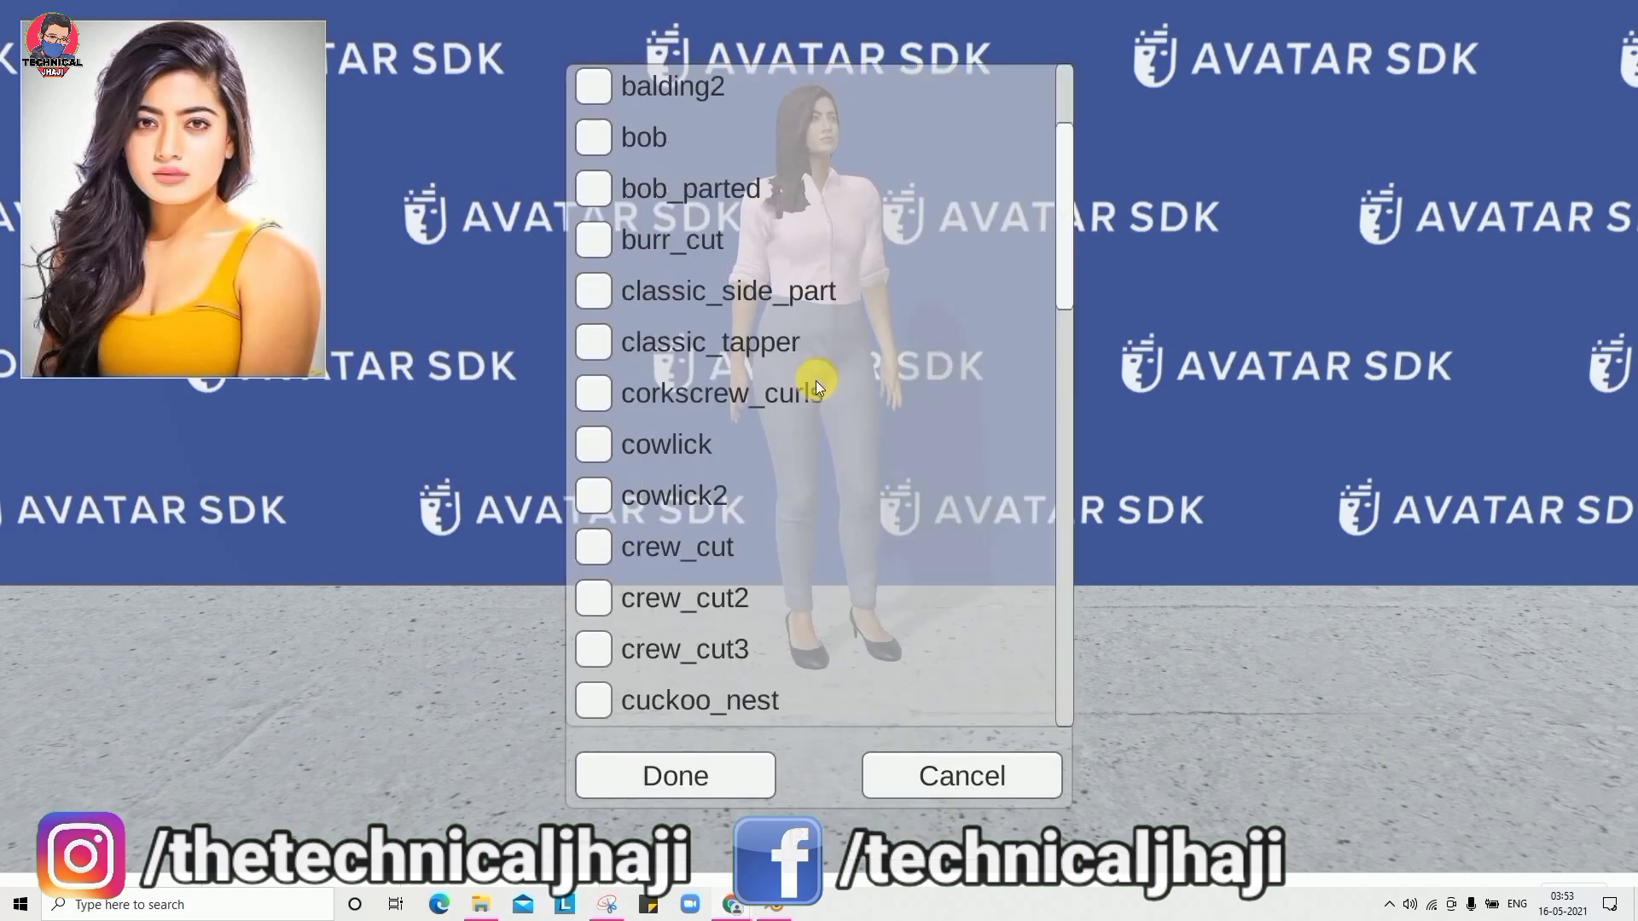
{"action": "scroll", "coordinate": [816, 381], "scroll_direction": "down", "scroll_amount": 4}
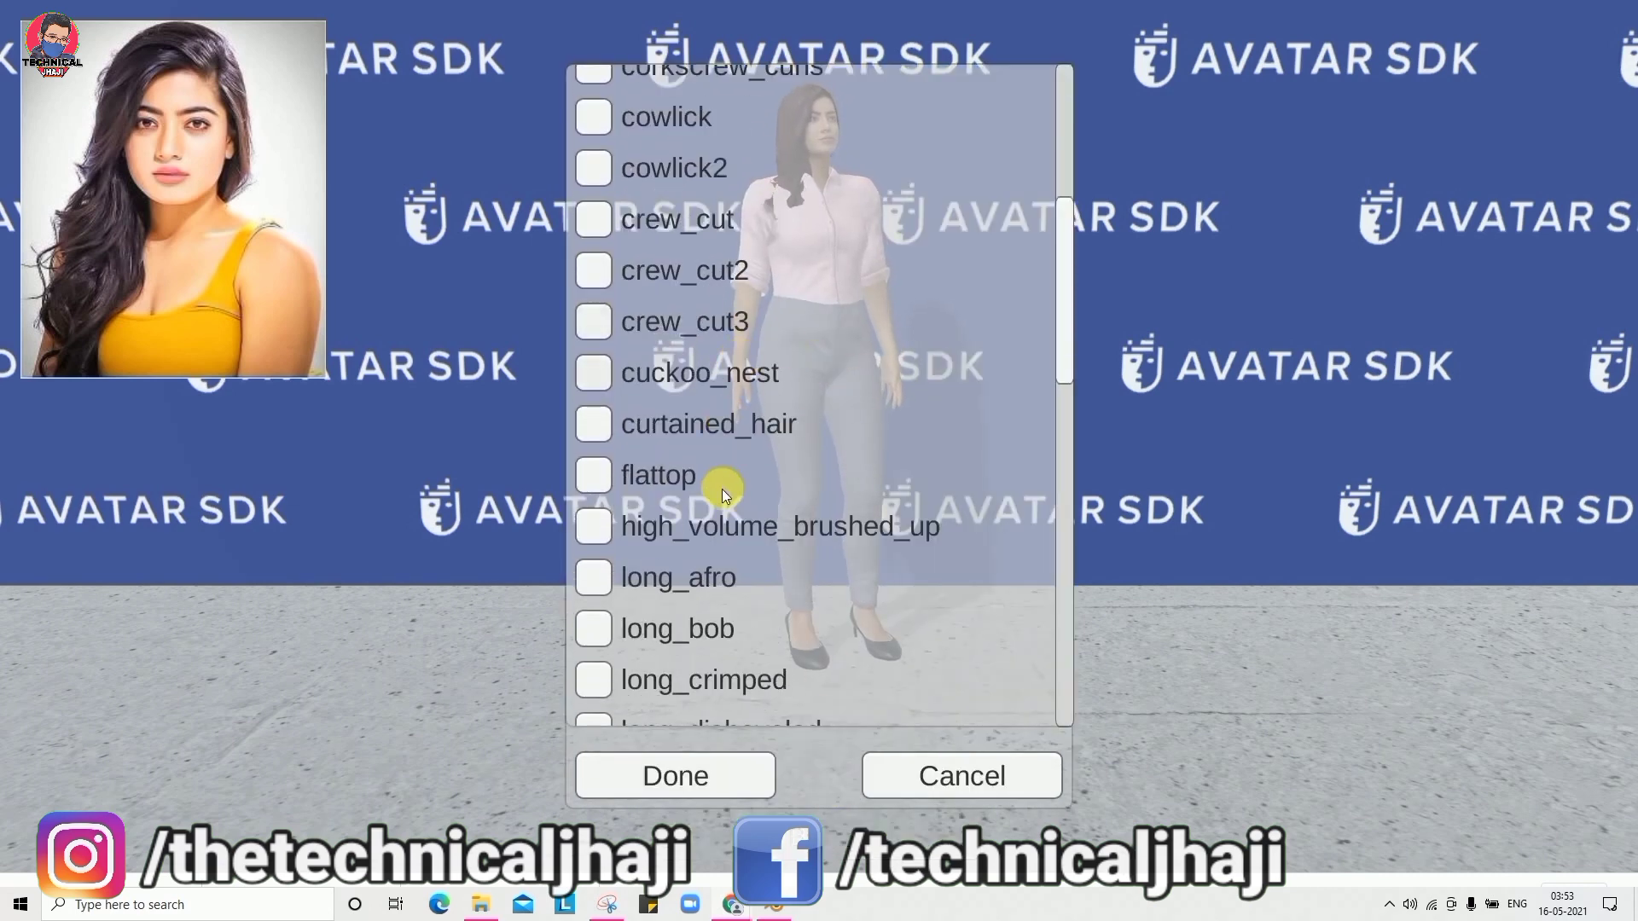
{"action": "scroll", "coordinate": [722, 490], "scroll_direction": "down", "scroll_amount": 3}
{"action": "scroll", "coordinate": [723, 491], "scroll_direction": "down", "scroll_amount": 2}
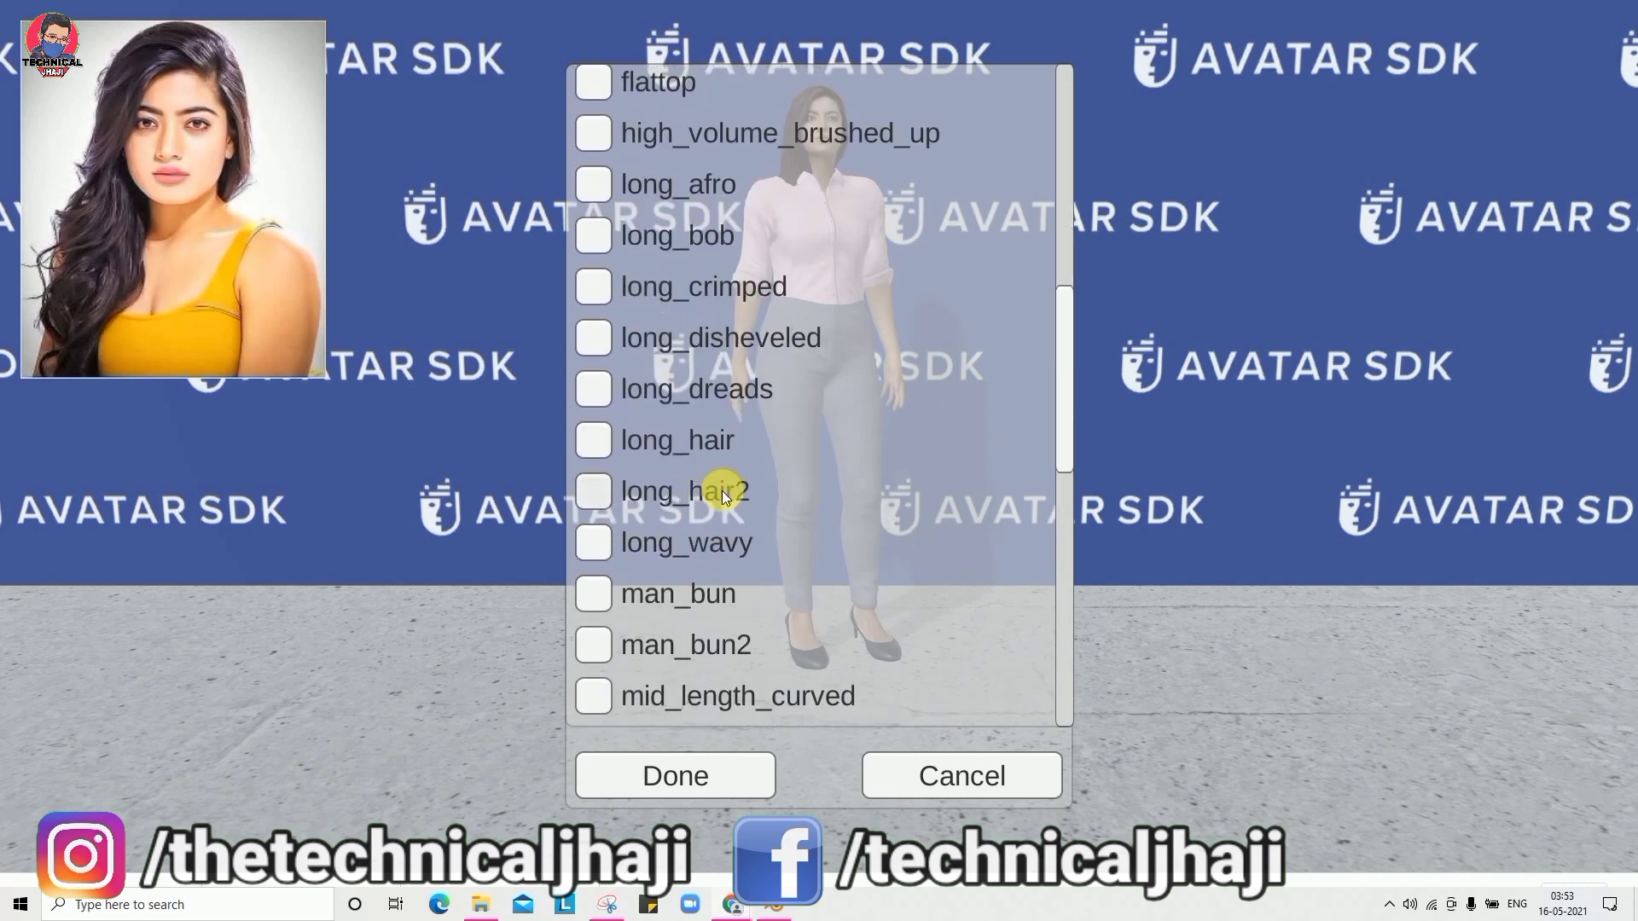
{"action": "scroll", "coordinate": [722, 490], "scroll_direction": "down", "scroll_amount": 1}
{"action": "scroll", "coordinate": [722, 490], "scroll_direction": "down", "scroll_amount": 2}
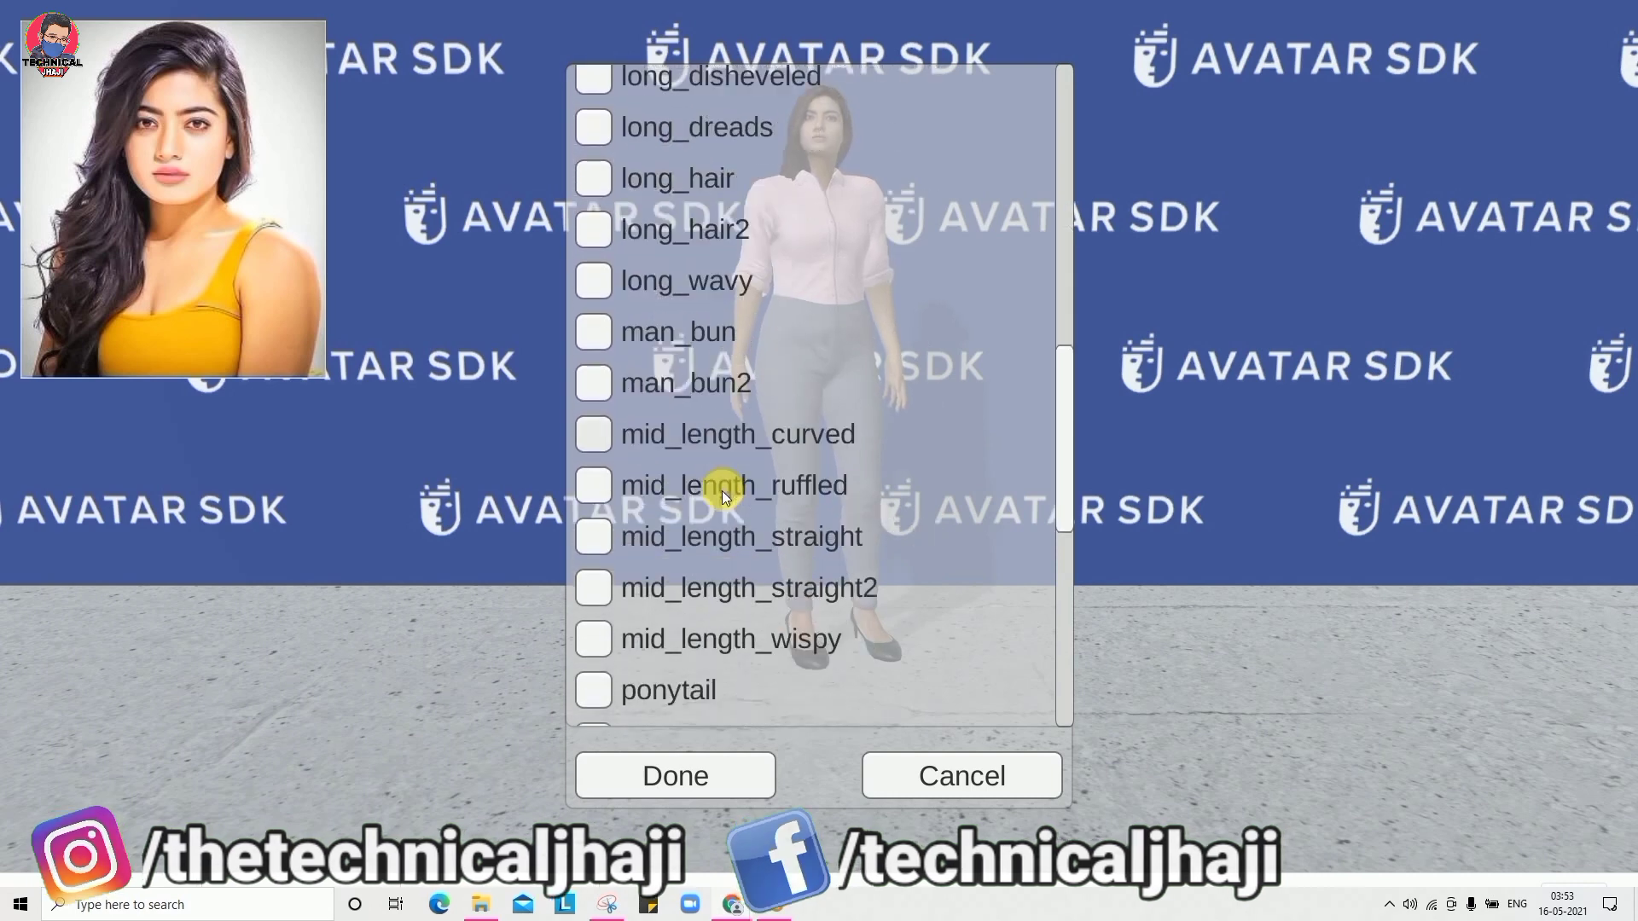
{"action": "left_click", "coordinate": [950, 771]}
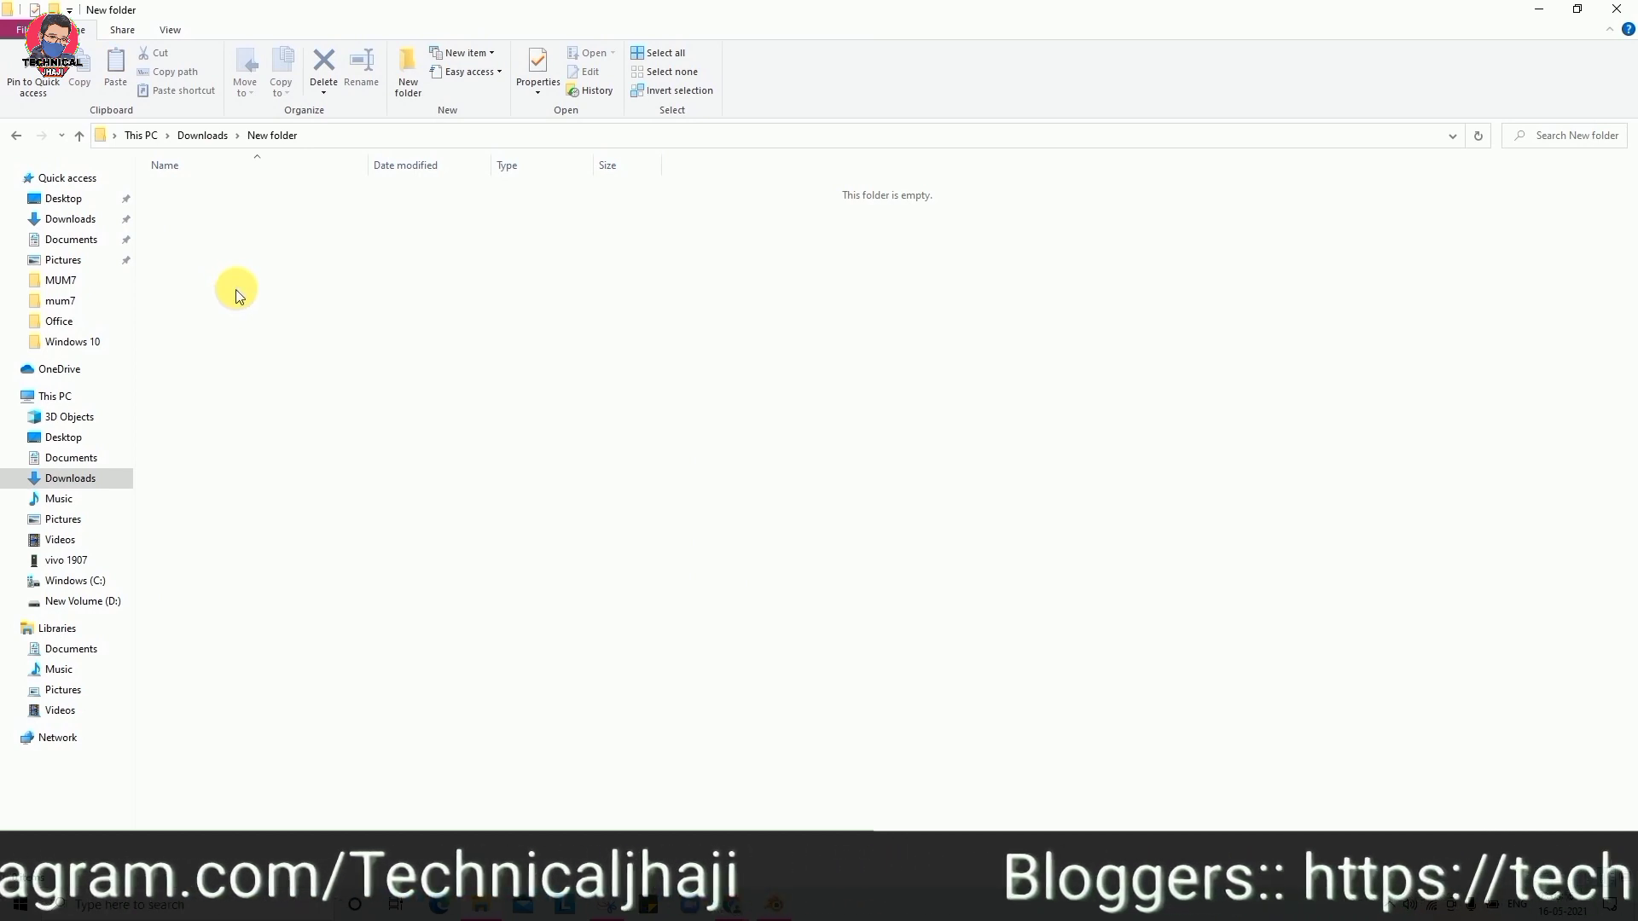
Paste the three model ZIPs into New folder and extract each into its own folder.
{"action": "key", "text": "ctrl+v"}
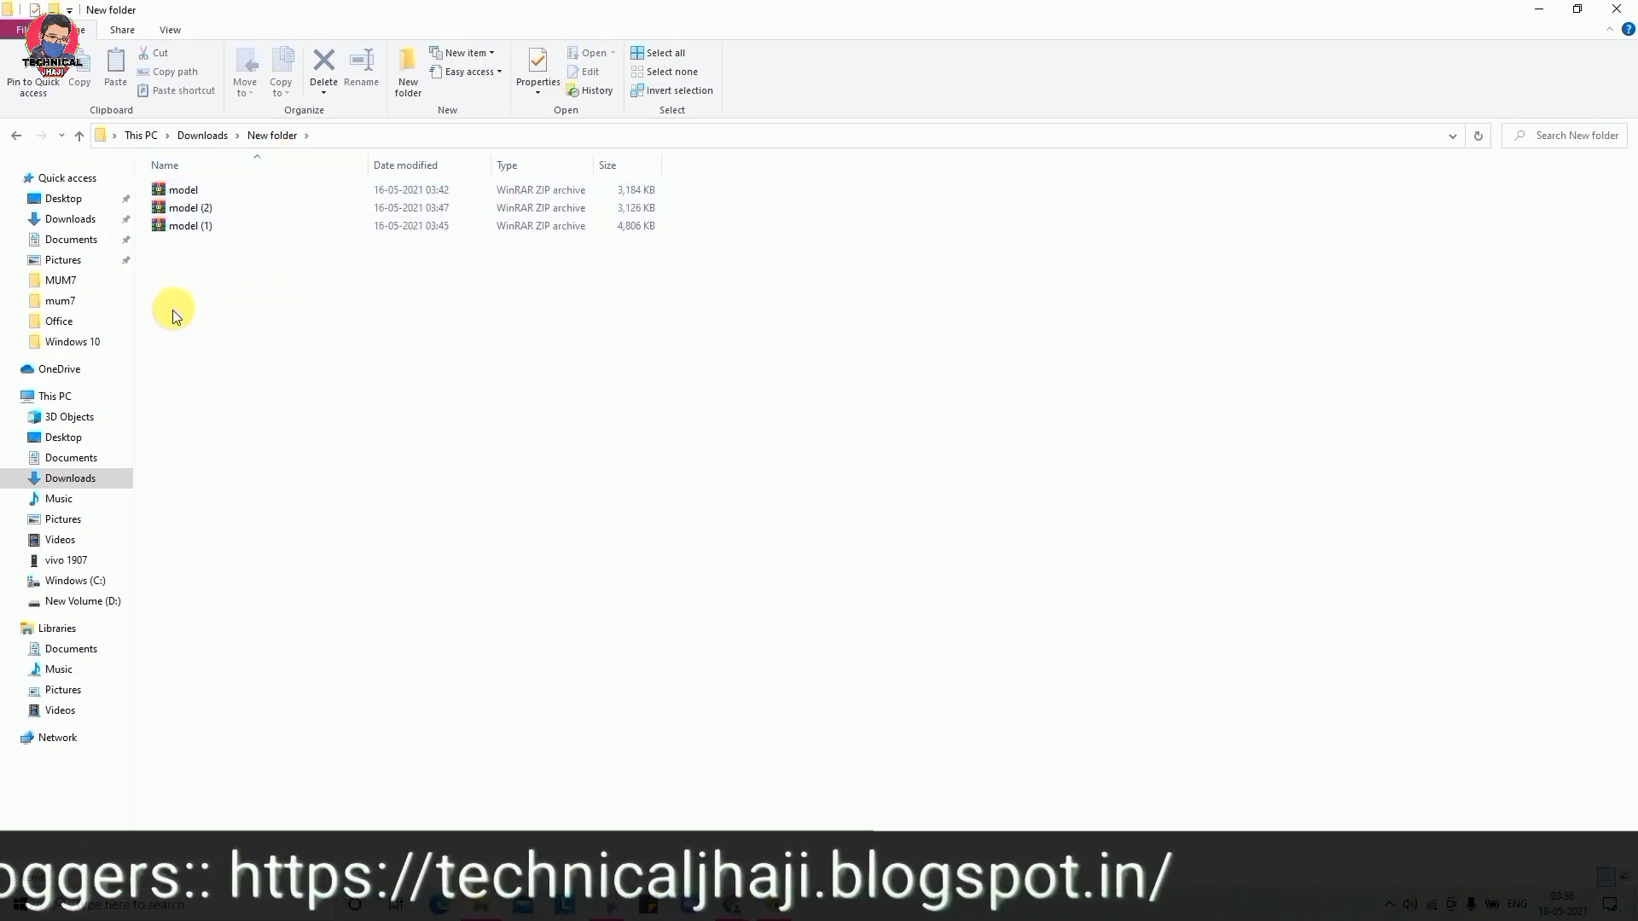
{"action": "key", "text": "ctrl+a"}
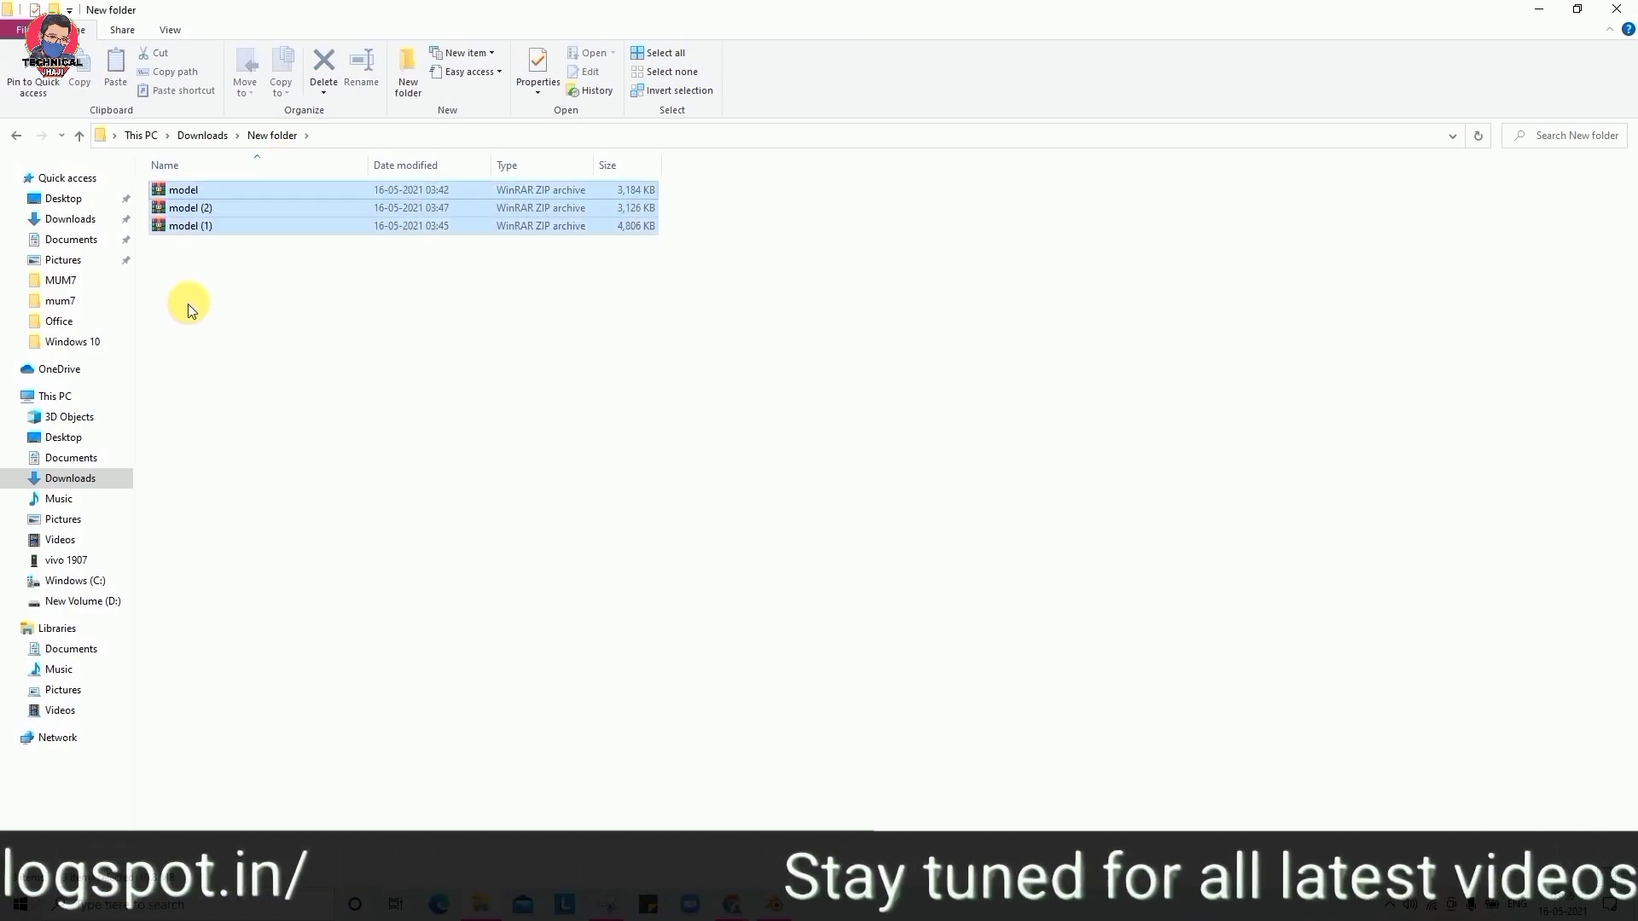
{"action": "right_click", "coordinate": [189, 207]}
{"action": "left_click", "coordinate": [254, 368]}
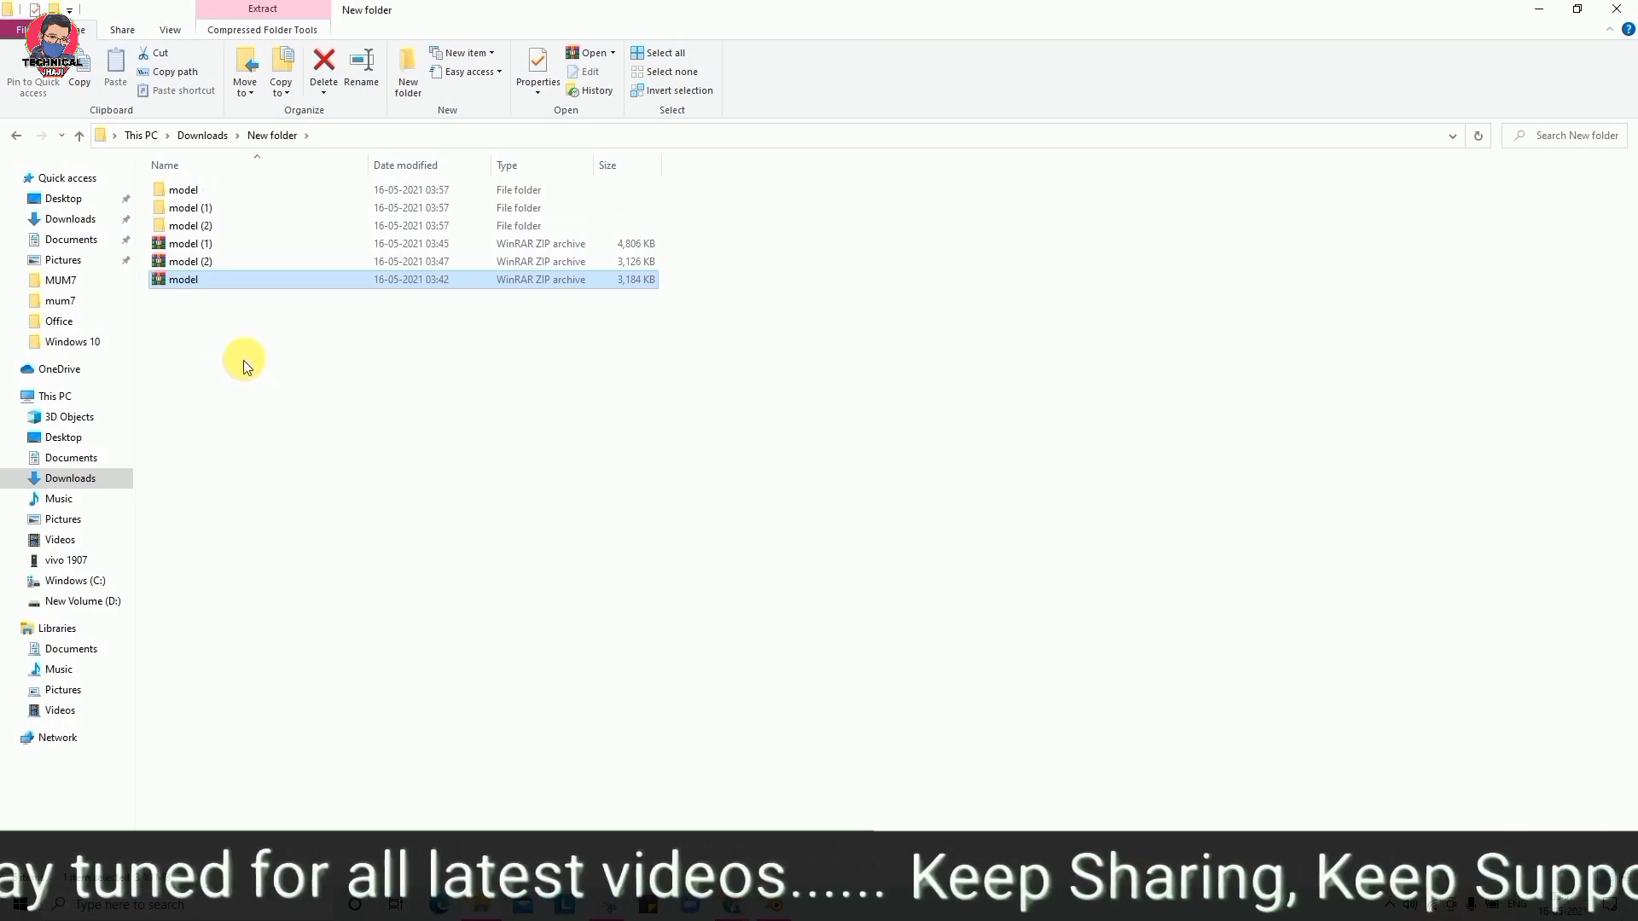
Inspect the extracted model and model (1) folders, then switch to Blender.
{"action": "double_click", "coordinate": [209, 189]}
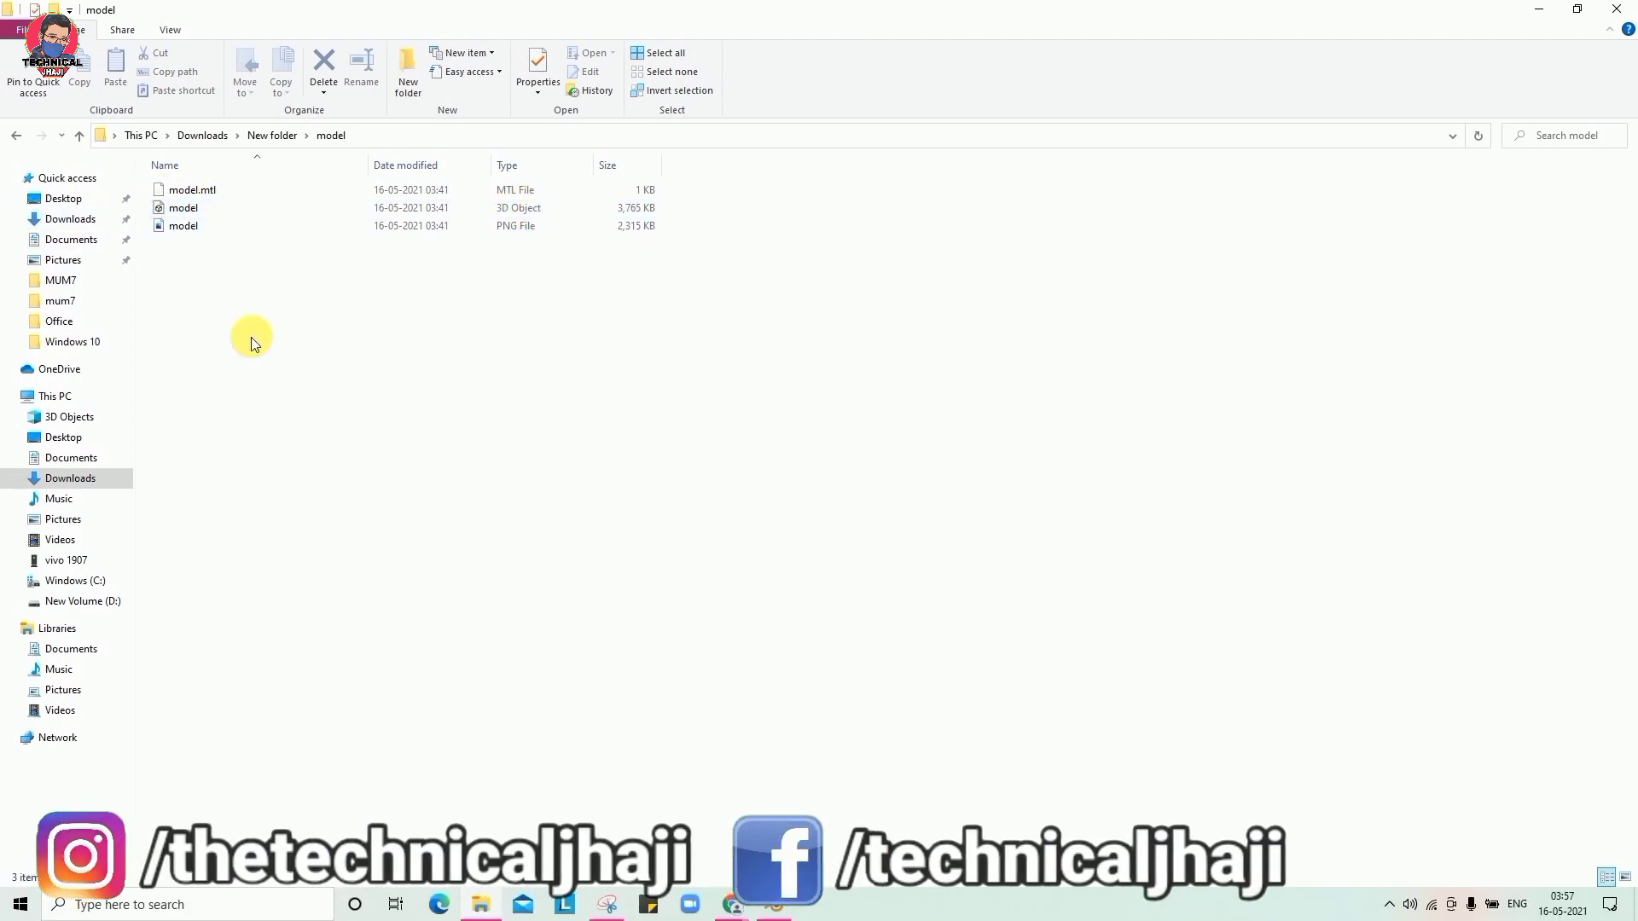
{"action": "key", "text": "BackSpace"}
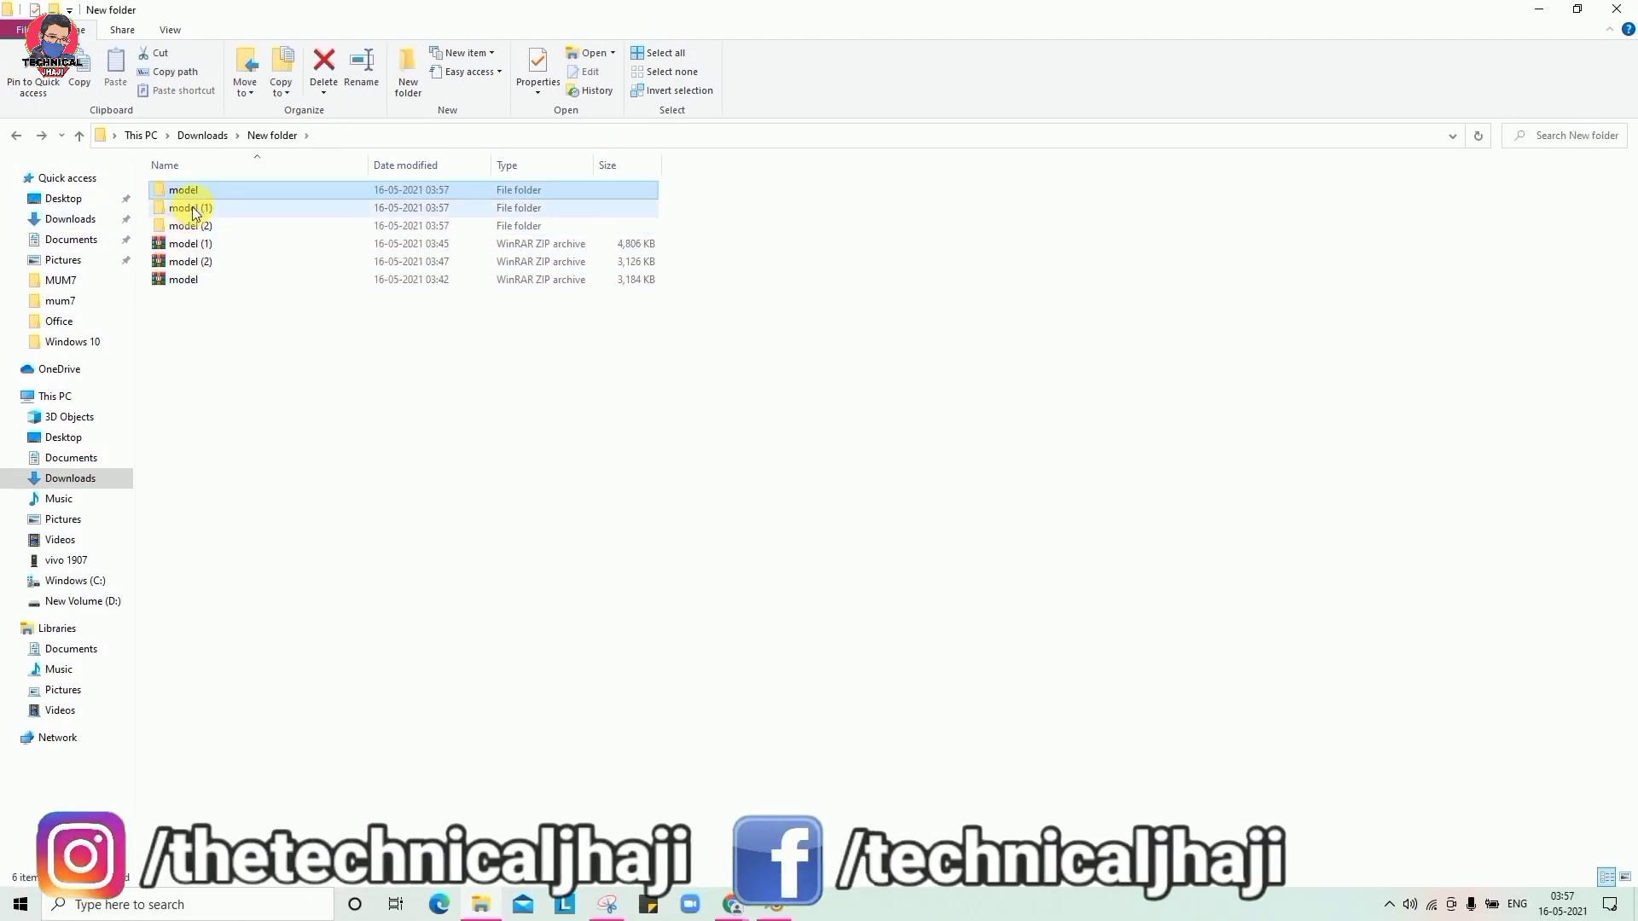
{"action": "double_click", "coordinate": [188, 208]}
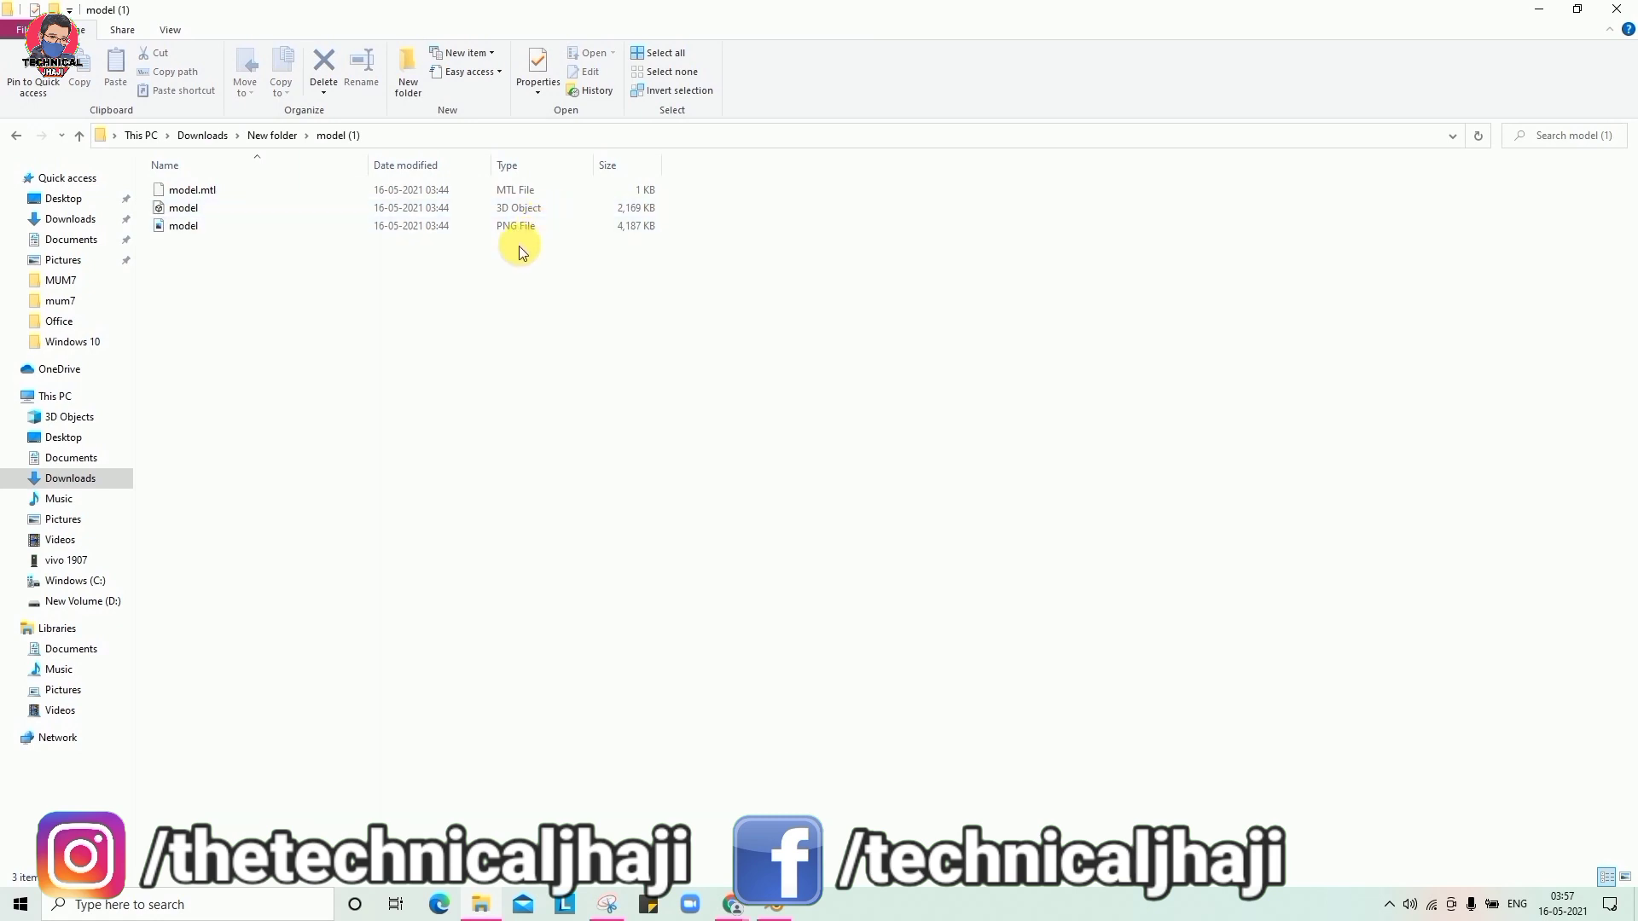
{"action": "key", "text": "BackSpace"}
{"action": "left_click", "coordinate": [770, 908]}
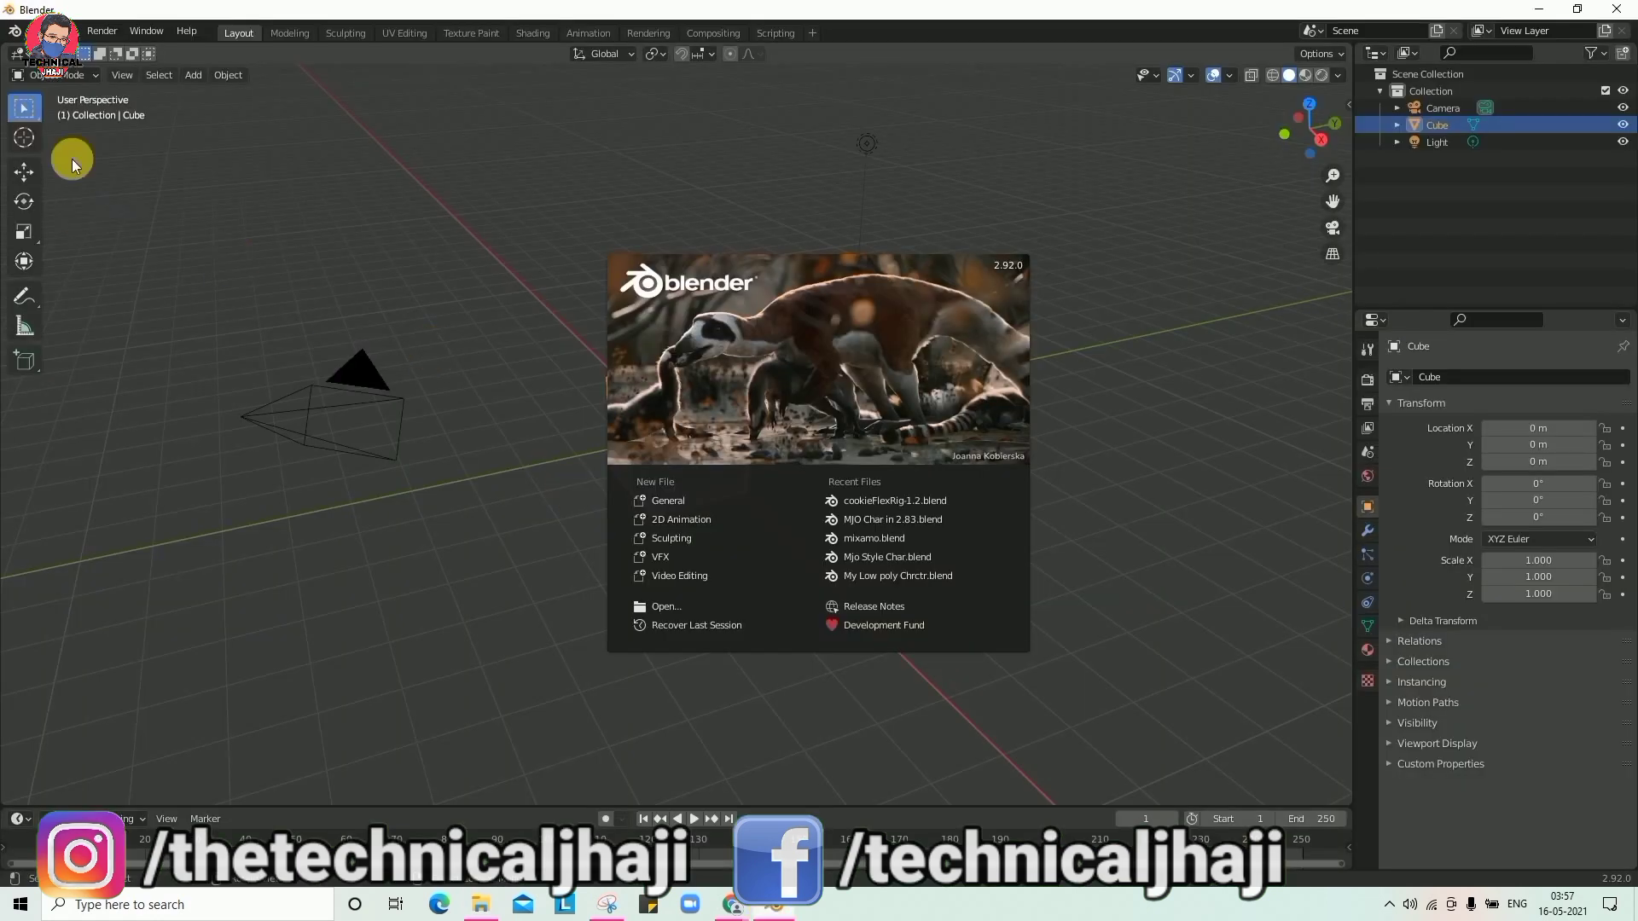
Dismiss Blender's start screen and delete the default cube.
{"action": "key", "text": "Escape"}
{"action": "left_click", "coordinate": [39, 31]}
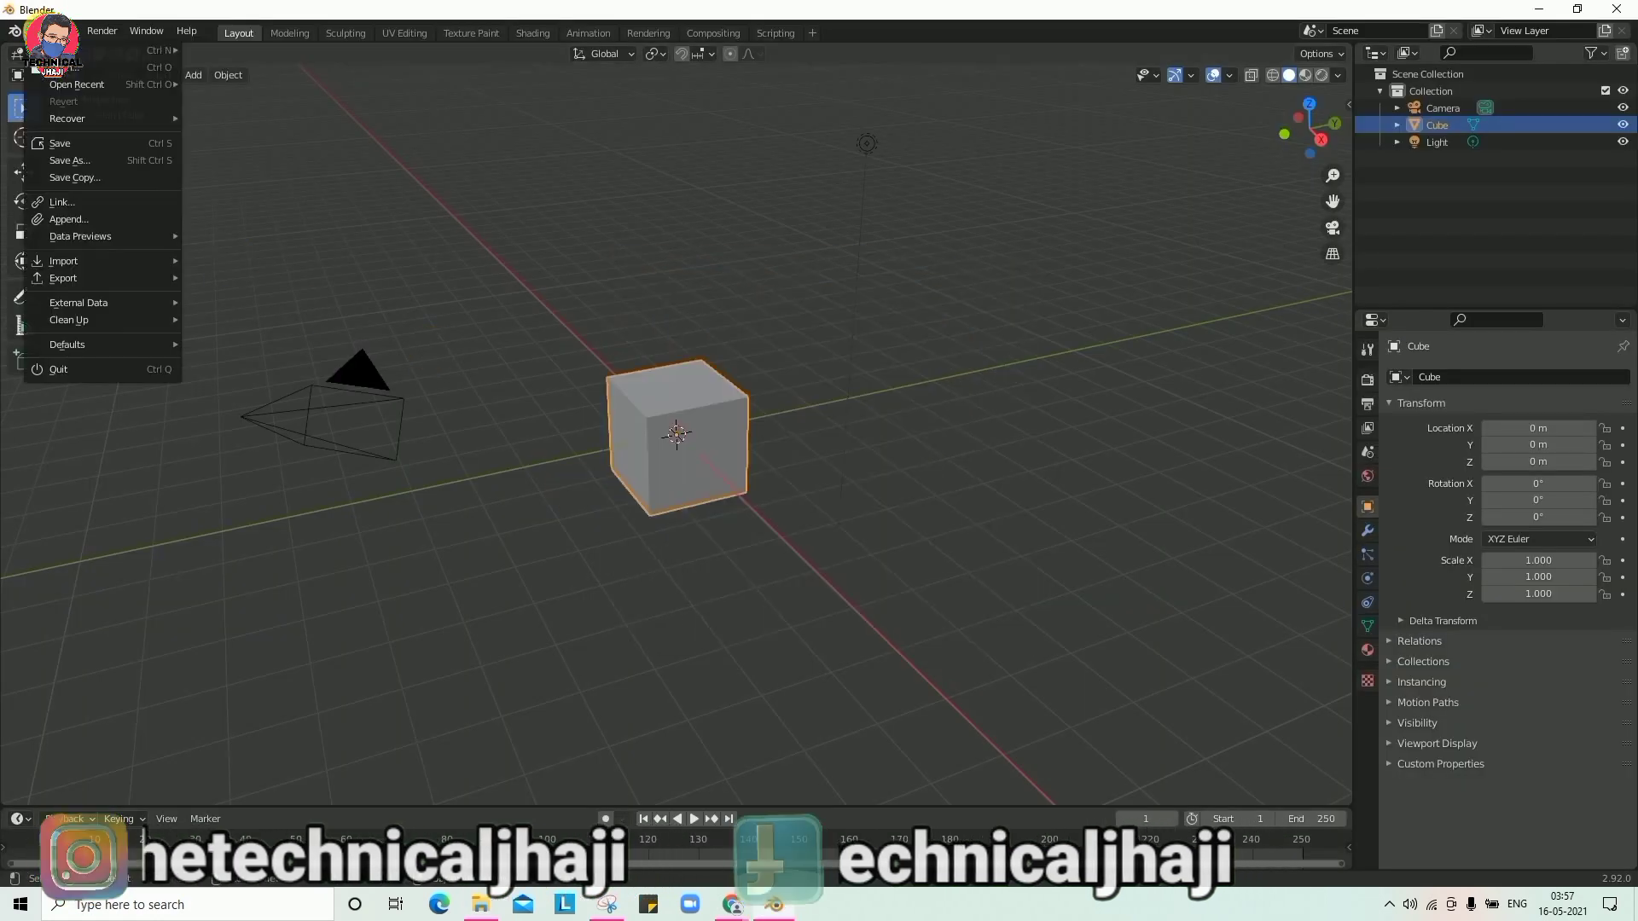
{"action": "left_click", "coordinate": [690, 396]}
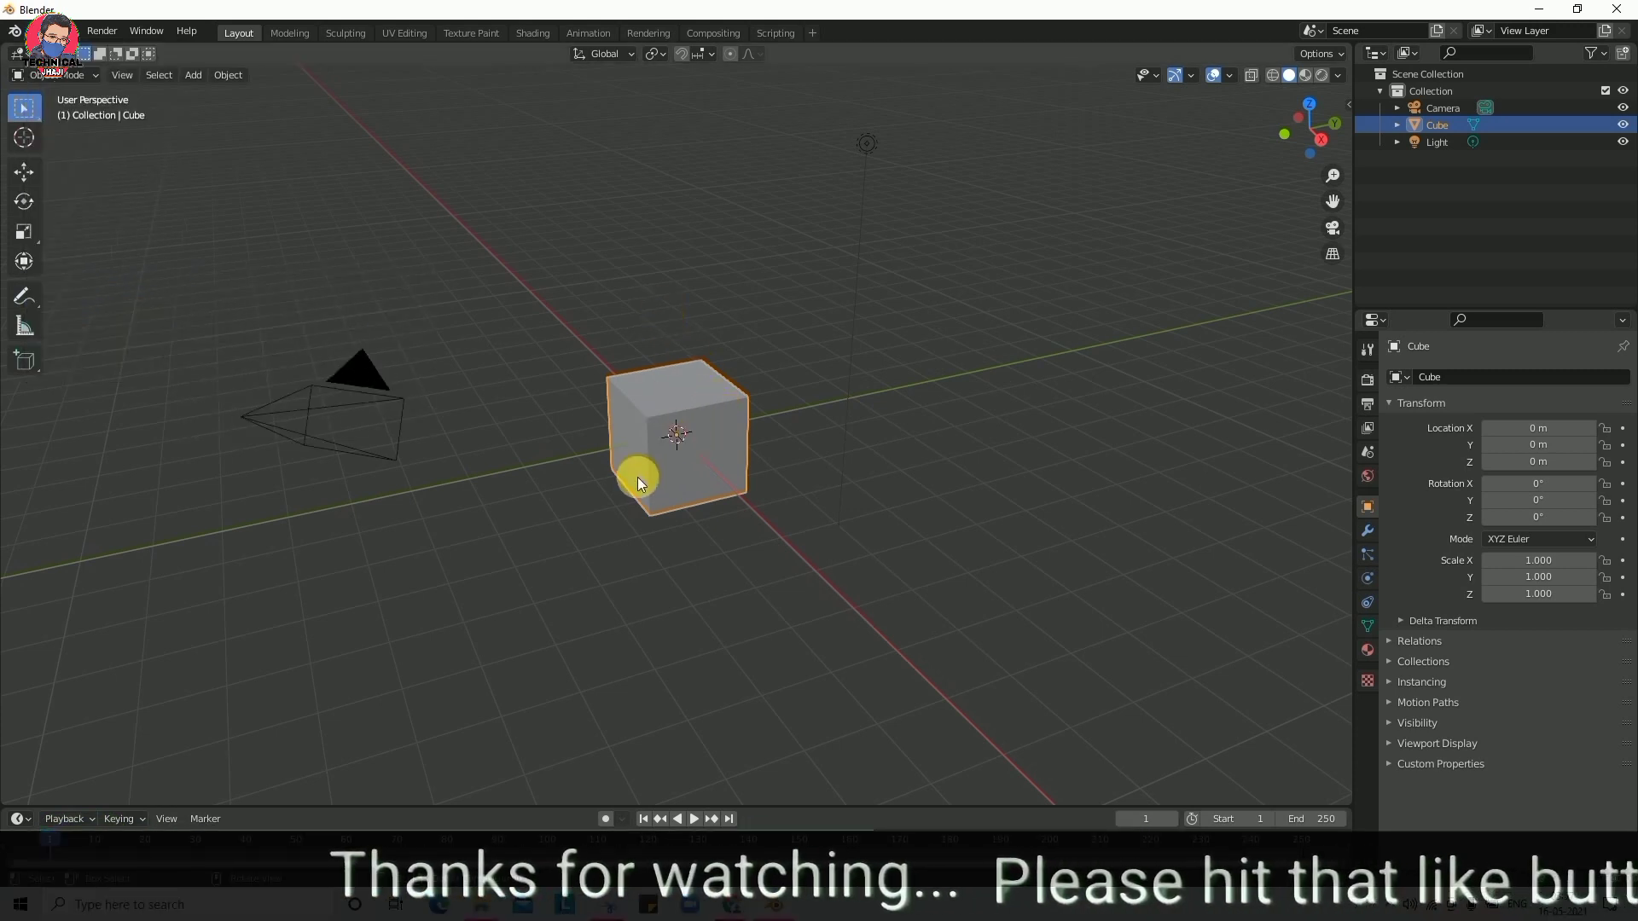
{"action": "key", "text": "Delete"}
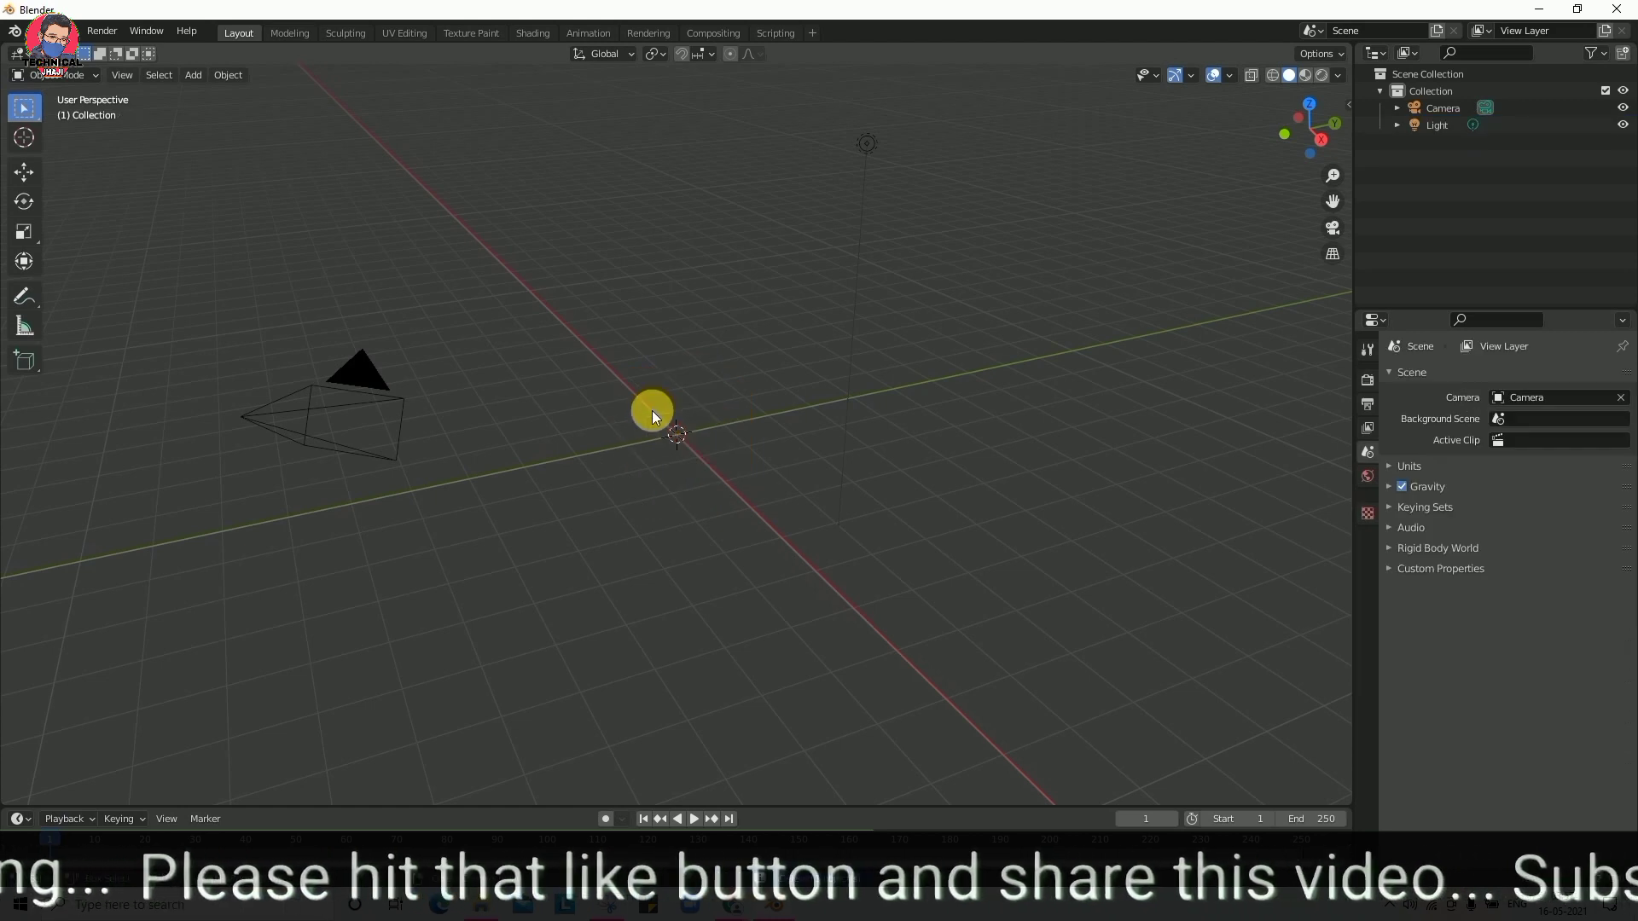
Import model.obj from Downloads\New folder\model as a Wavefront OBJ.
{"action": "left_click", "coordinate": [33, 32]}
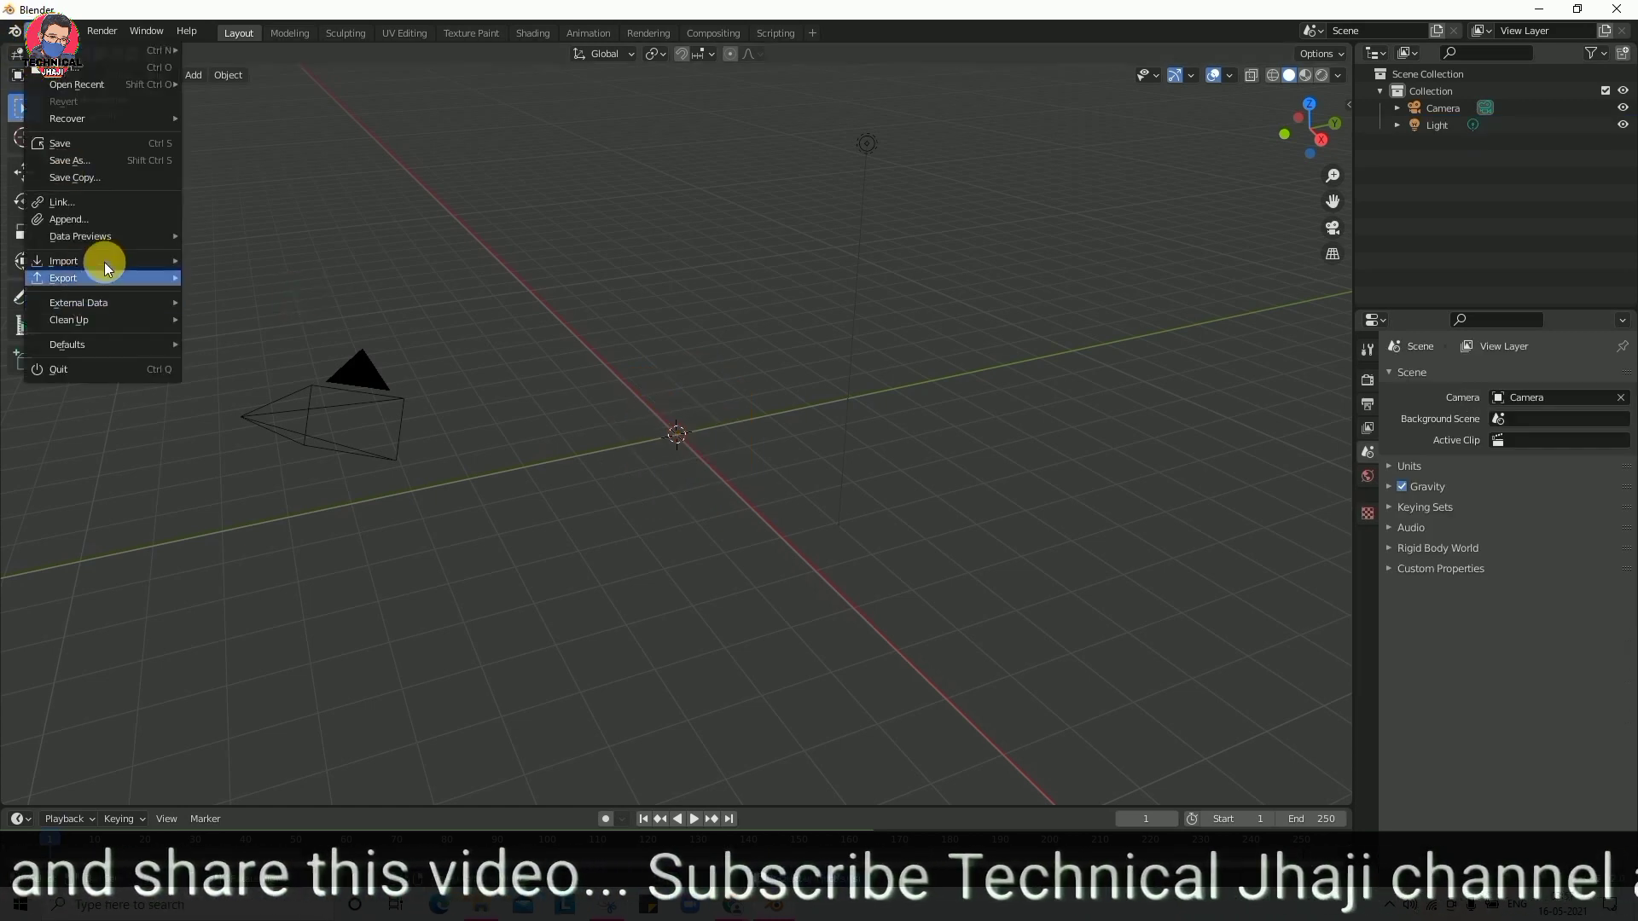
{"action": "mouse_move", "coordinate": [64, 260]}
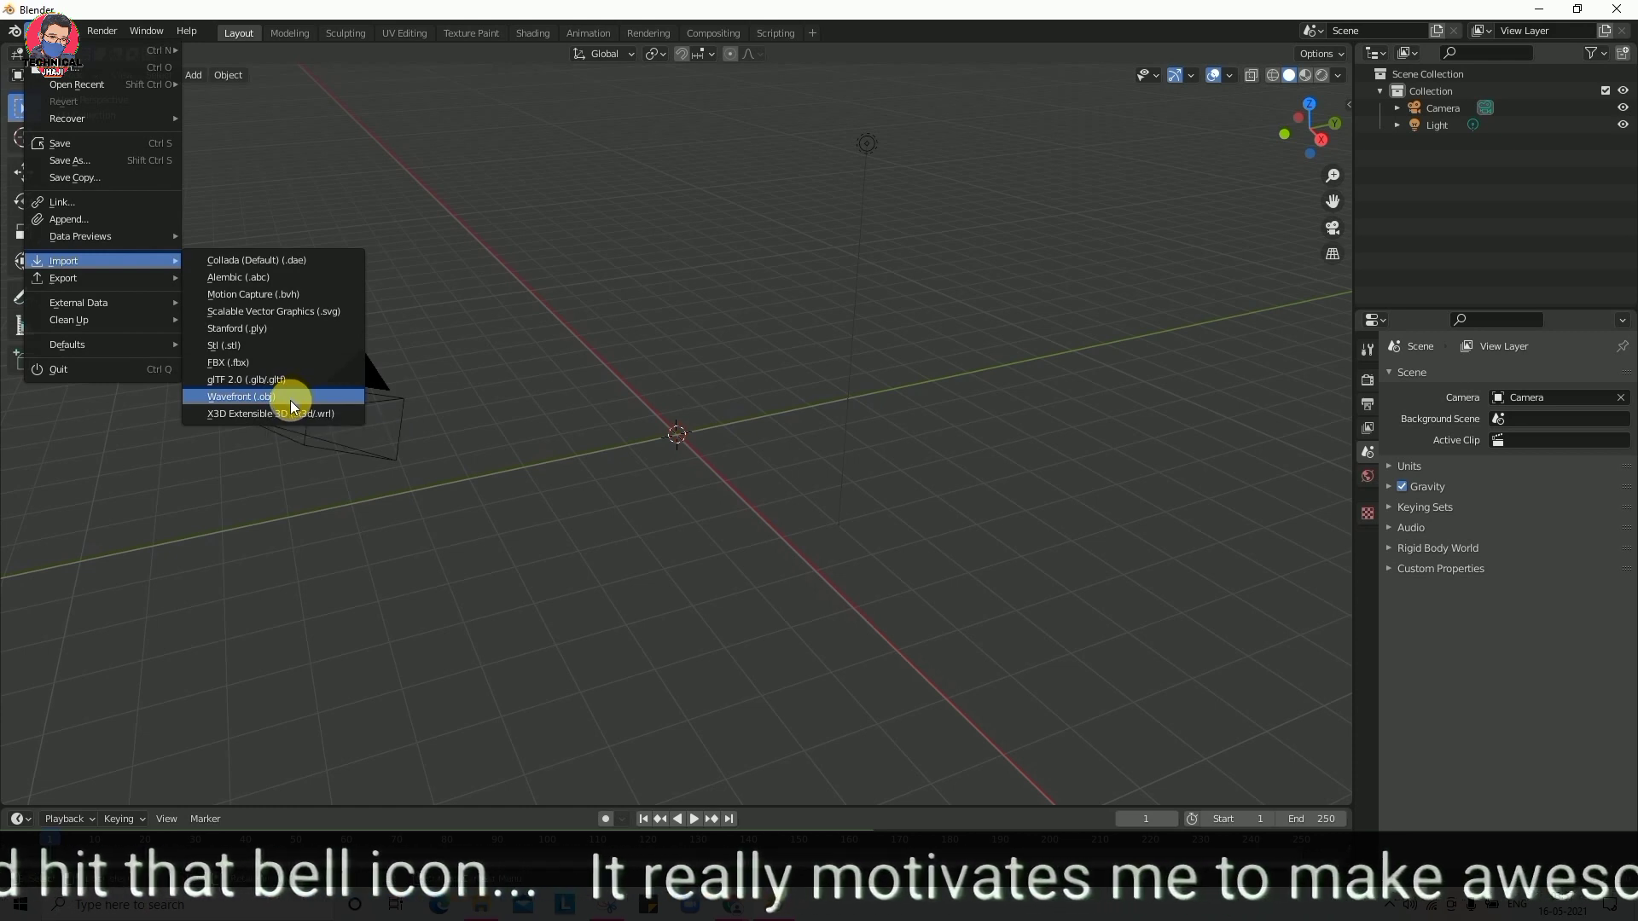
{"action": "left_click", "coordinate": [291, 401]}
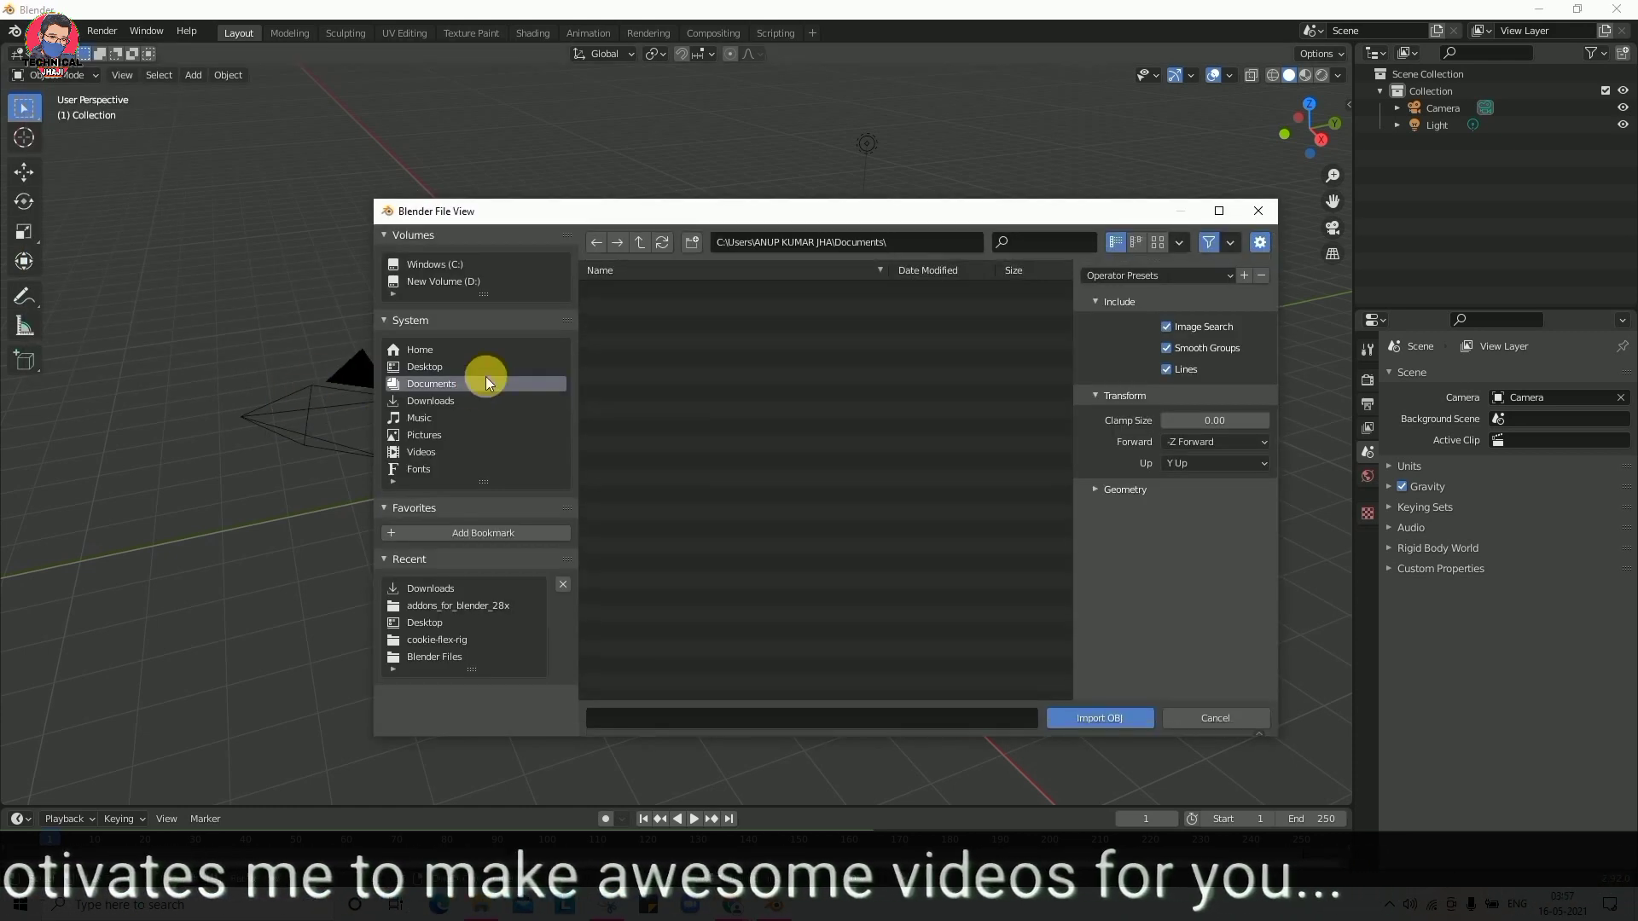
{"action": "left_click", "coordinate": [444, 401]}
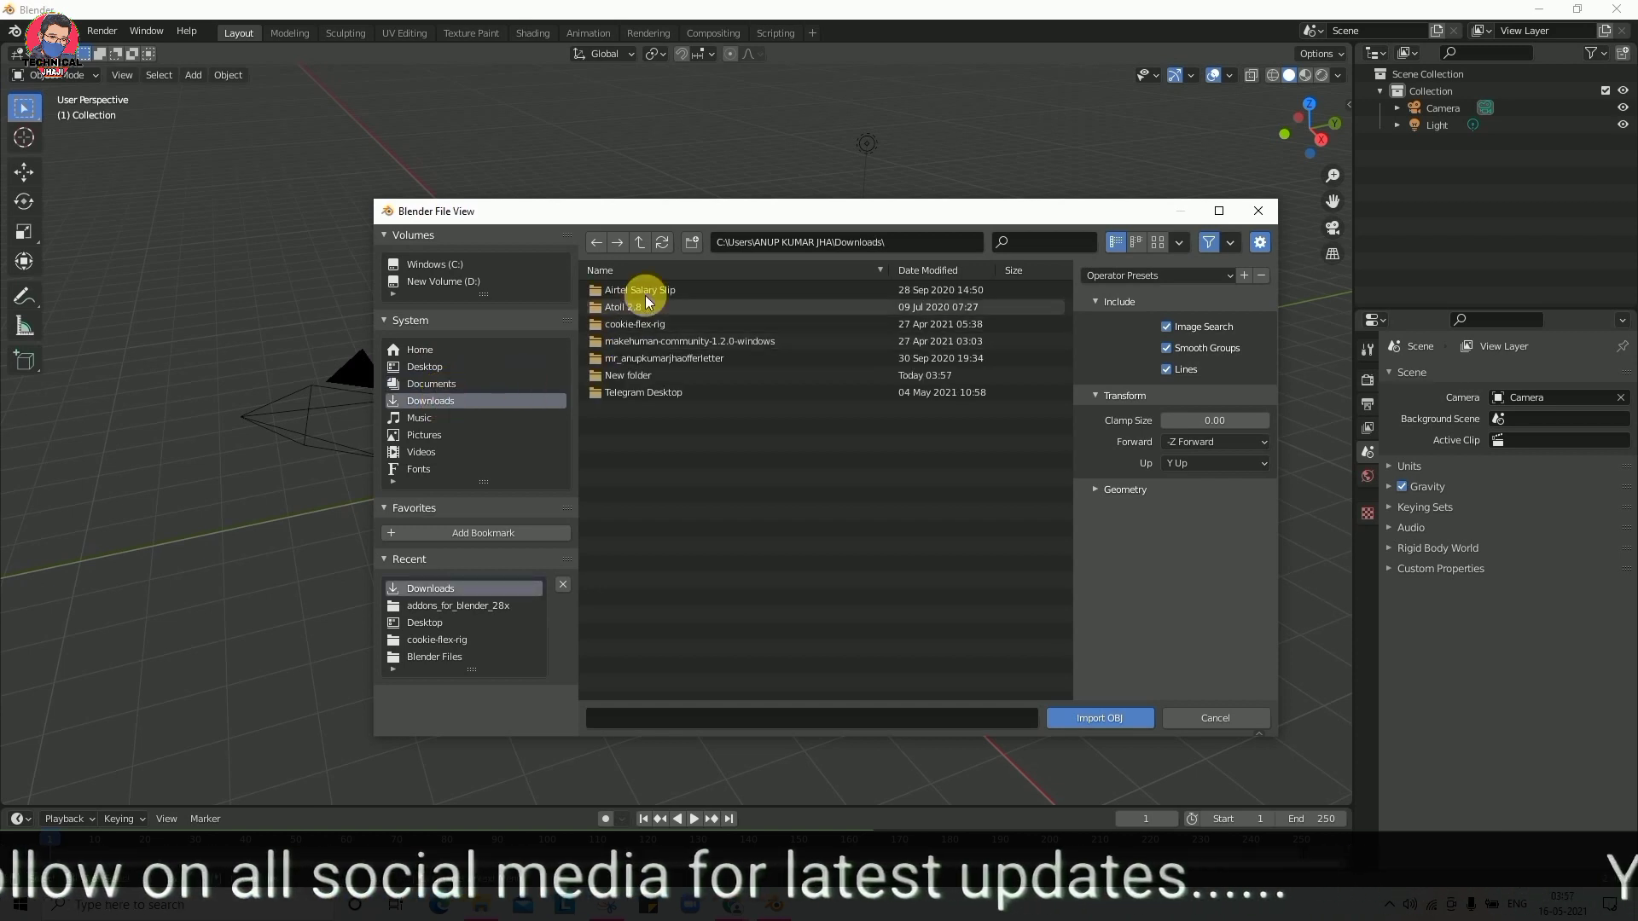
{"action": "double_click", "coordinate": [629, 367]}
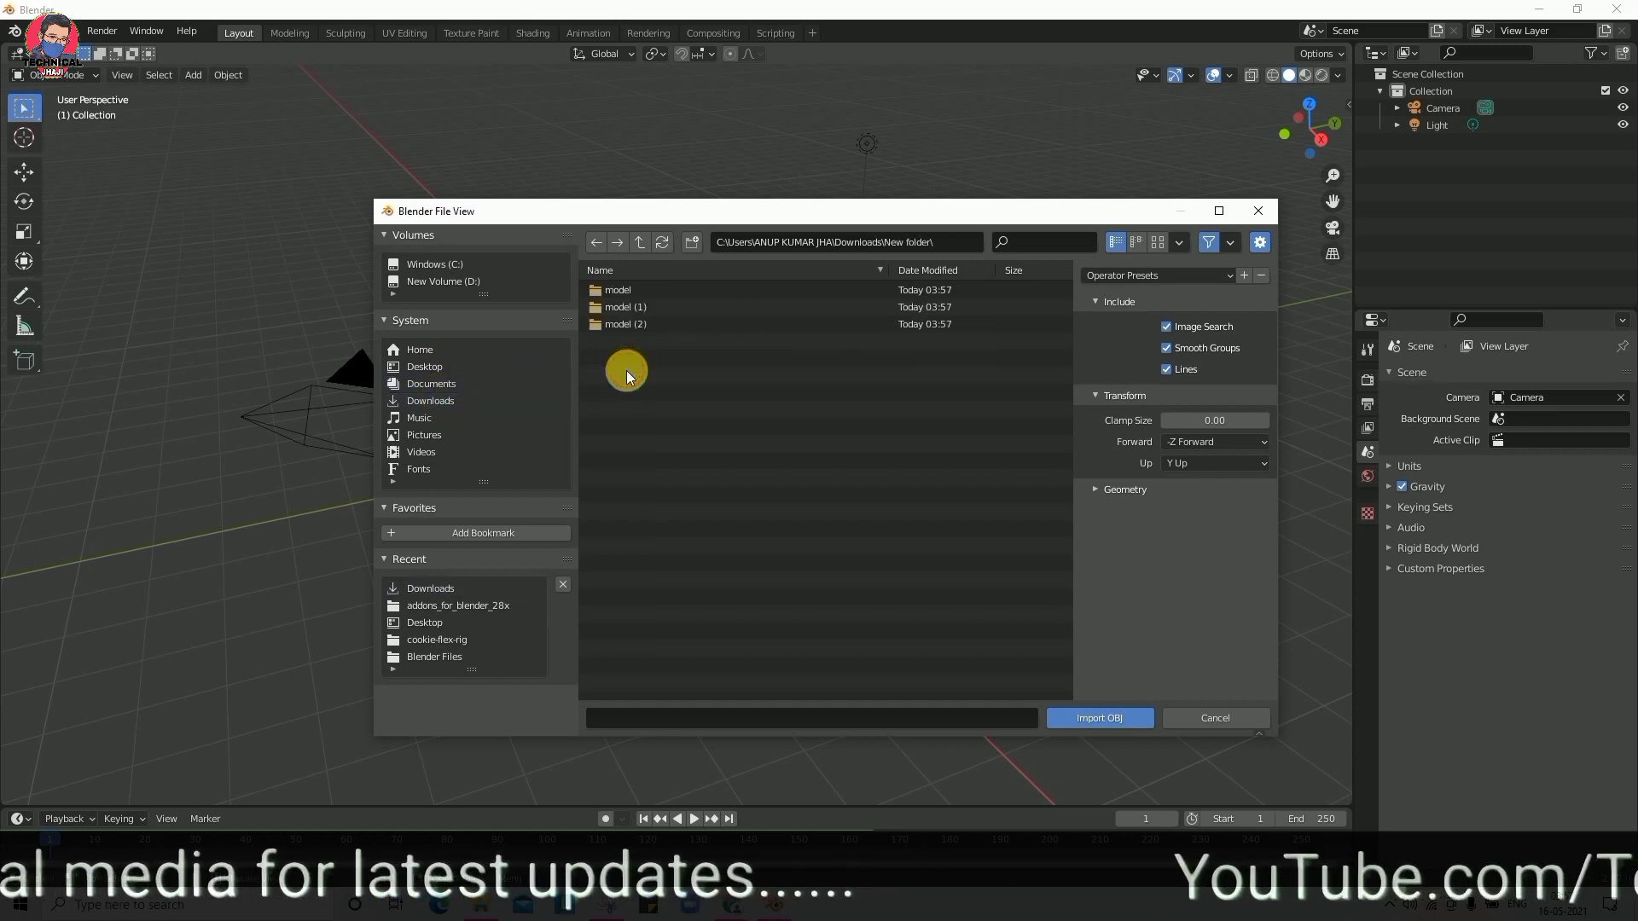
{"action": "double_click", "coordinate": [644, 290]}
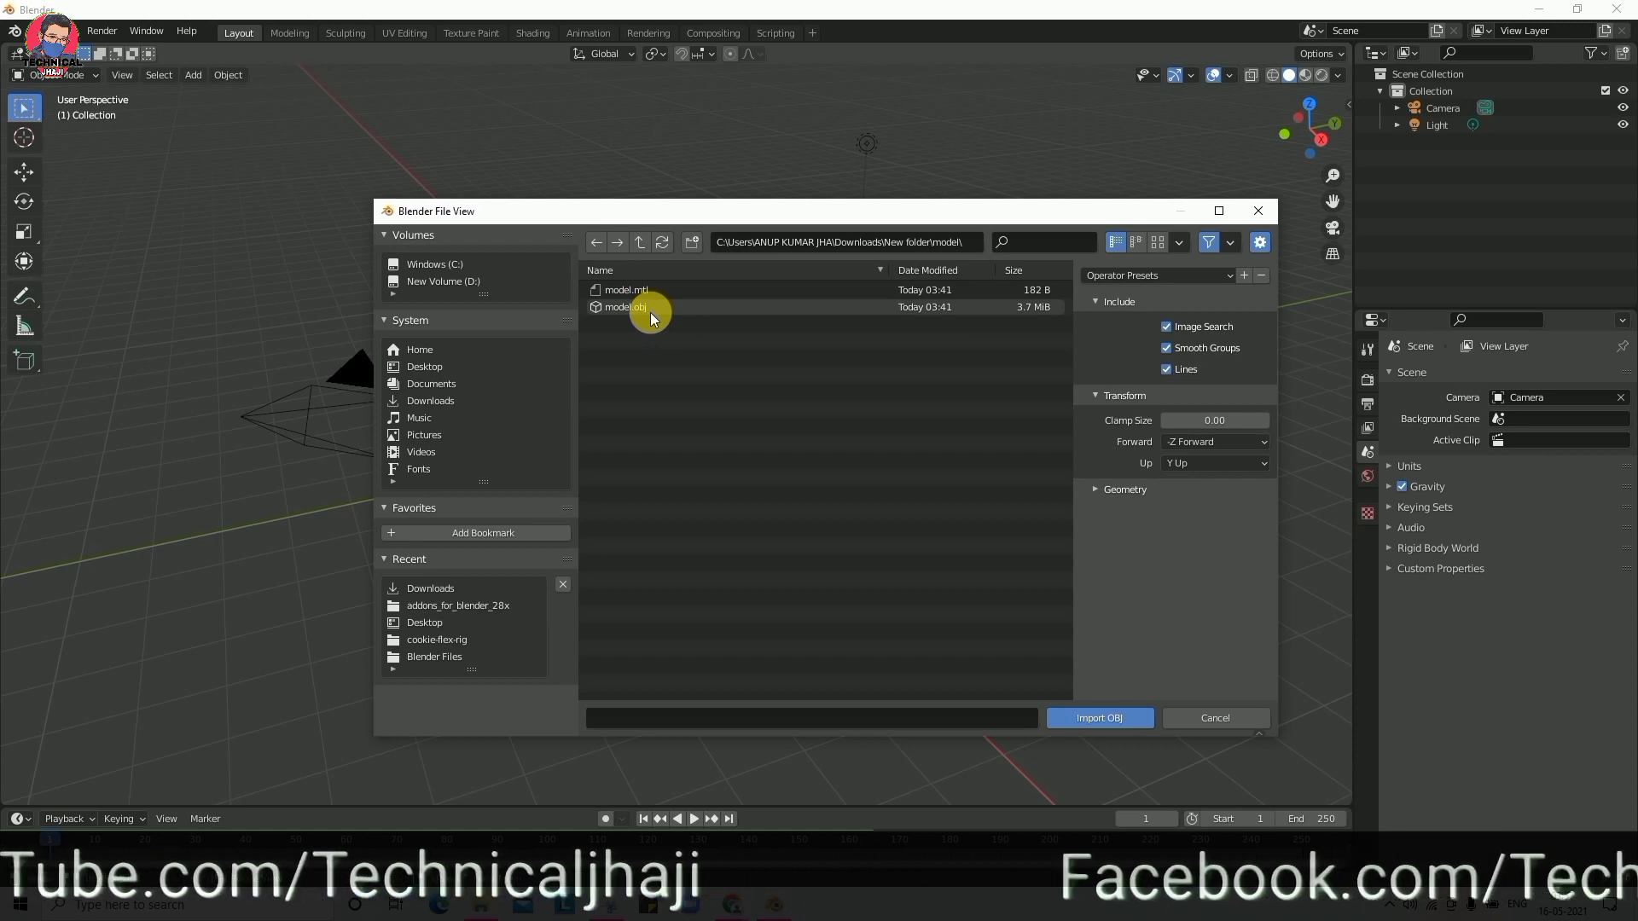
{"action": "left_click", "coordinate": [643, 313]}
{"action": "double_click", "coordinate": [641, 308]}
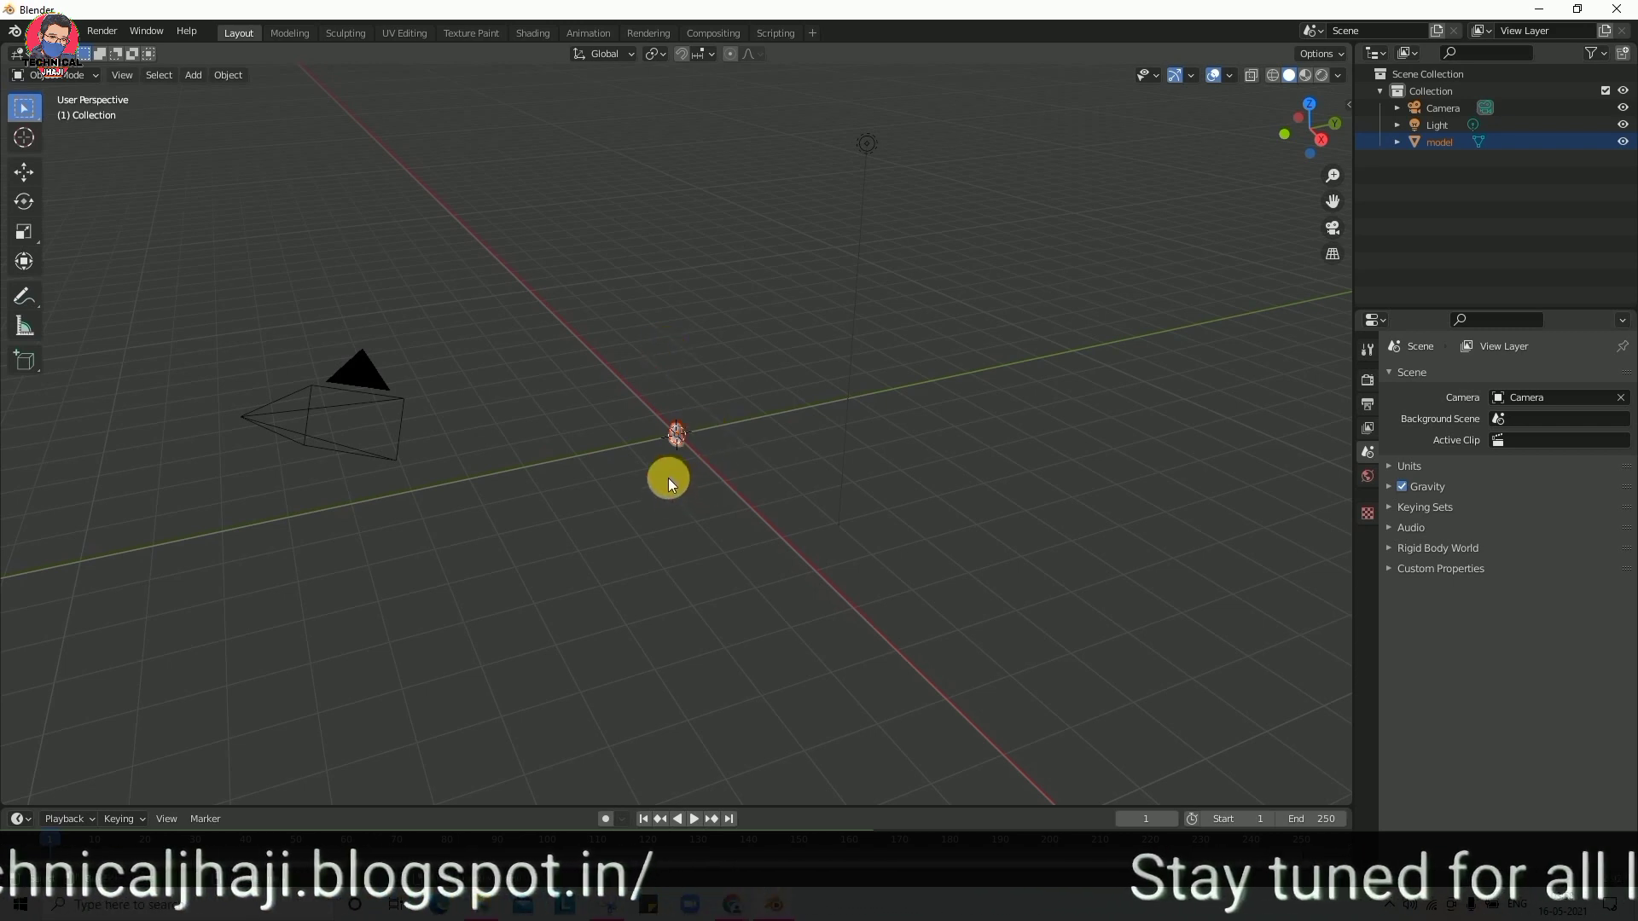
Frame the bust in the viewport and switch to Material Preview shading to show its photo texture.
{"action": "scroll", "coordinate": [668, 475], "scroll_direction": "up", "scroll_amount": 10}
{"action": "scroll", "coordinate": [665, 486], "scroll_direction": "up", "scroll_amount": 4}
{"action": "middle_click_drag", "start_coordinate": [686, 504], "coordinate": [768, 462]}
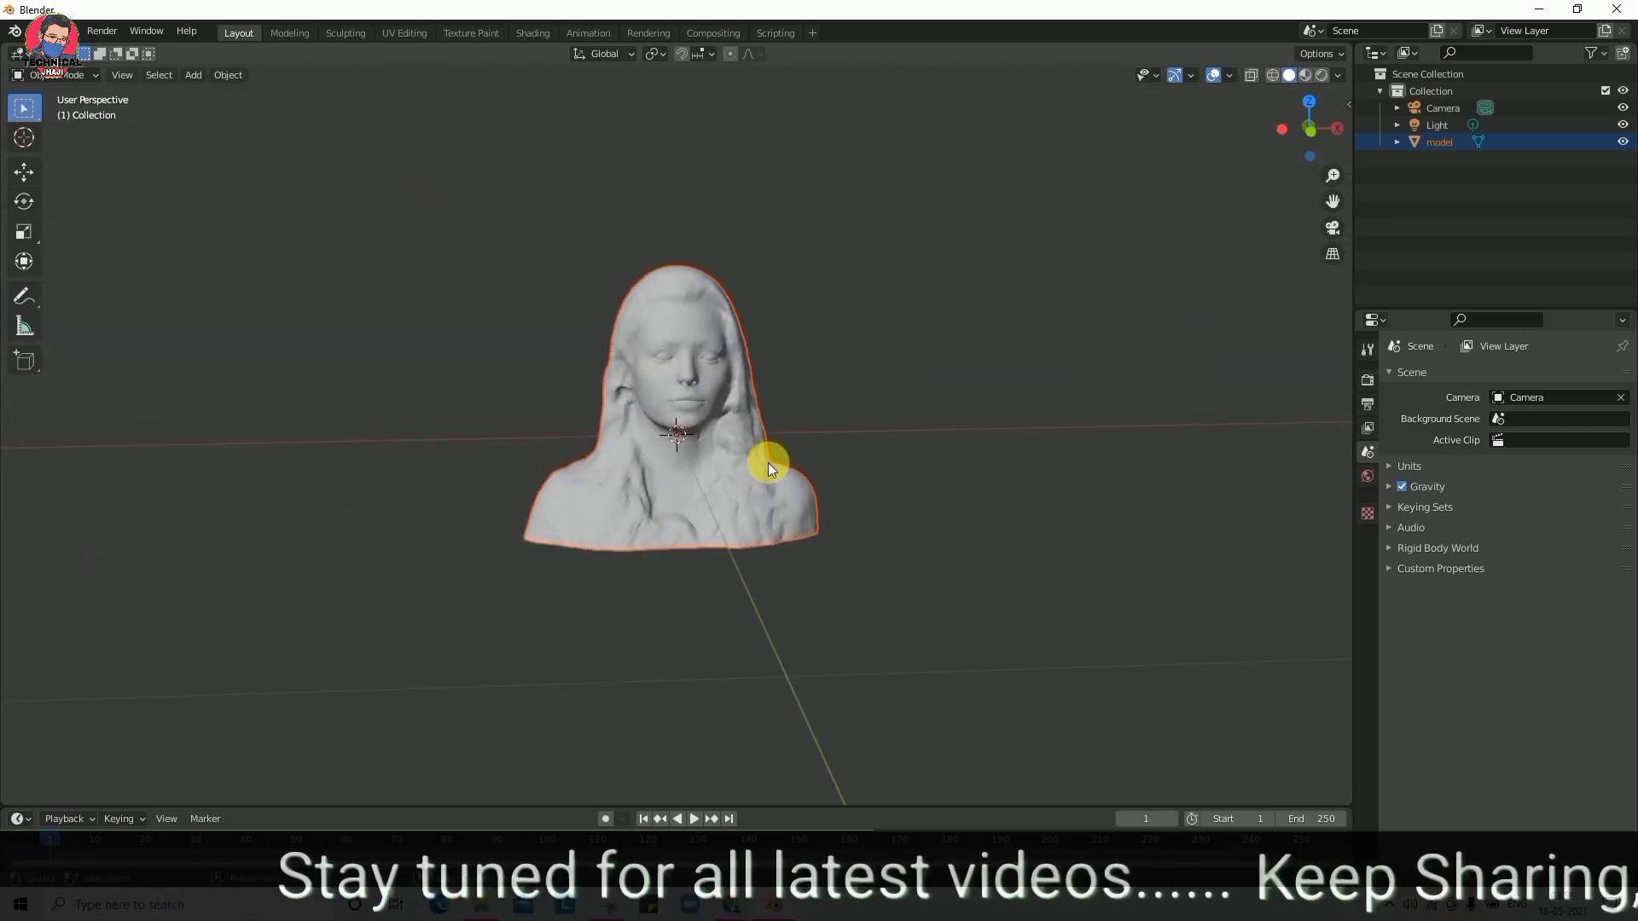
{"action": "middle_click_drag", "start_coordinate": [718, 517], "coordinate": [732, 521]}
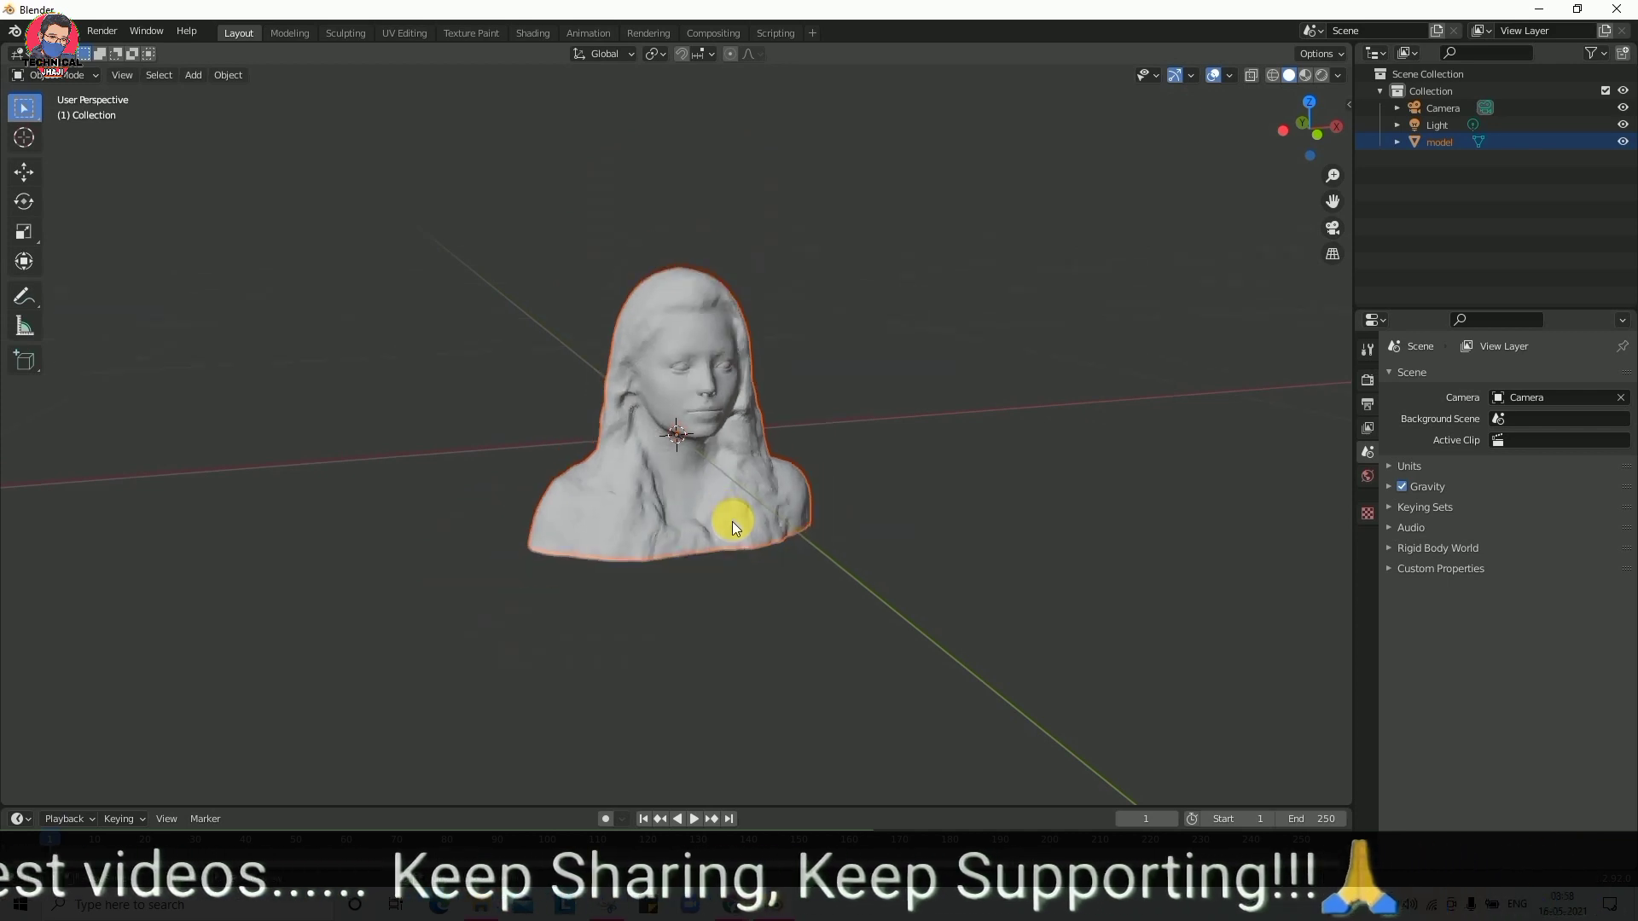
{"action": "scroll", "coordinate": [732, 521], "scroll_direction": "down", "scroll_amount": 2}
{"action": "scroll", "coordinate": [732, 521], "scroll_direction": "up", "scroll_amount": 4}
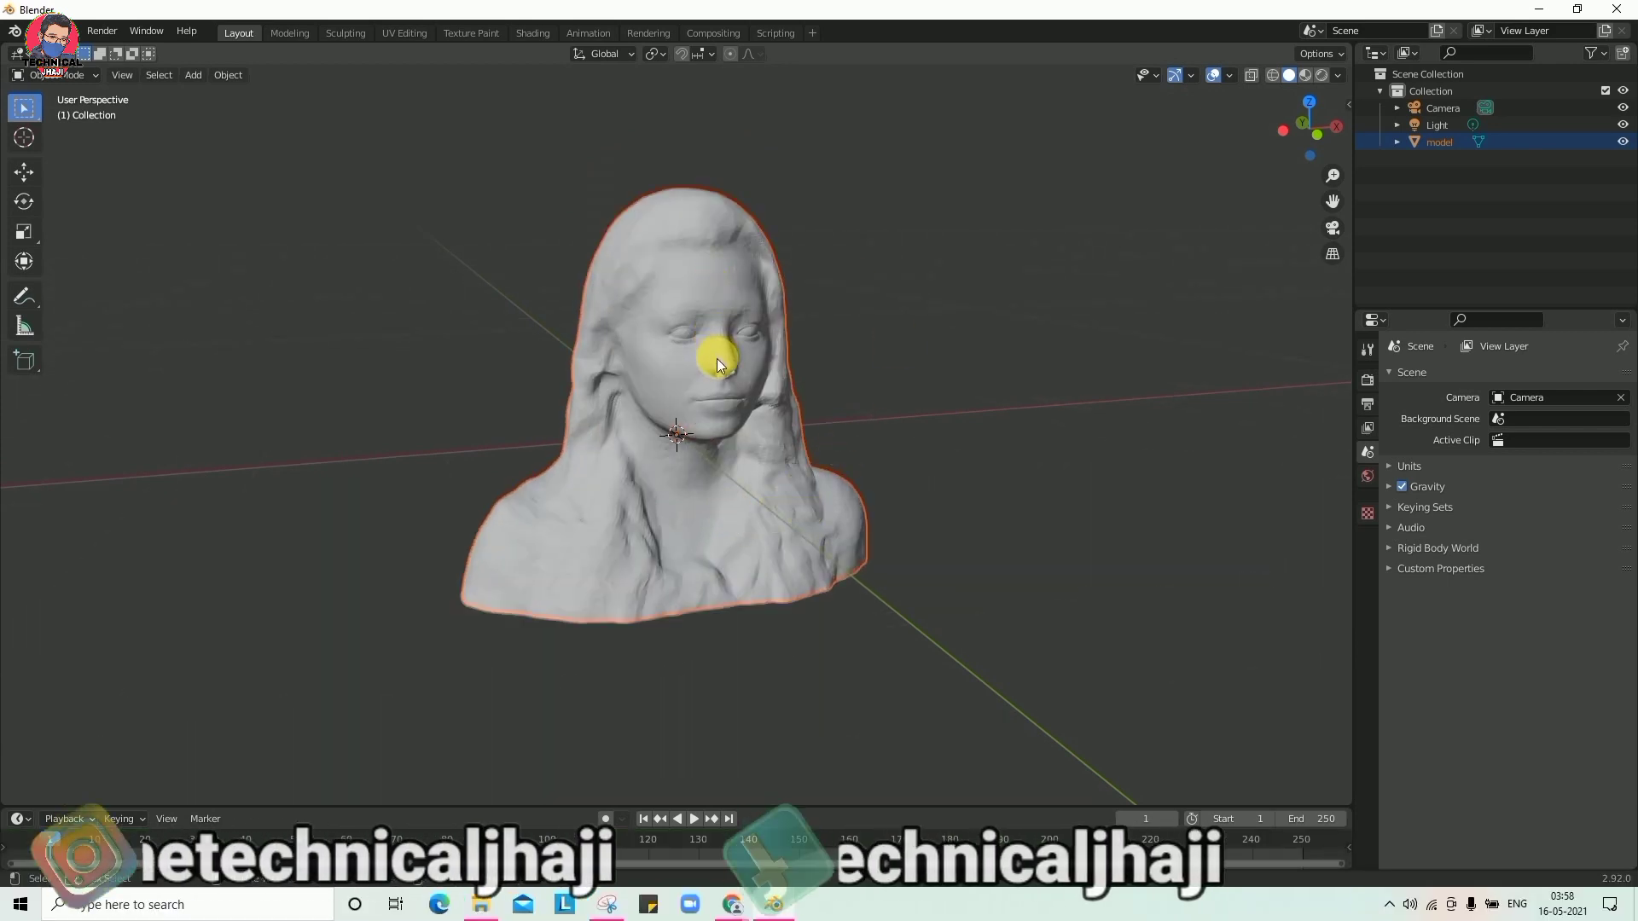
{"action": "left_click", "coordinate": [1307, 76]}
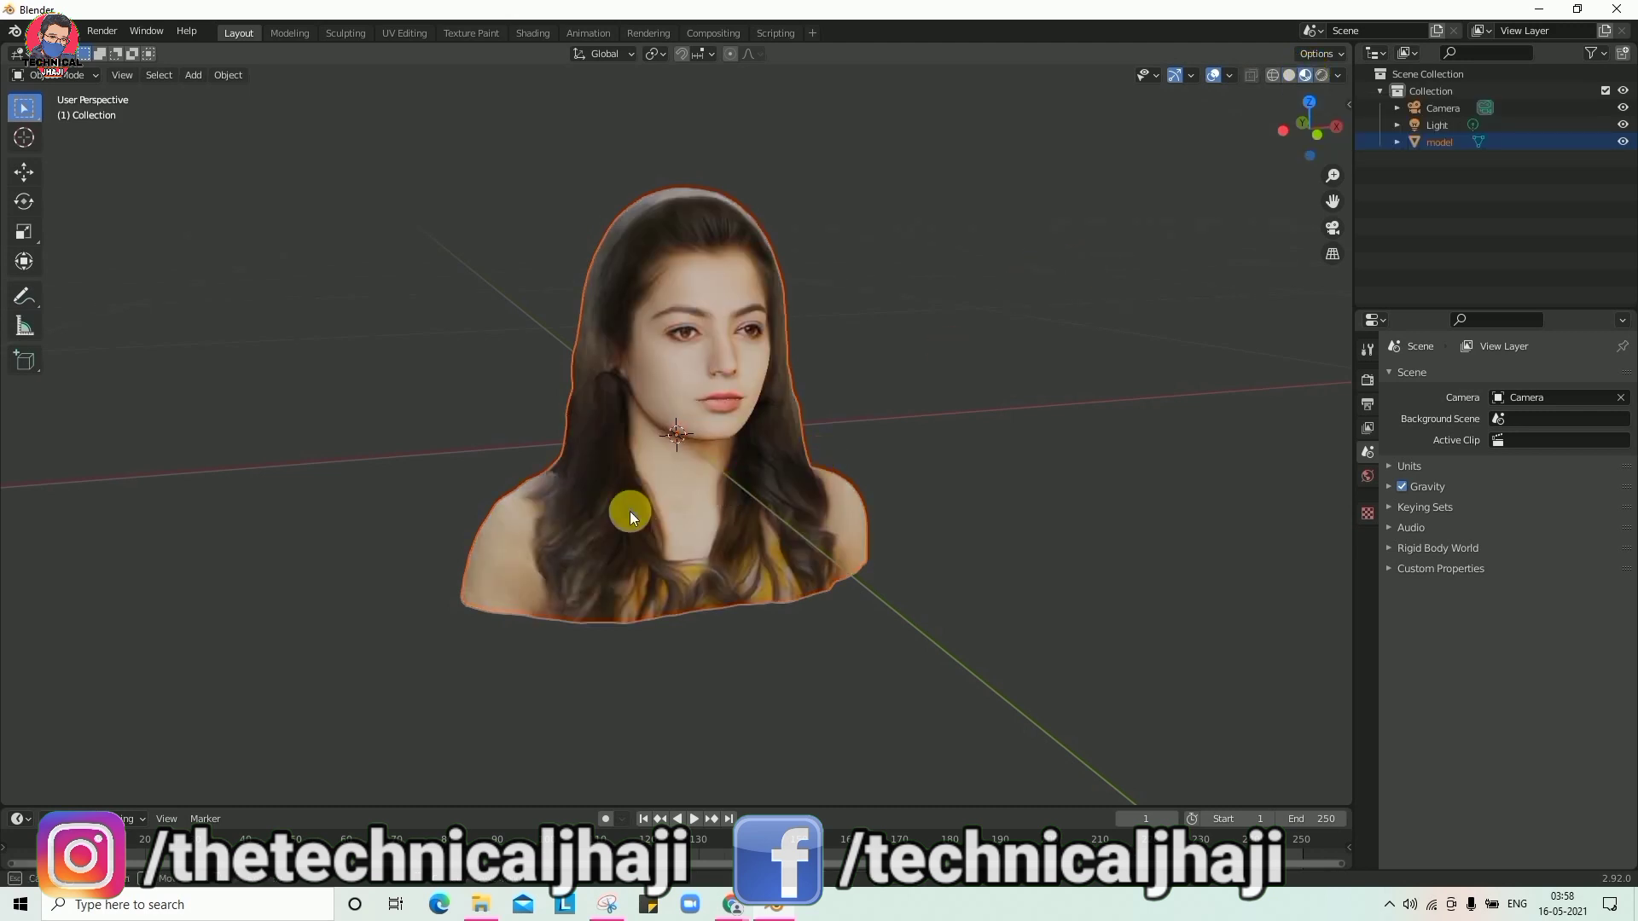
With the Move tool selected, orbit and zoom to a three-quarter front view of the textured bust.
{"action": "left_click", "coordinate": [31, 176]}
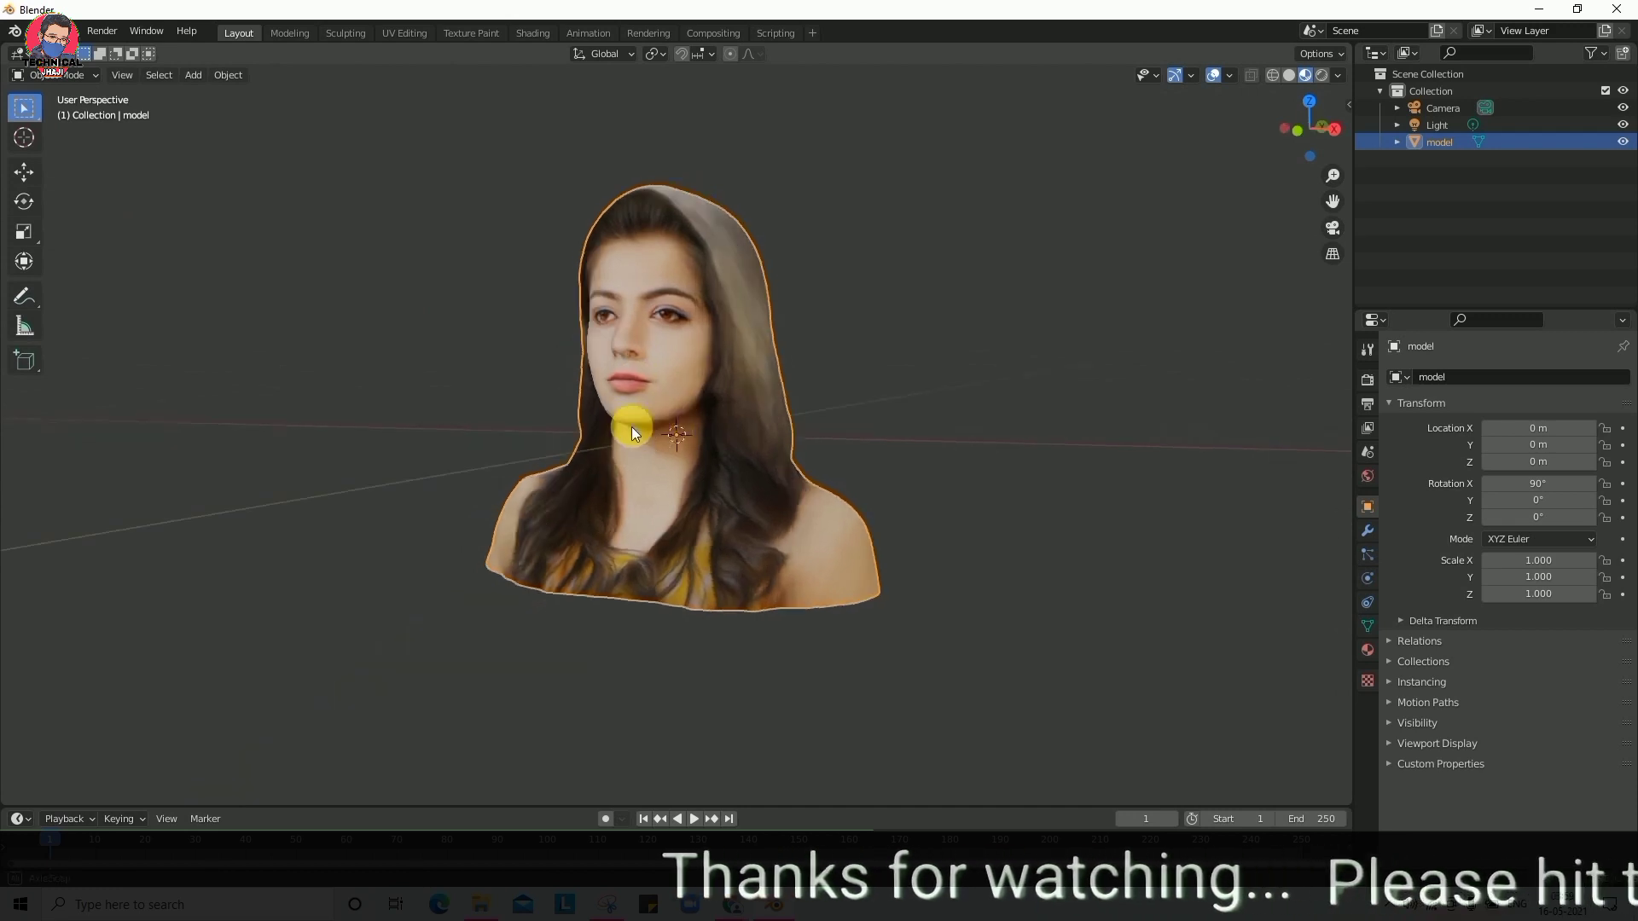
{"action": "mouse_move", "coordinate": [631, 426]}
{"action": "middle_mouse_down"}
{"action": "mouse_move", "coordinate": [730, 421]}
{"action": "mouse_move", "coordinate": [750, 452]}
{"action": "mouse_move", "coordinate": [718, 443]}
{"action": "middle_mouse_up"}
{"action": "scroll", "coordinate": [747, 558], "scroll_direction": "up", "scroll_amount": 5}
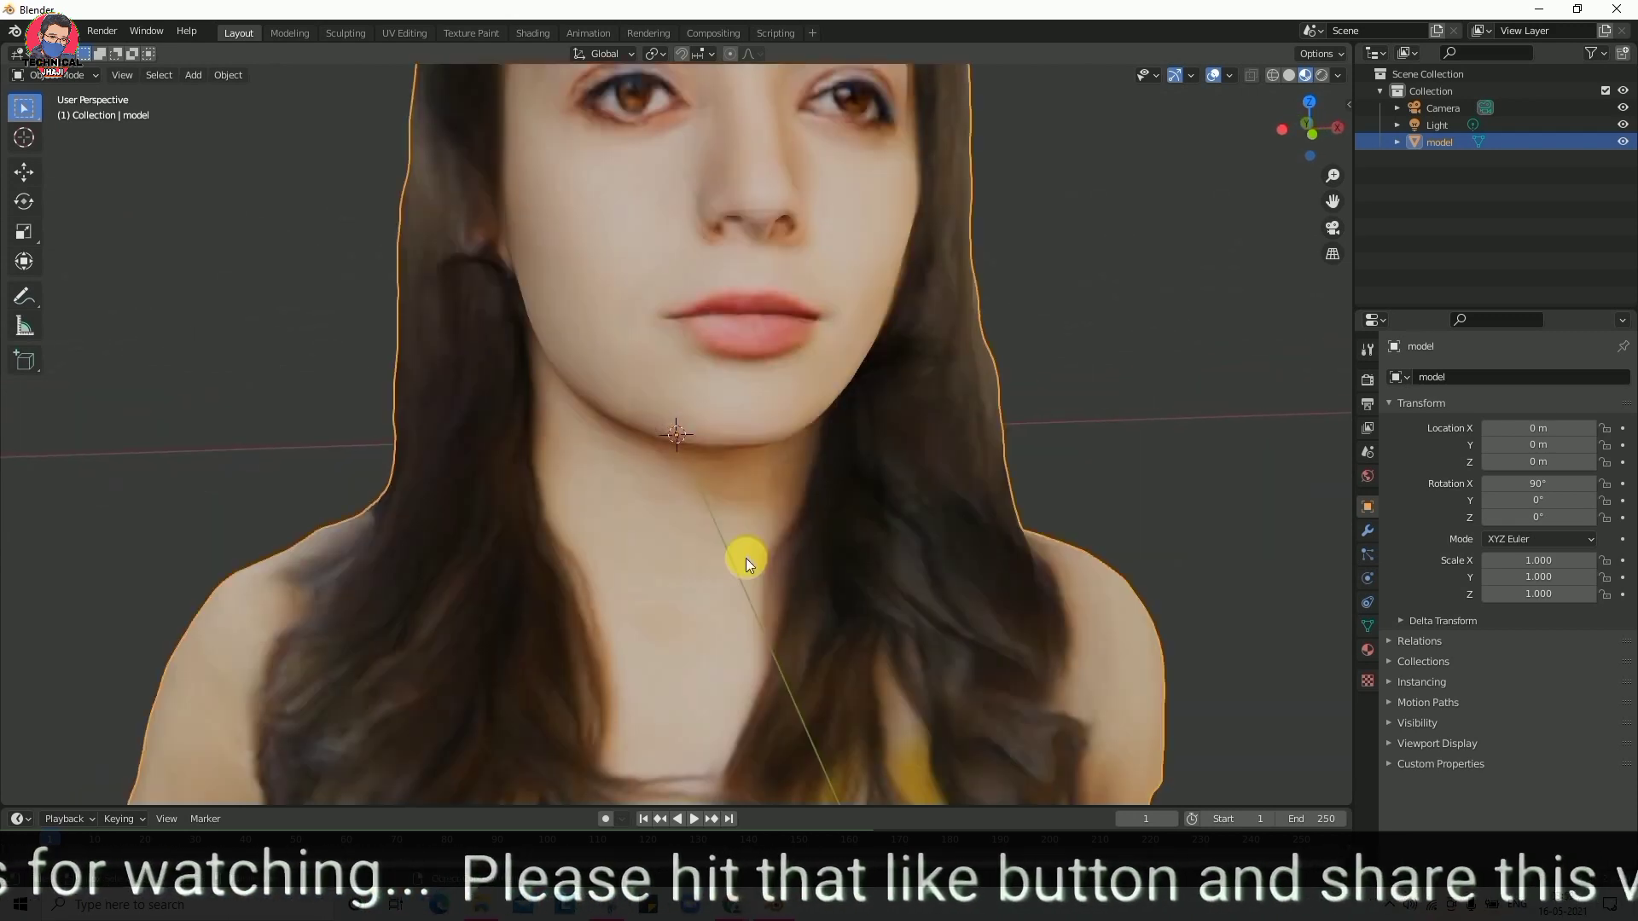
{"action": "scroll", "coordinate": [808, 473], "scroll_direction": "down", "scroll_amount": 5}
{"action": "mouse_move", "coordinate": [657, 489]}
{"action": "middle_mouse_down"}
{"action": "mouse_move", "coordinate": [488, 605]}
{"action": "mouse_move", "coordinate": [726, 433]}
{"action": "mouse_move", "coordinate": [808, 467]}
{"action": "mouse_move", "coordinate": [790, 477]}
{"action": "middle_mouse_up"}
{"action": "scroll", "coordinate": [790, 478], "scroll_direction": "up", "scroll_amount": 4}
{"action": "scroll", "coordinate": [793, 487], "scroll_direction": "up", "scroll_amount": 3}
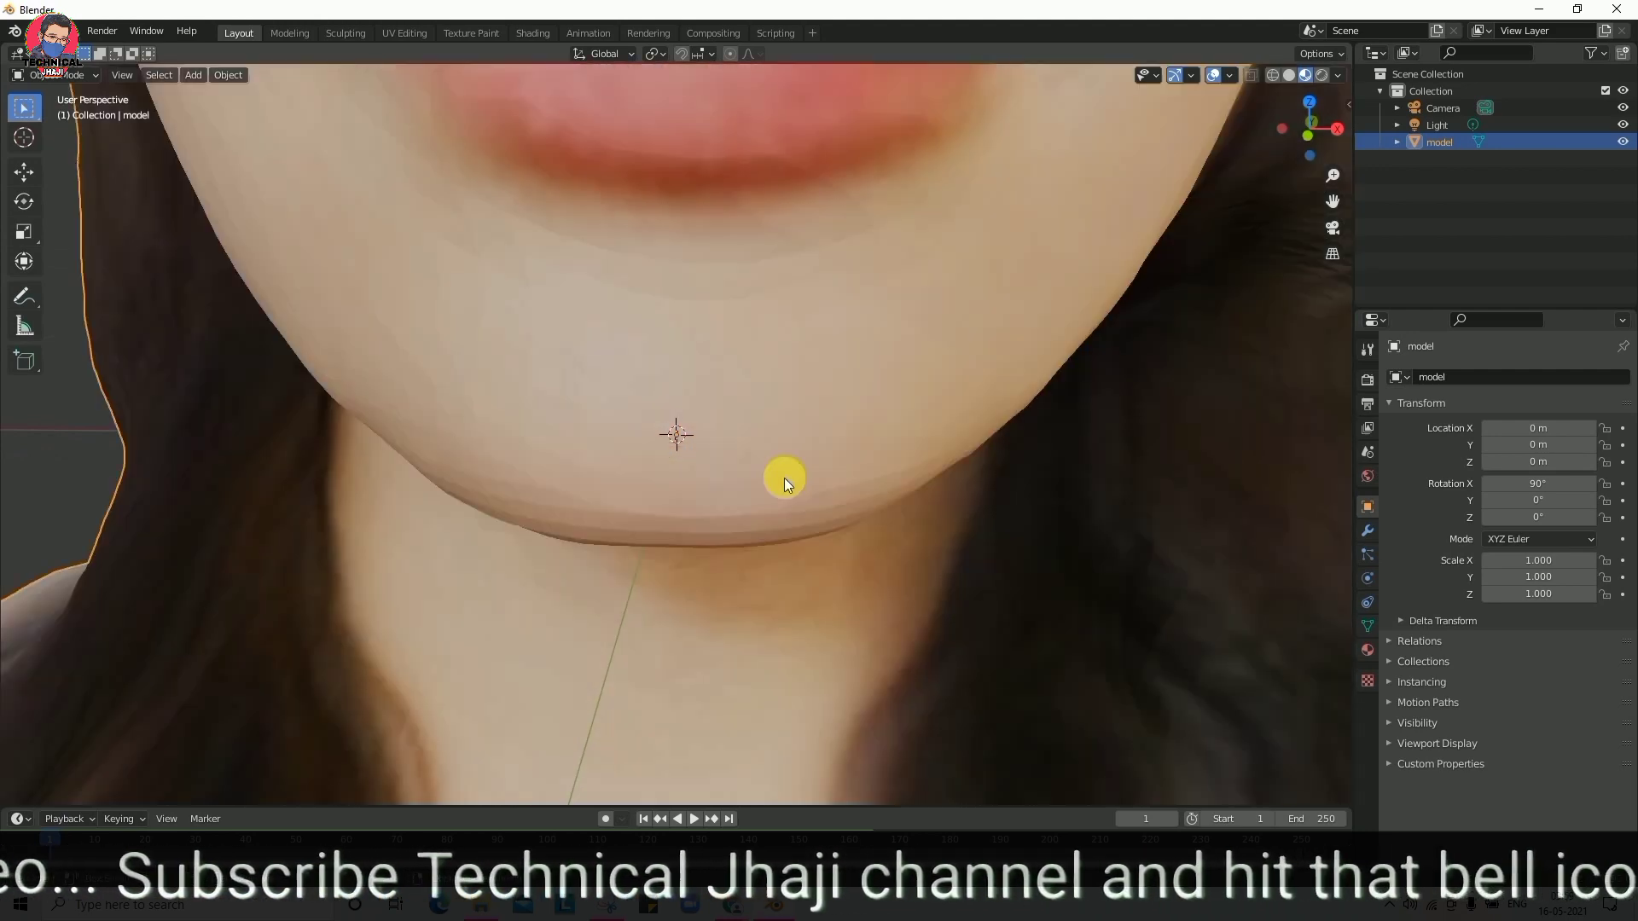
{"action": "scroll", "coordinate": [784, 478], "scroll_direction": "down", "scroll_amount": 4}
{"action": "scroll", "coordinate": [768, 324], "scroll_direction": "down", "scroll_amount": 2}
Inspect the head from above and the face from the front, then show the bust's Object Data properties.
{"action": "mouse_move", "coordinate": [774, 310]}
{"action": "middle_mouse_down"}
{"action": "mouse_move", "coordinate": [775, 493]}
{"action": "mouse_move", "coordinate": [737, 383]}
{"action": "mouse_move", "coordinate": [669, 460]}
{"action": "middle_mouse_up"}
{"action": "scroll", "coordinate": [671, 448], "scroll_direction": "down", "scroll_amount": 3}
{"action": "scroll", "coordinate": [670, 460], "scroll_direction": "down", "scroll_amount": 1}
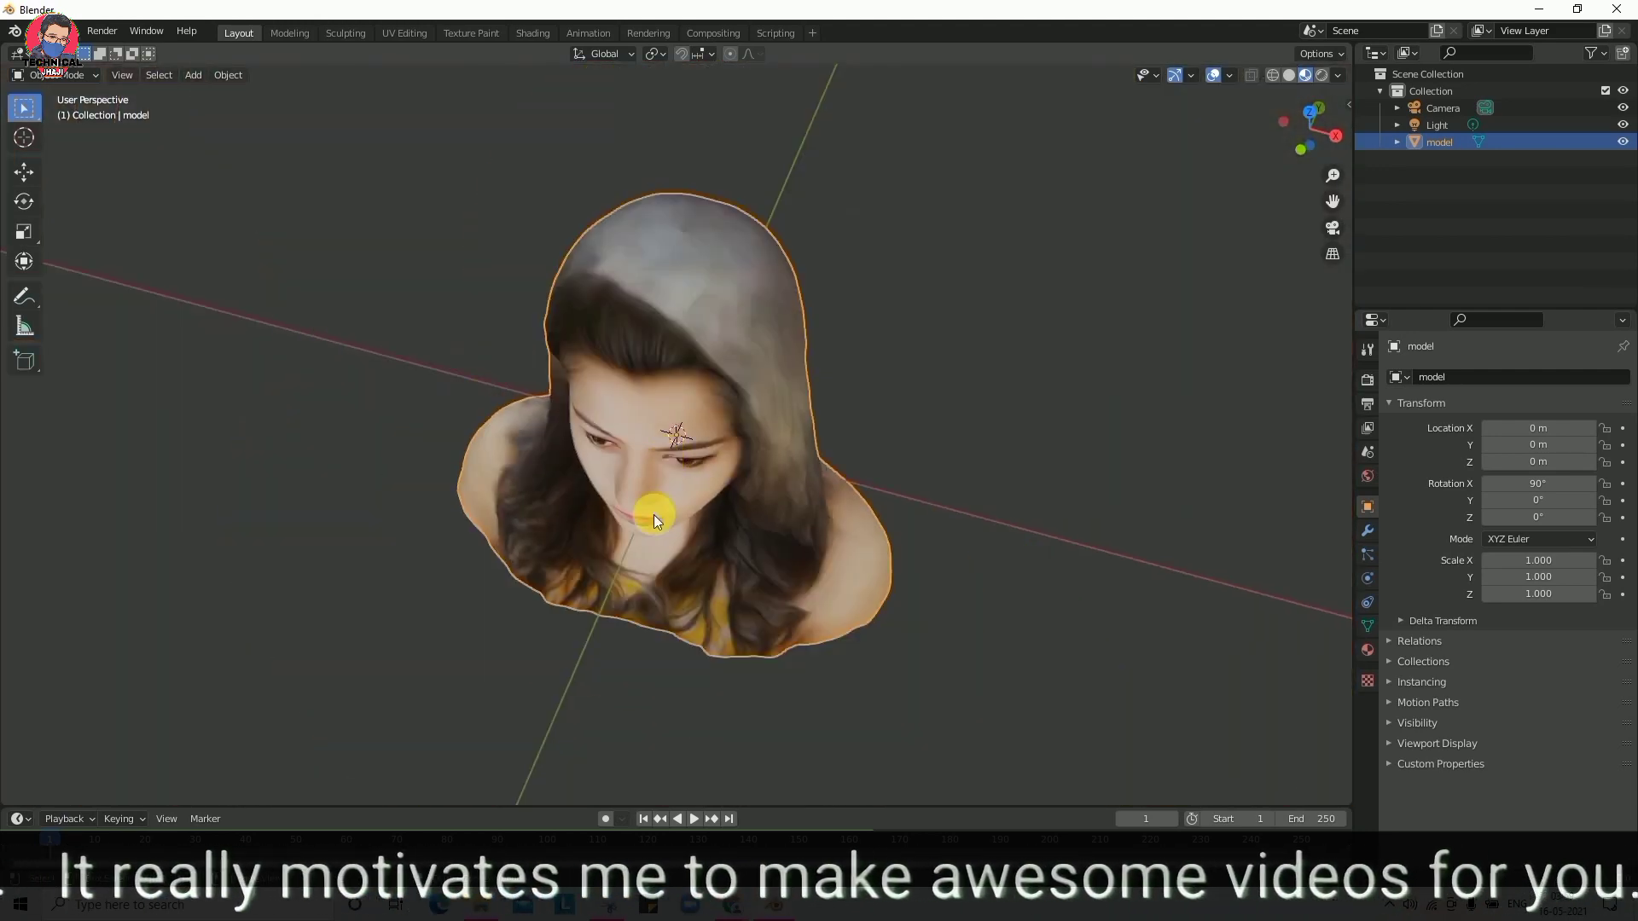
{"action": "mouse_move", "coordinate": [654, 515]}
{"action": "middle_mouse_down"}
{"action": "mouse_move", "coordinate": [690, 439]}
{"action": "mouse_move", "coordinate": [863, 446]}
{"action": "middle_mouse_up"}
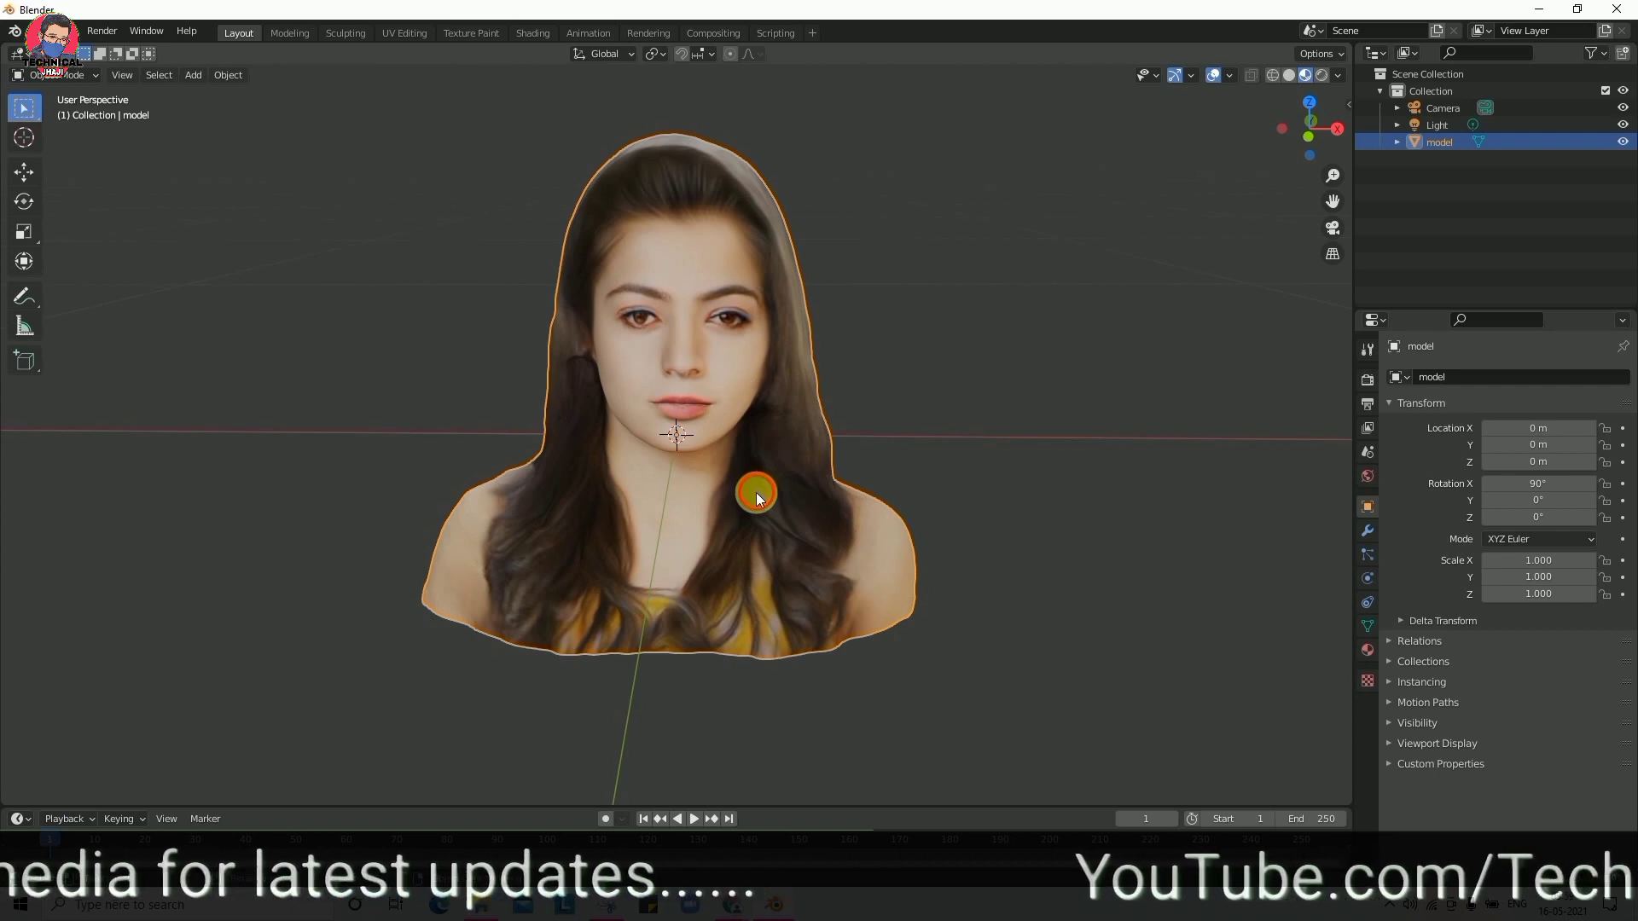
{"action": "left_click", "coordinate": [1367, 629]}
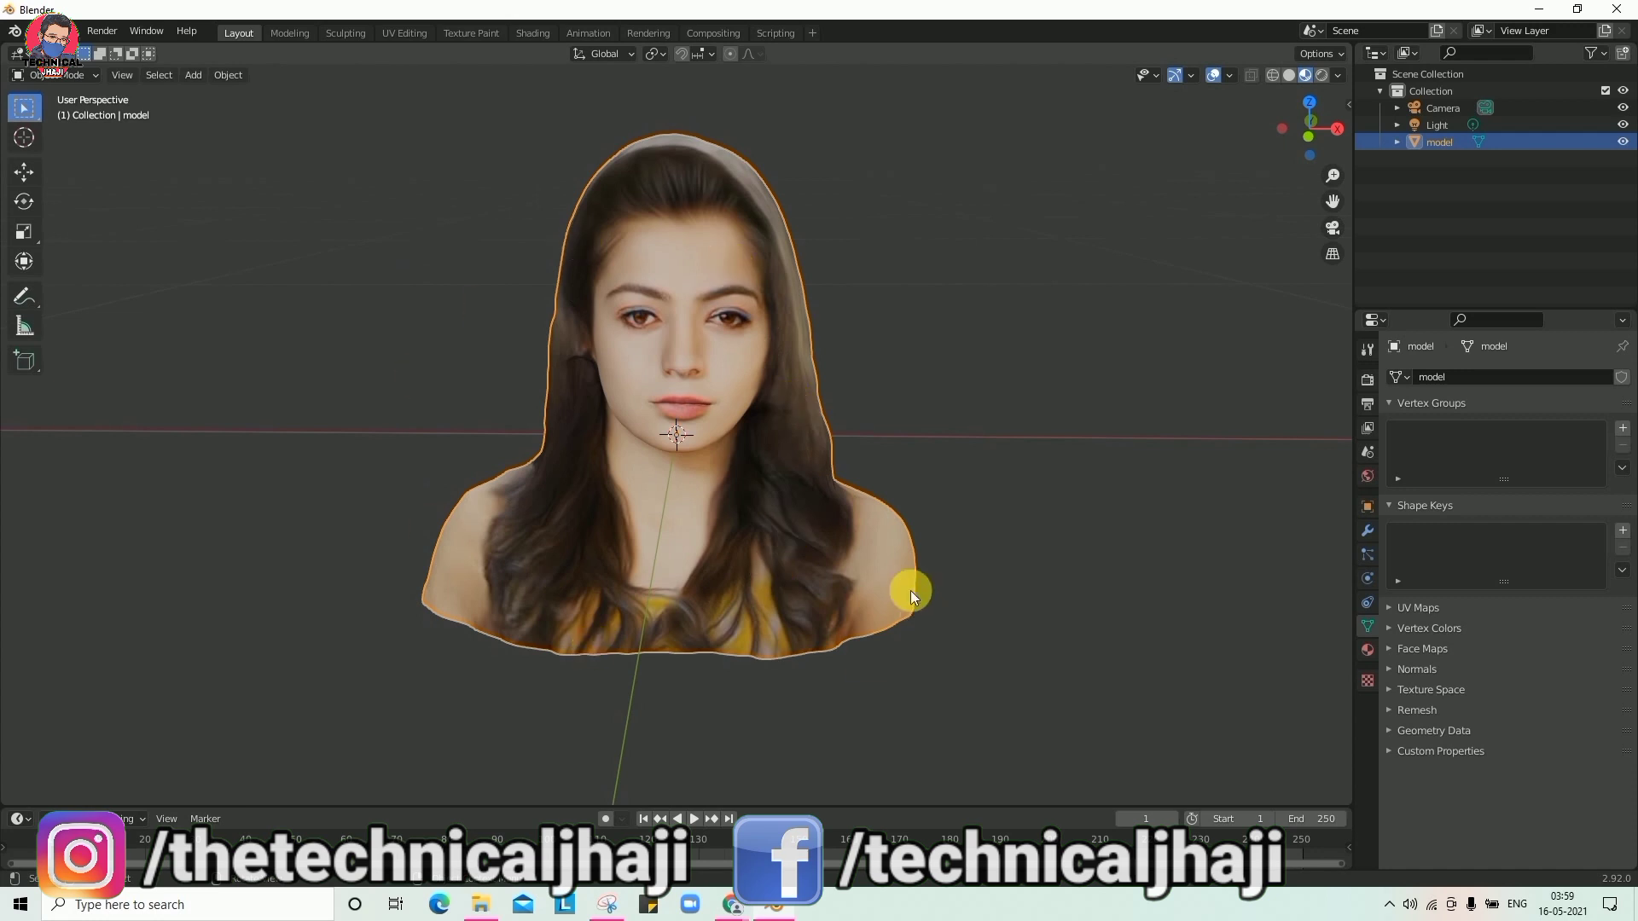
{"action": "scroll", "coordinate": [860, 516], "scroll_direction": "down", "scroll_amount": 4}
{"action": "scroll", "coordinate": [861, 516], "scroll_direction": "down", "scroll_amount": 1}
{"action": "scroll", "coordinate": [862, 516], "scroll_direction": "up", "scroll_amount": 2}
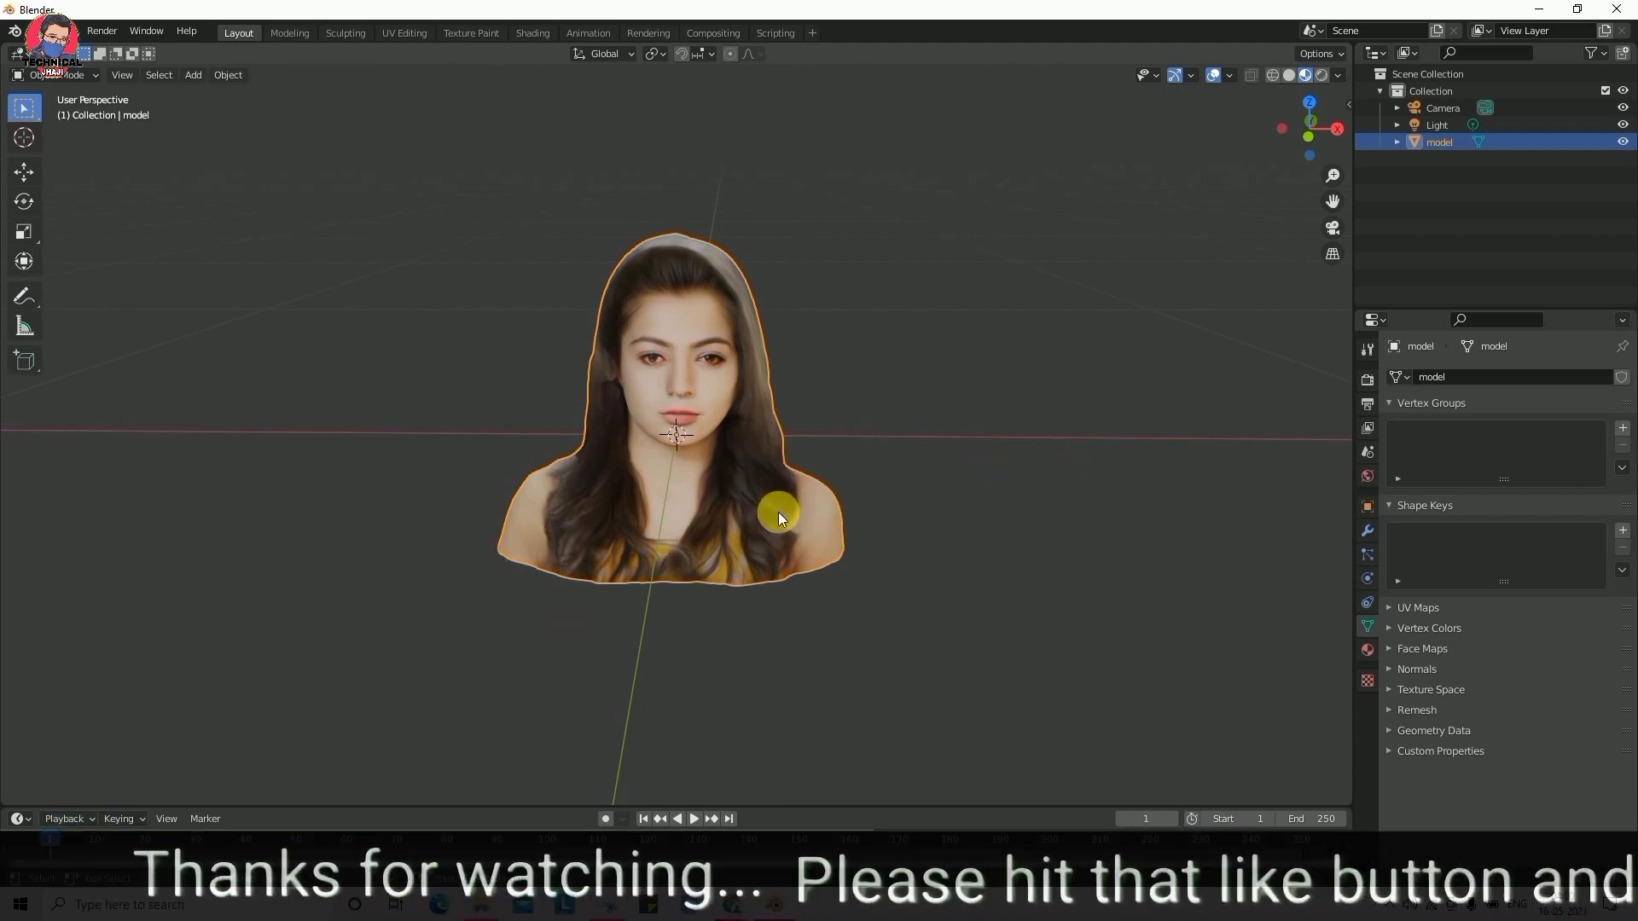
{"action": "scroll", "coordinate": [710, 433], "scroll_direction": "up", "scroll_amount": 1}
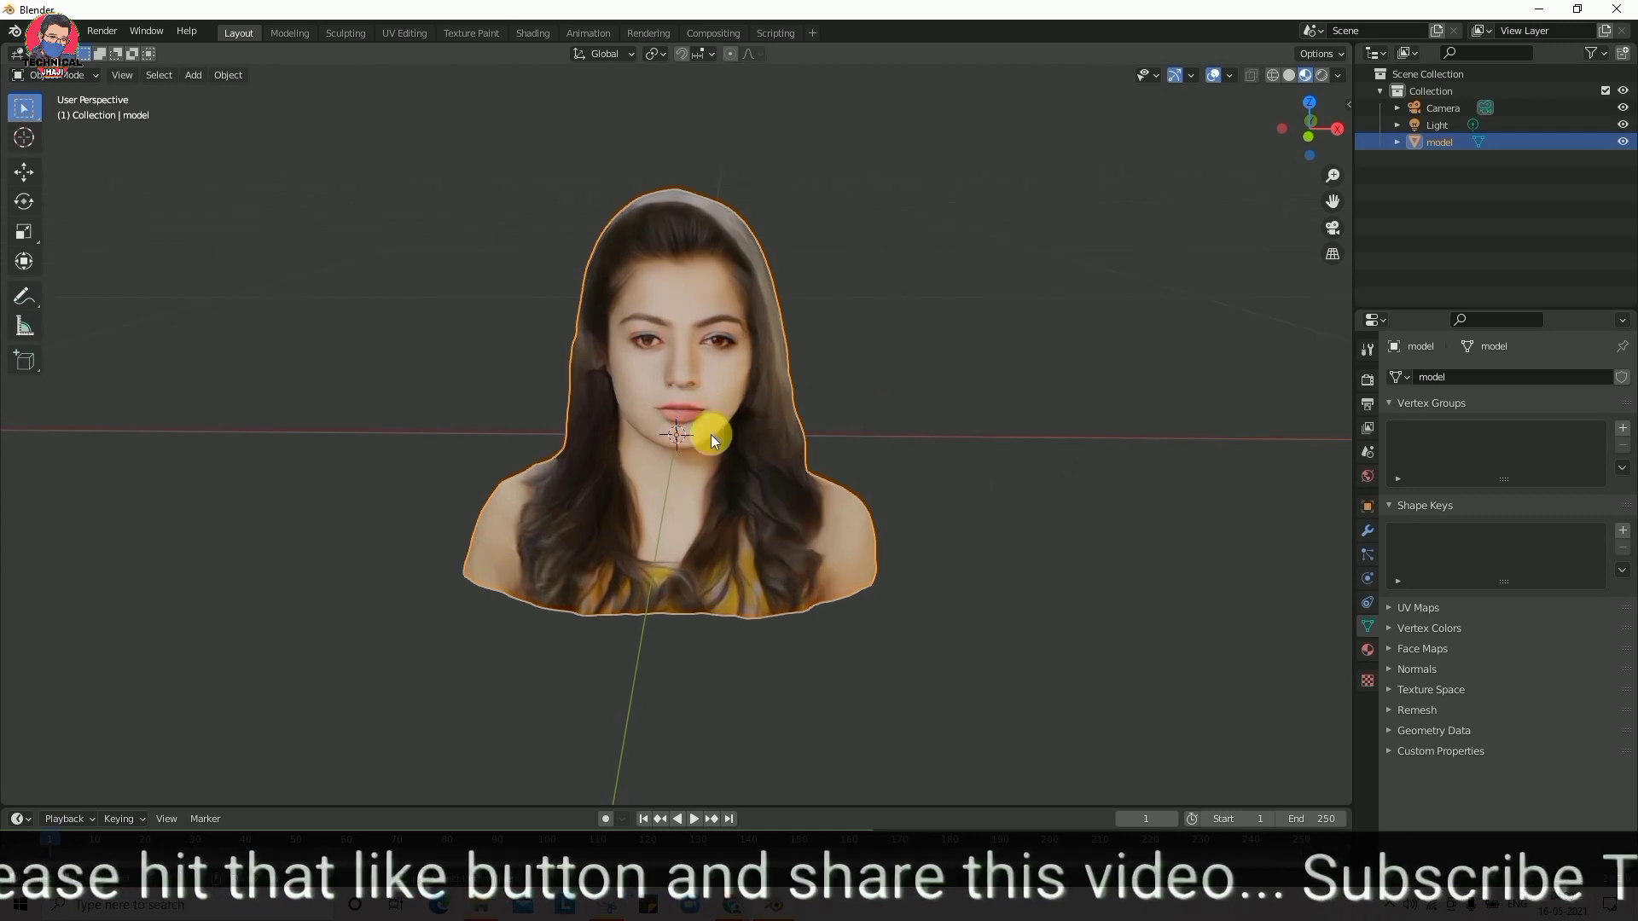
{"action": "scroll", "coordinate": [711, 435], "scroll_direction": "down", "scroll_amount": 2}
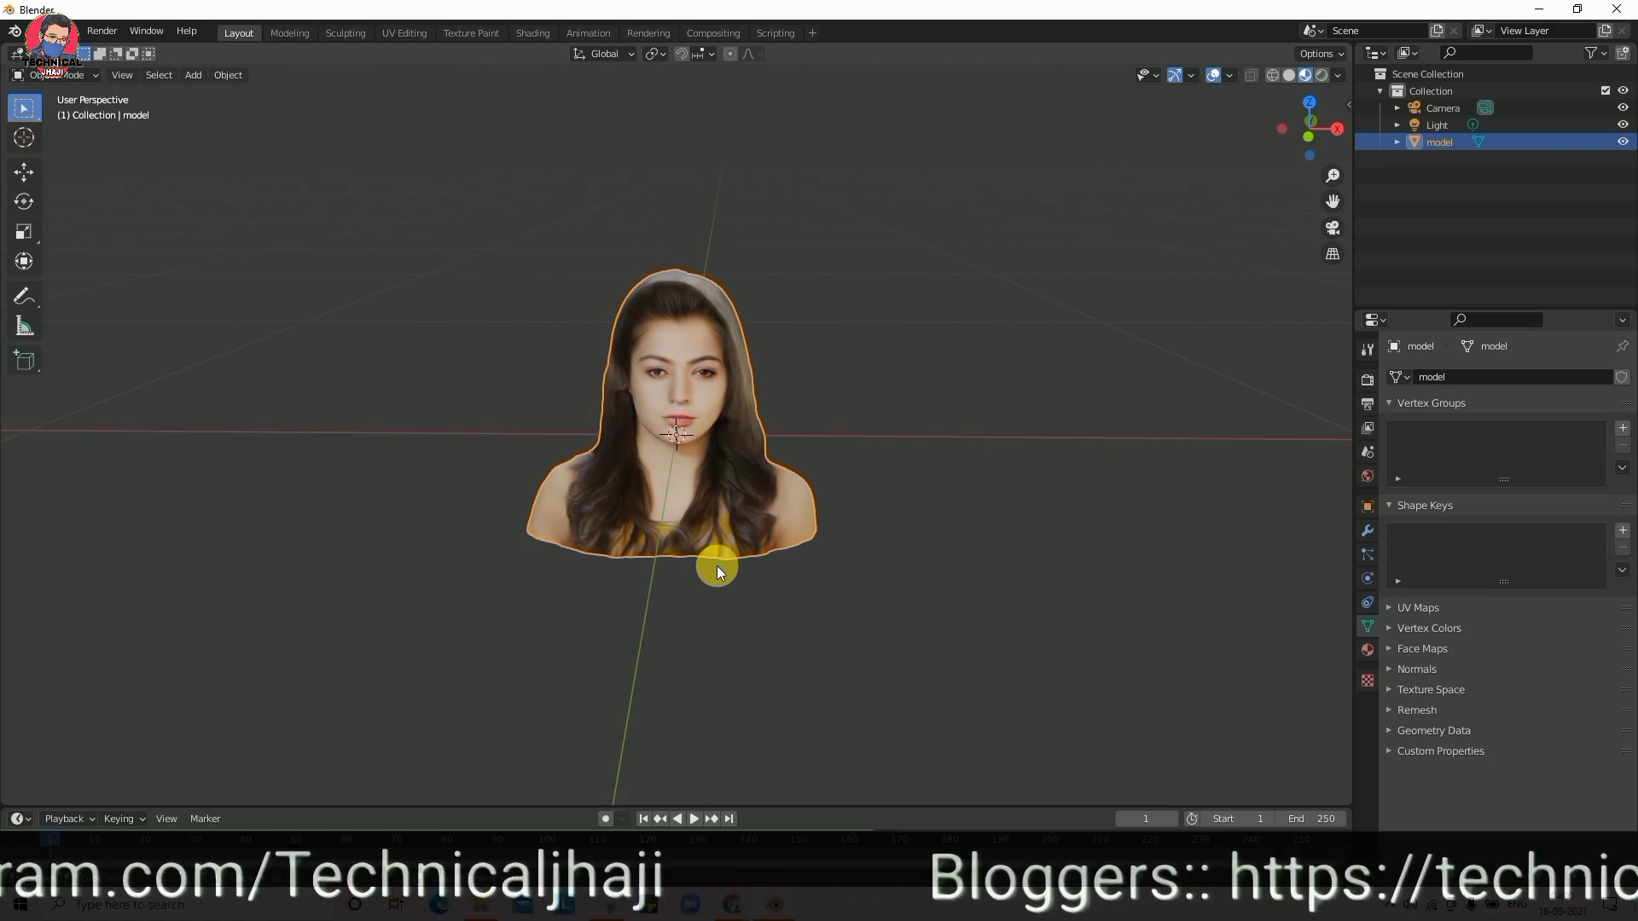
{"action": "left_click_drag", "start_coordinate": [680, 495], "coordinate": [774, 497]}
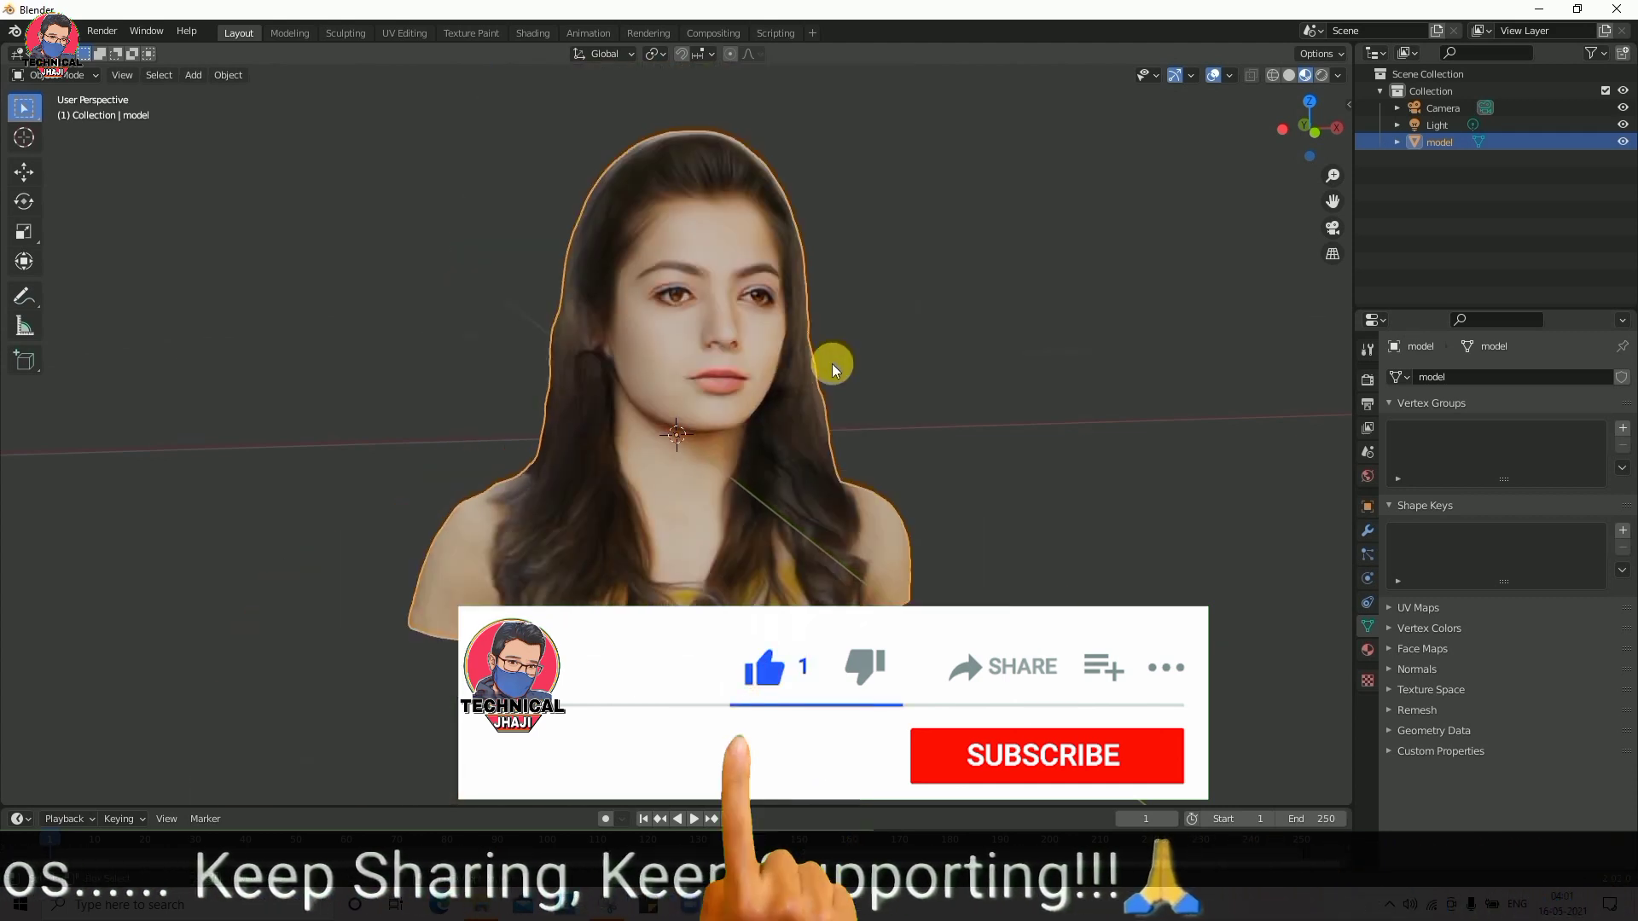
{"action": "mouse_move", "coordinate": [831, 364]}
{"action": "middle_mouse_down"}
{"action": "mouse_move", "coordinate": [787, 376]}
{"action": "mouse_move", "coordinate": [811, 360]}
{"action": "middle_mouse_up"}
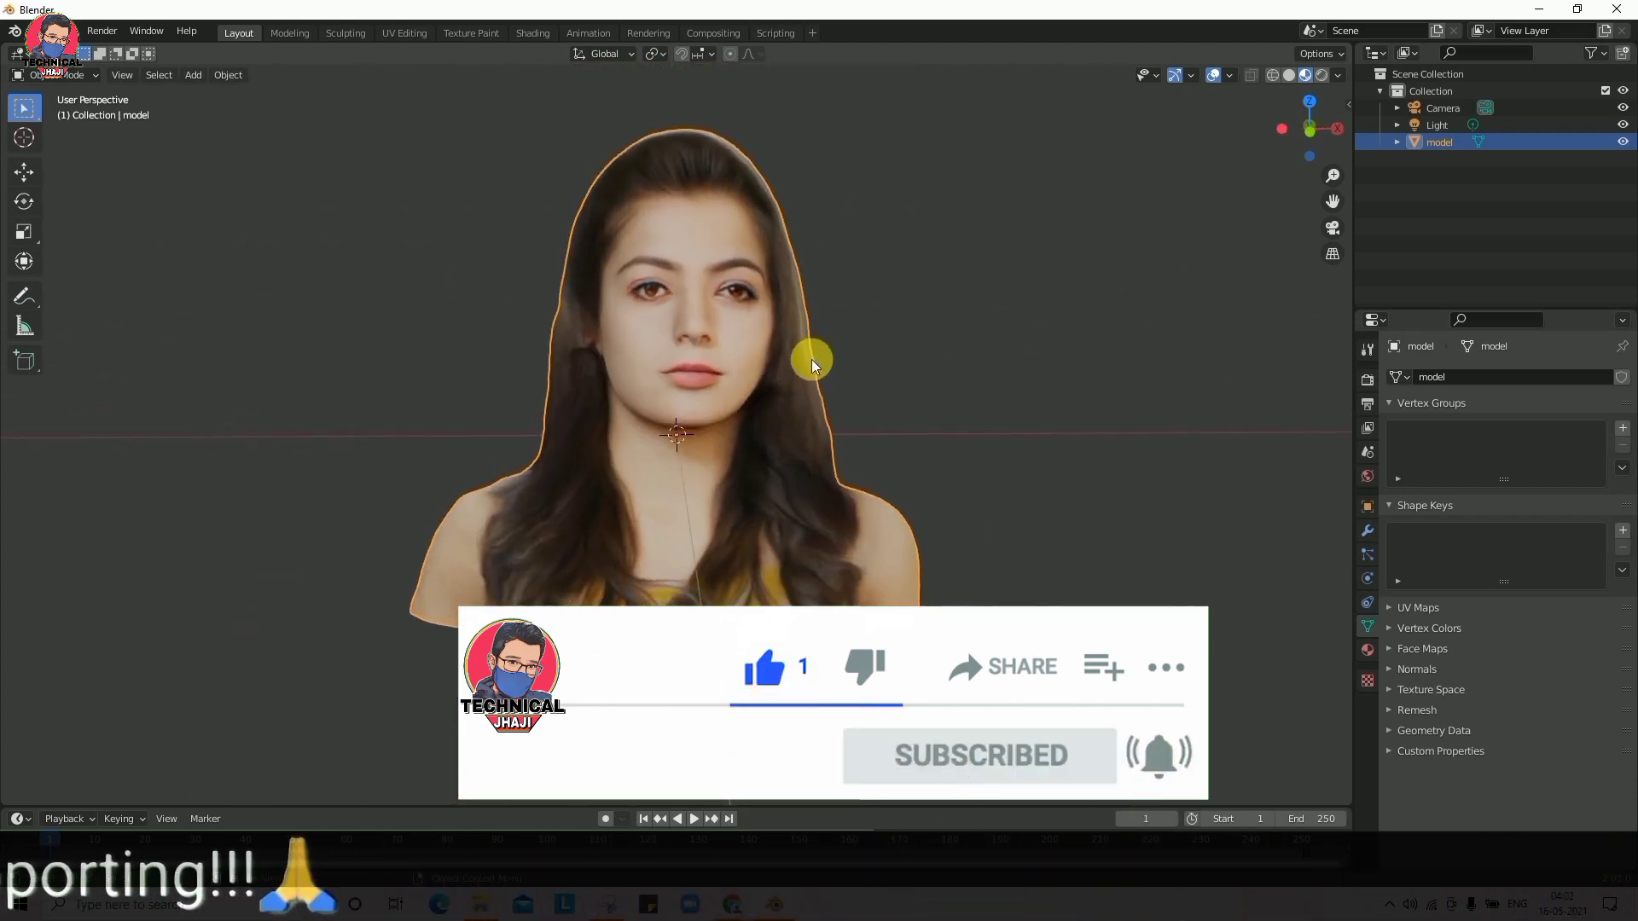